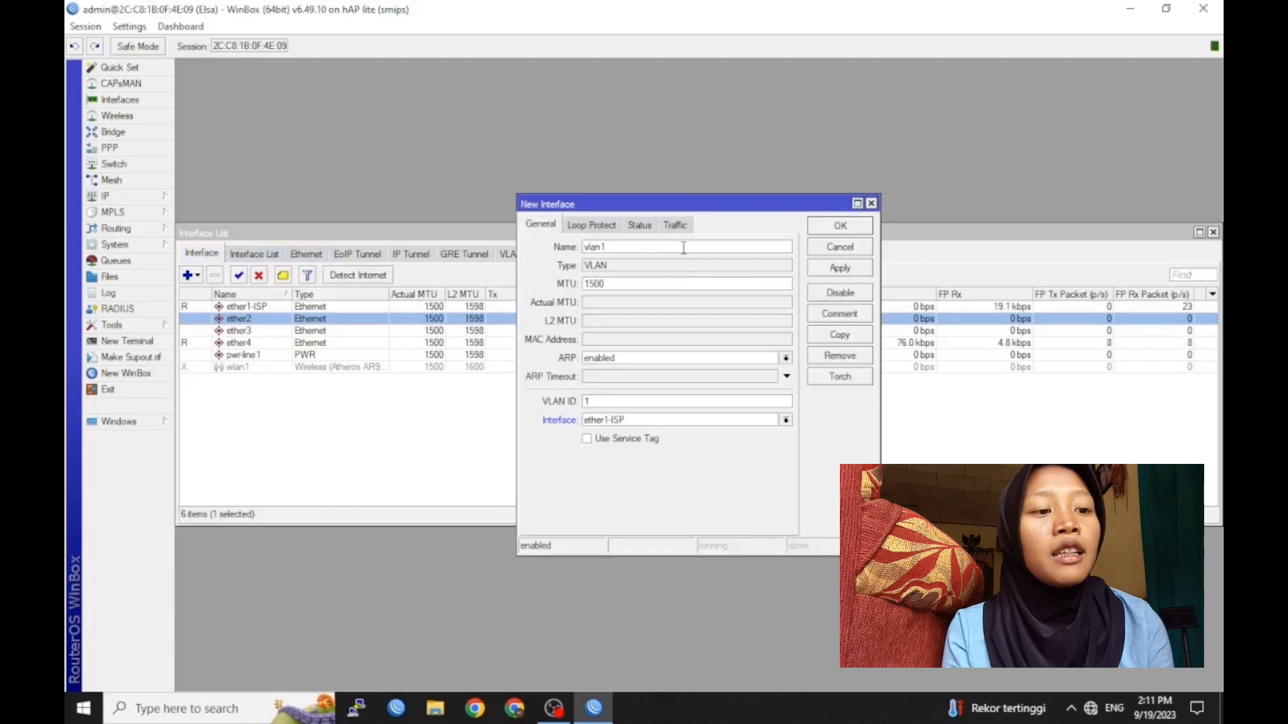
# Create VLAN vlan1-SISWA with VLAN ID 10 on ether2
pyautogui.write('-SISWA')
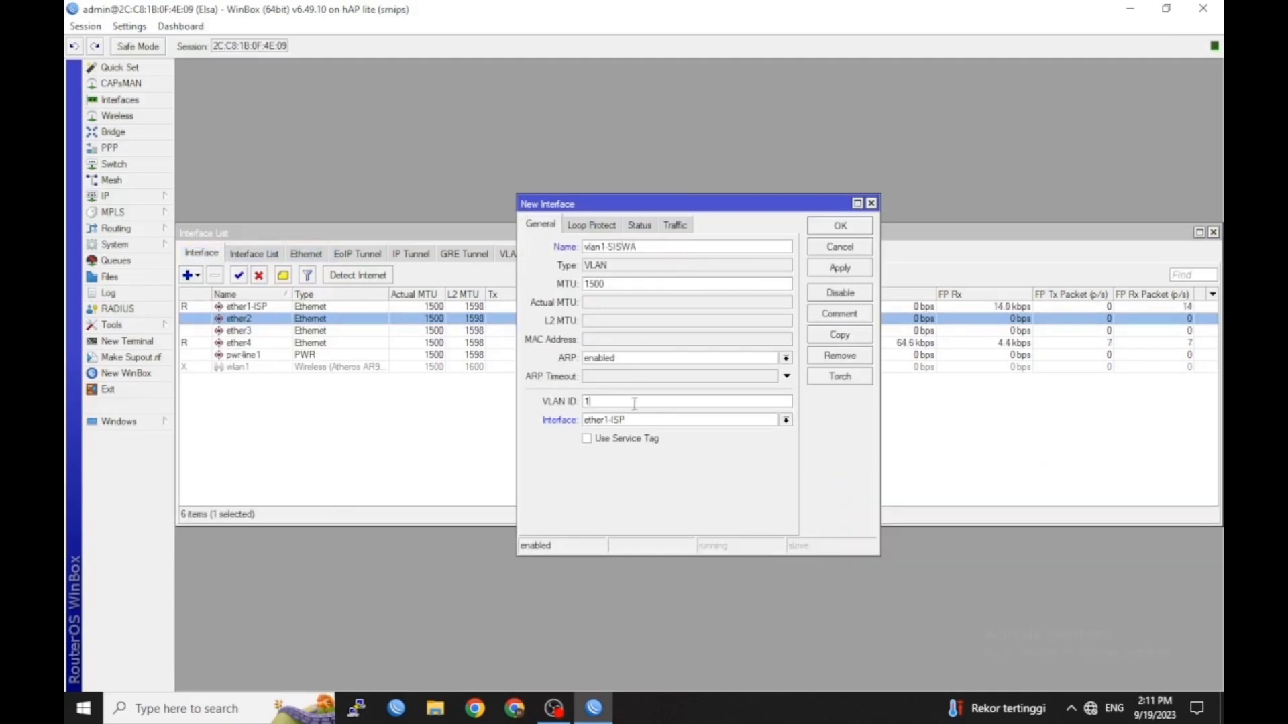
pyautogui.click(646, 421)
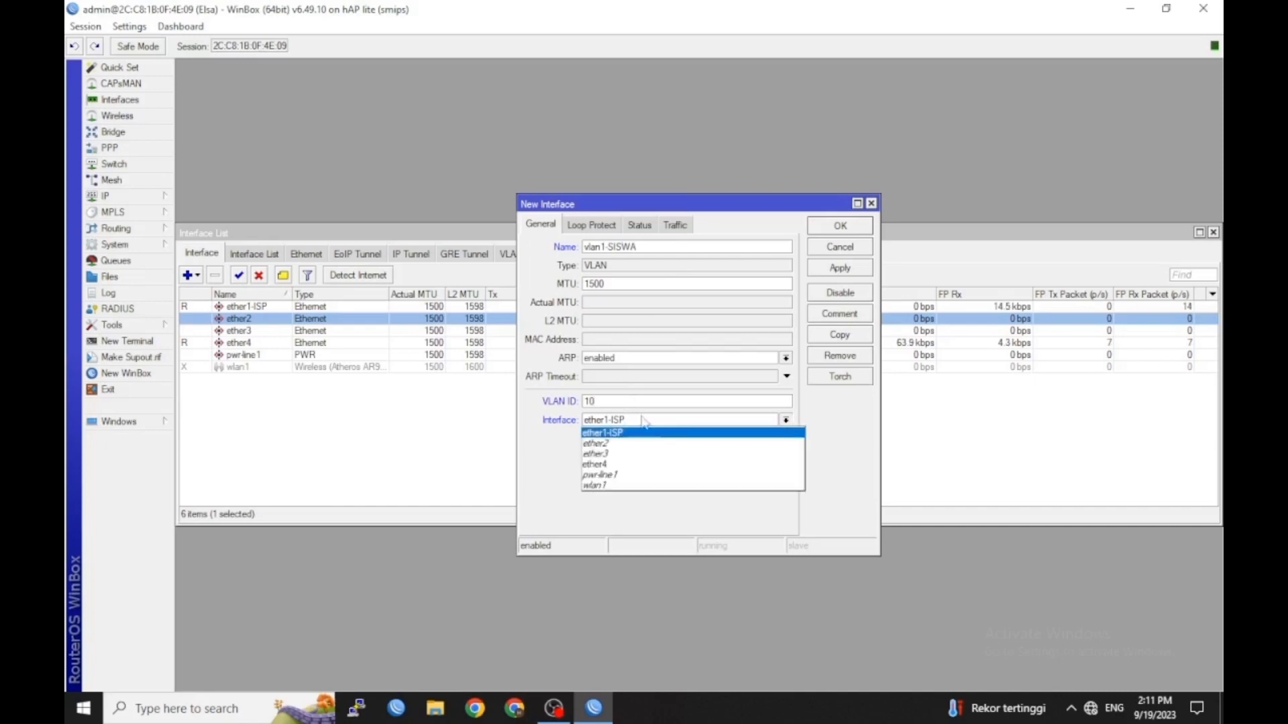
pyautogui.click(666, 441)
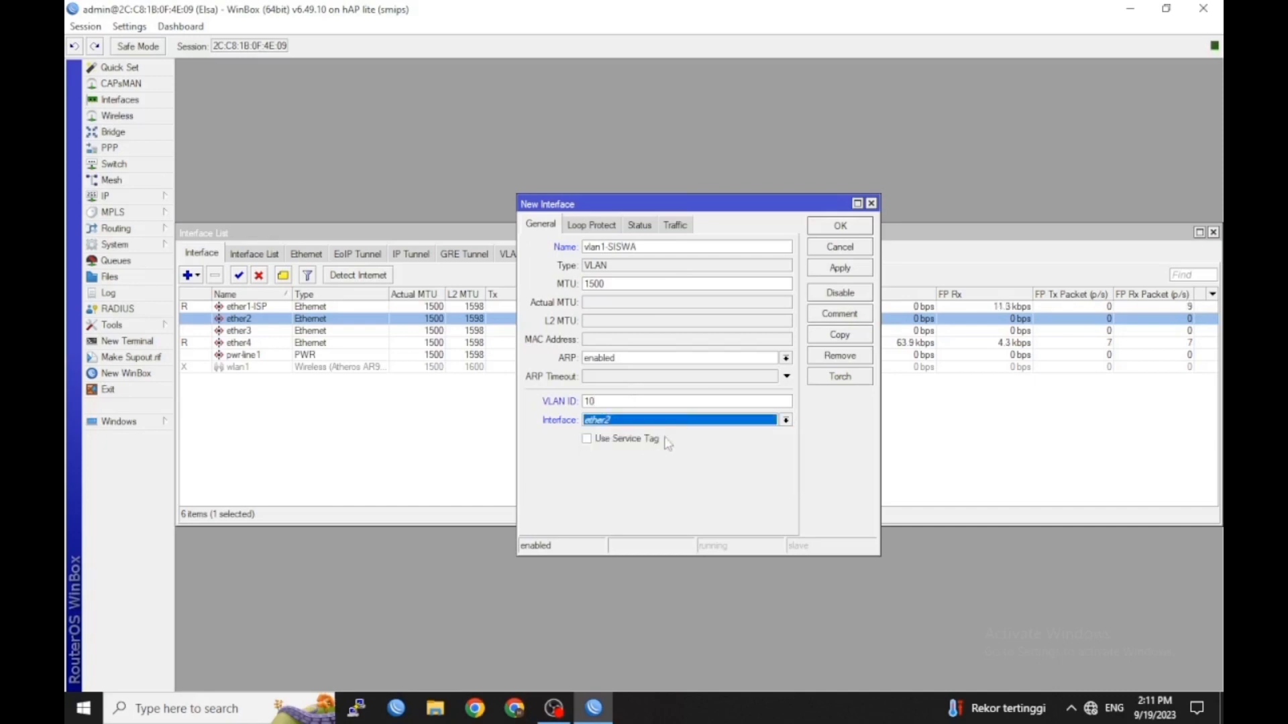
pyautogui.click(840, 226)
# Add a second VLAN, vlan2-GURU, with VLAN ID 20 on ether2
pyautogui.click(196, 275)
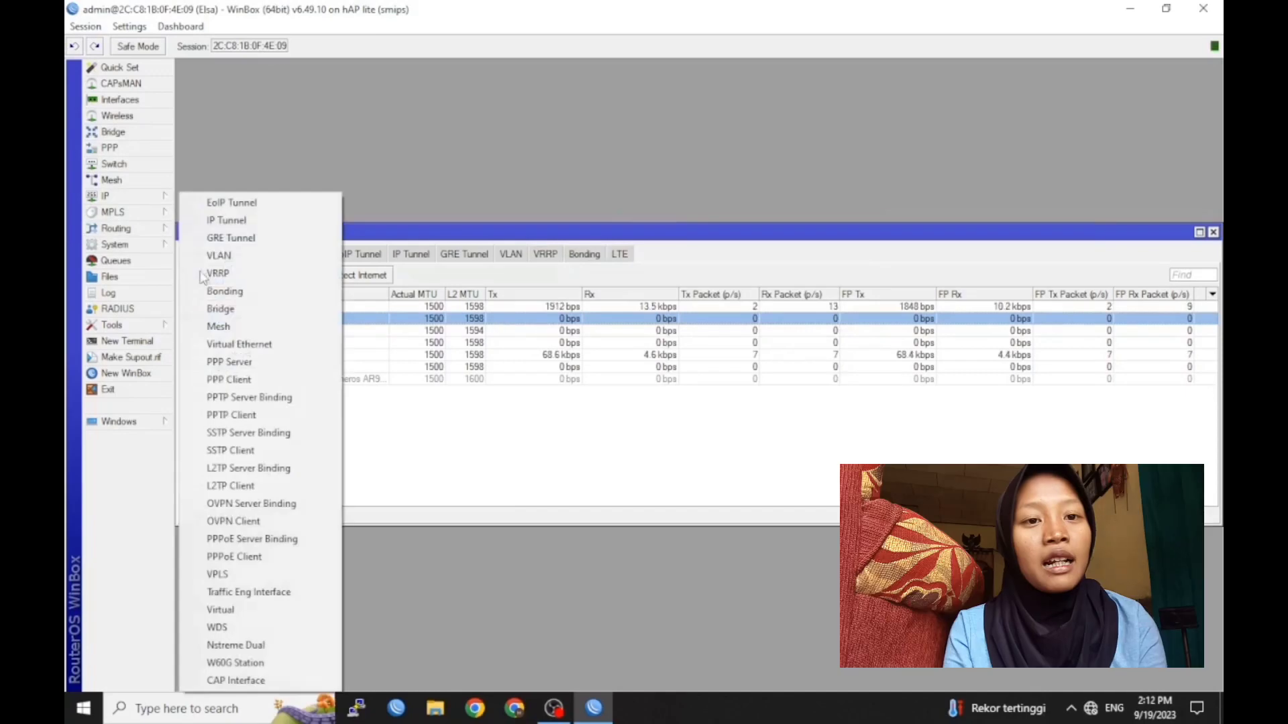
pyautogui.click(215, 254)
pyautogui.click(642, 248)
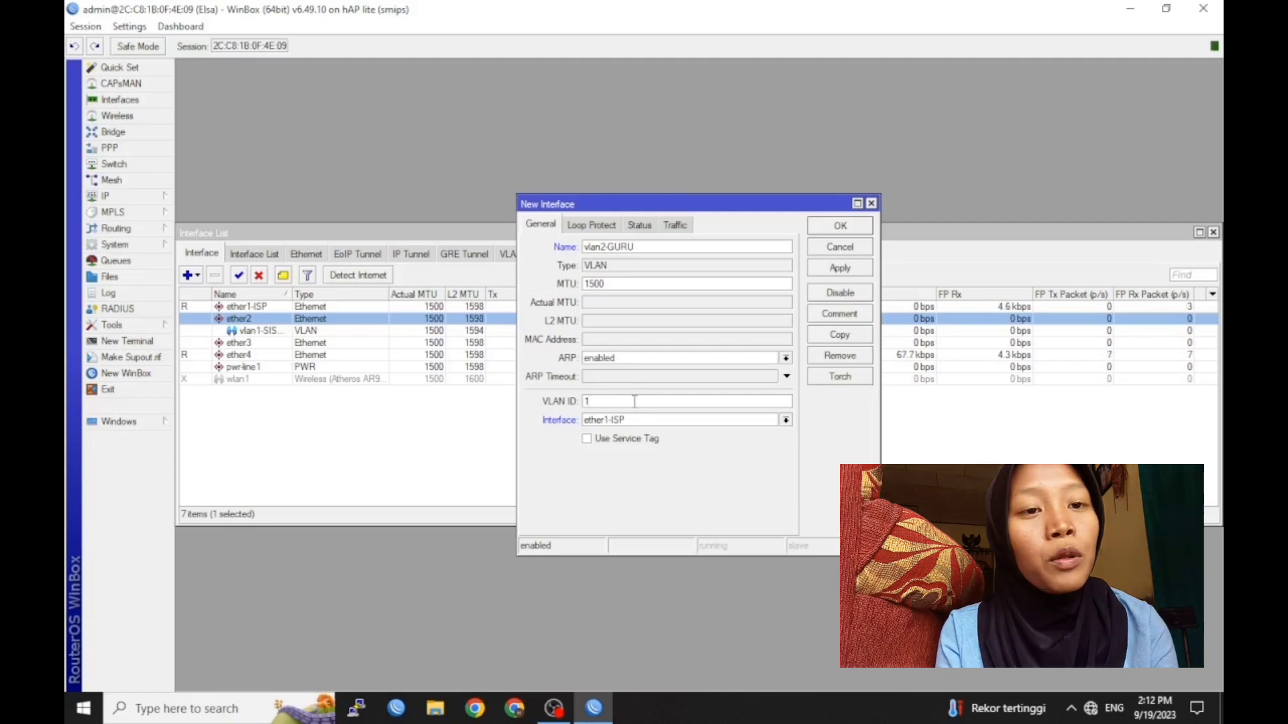
pyautogui.write('20')
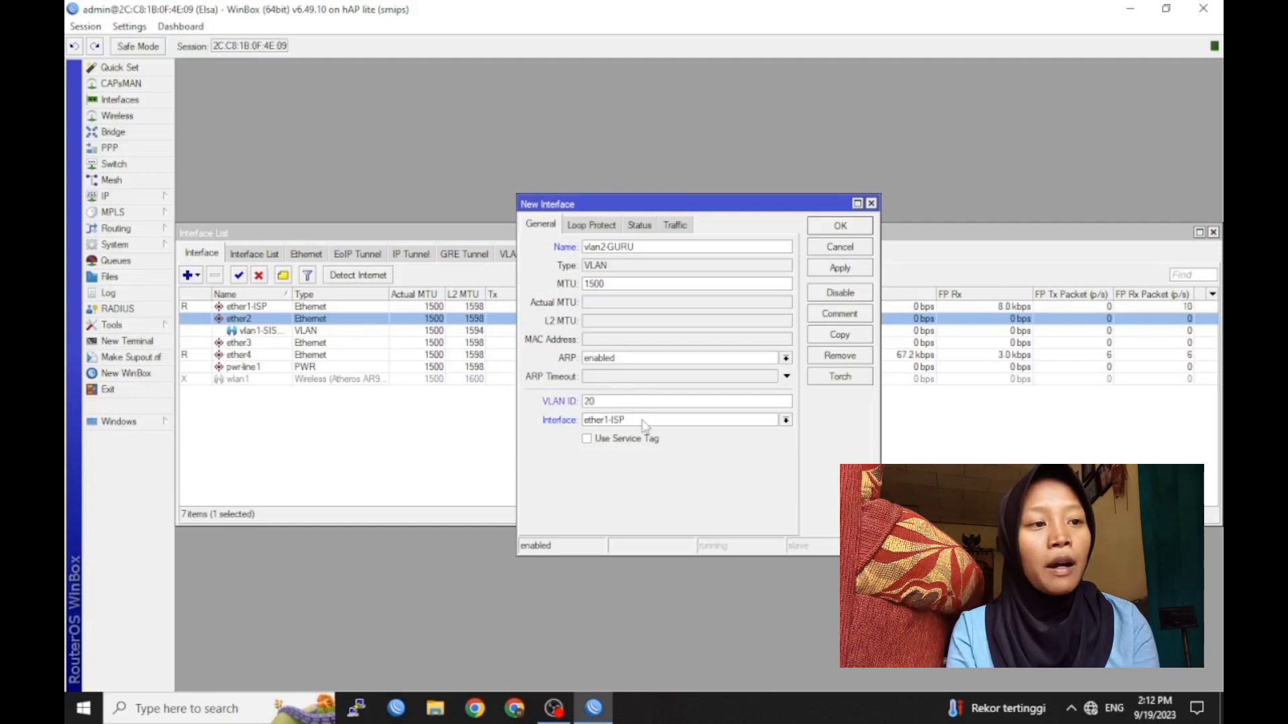
pyautogui.click(643, 424)
pyautogui.click(625, 444)
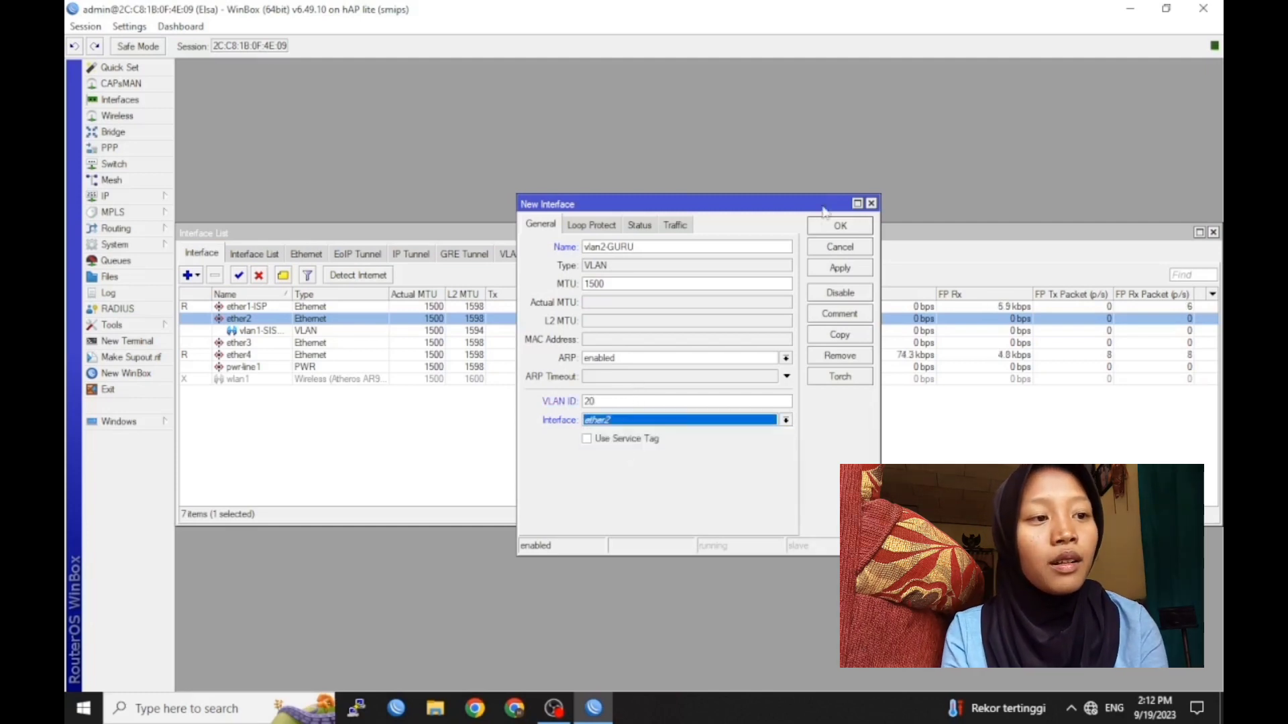
pyautogui.click(850, 233)
pyautogui.click(128, 200)
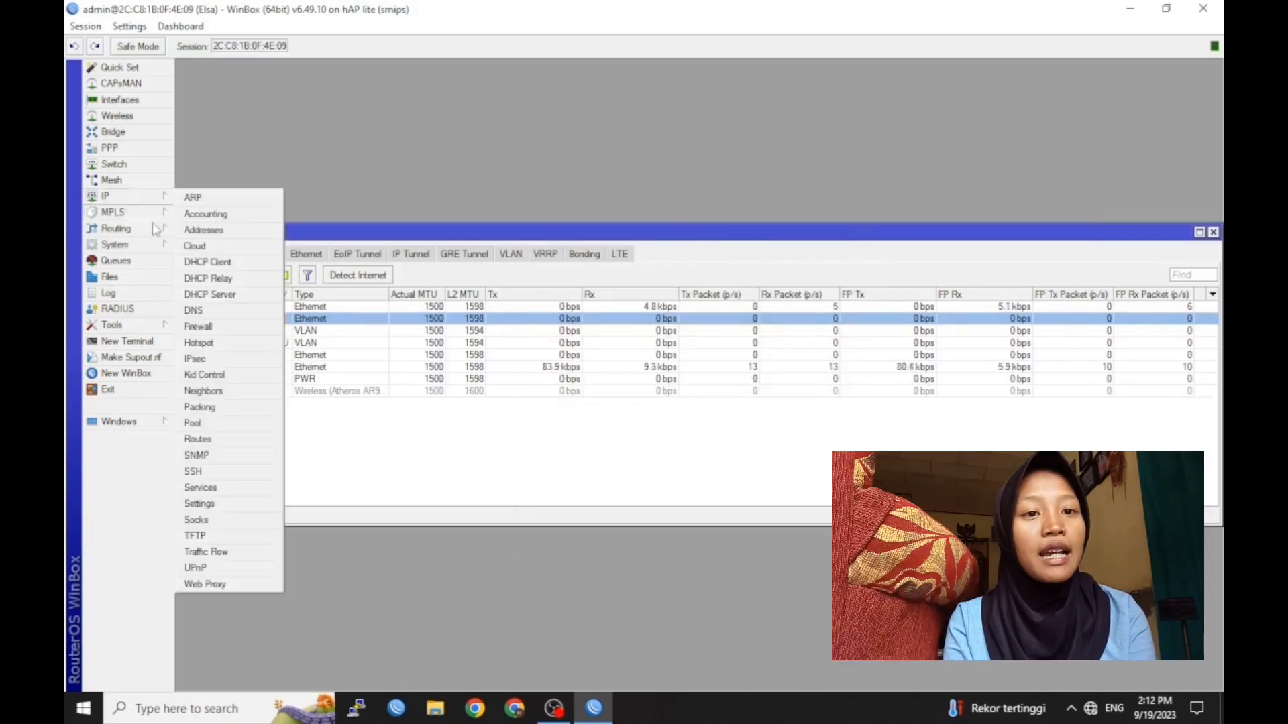
# Add a DHCP client on ether1-ISP, then bring up the IP Addresses list
pyautogui.click(207, 261)
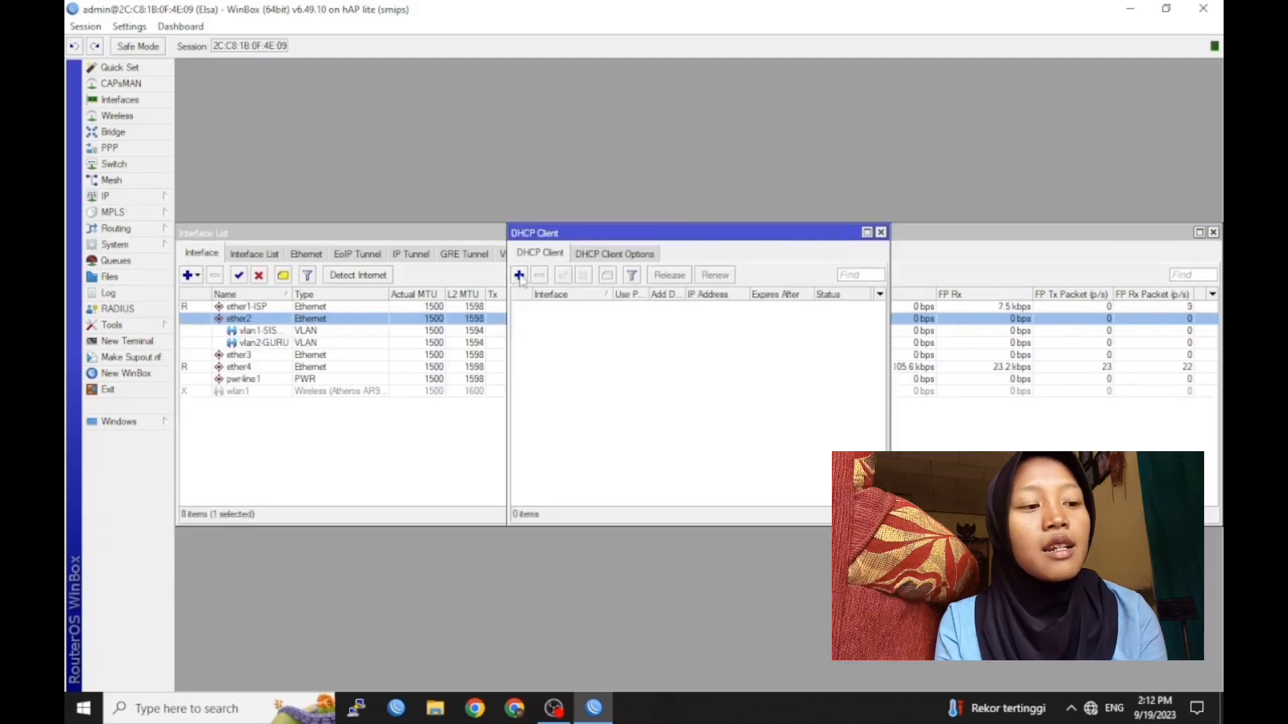
pyautogui.click(519, 276)
pyautogui.click(789, 282)
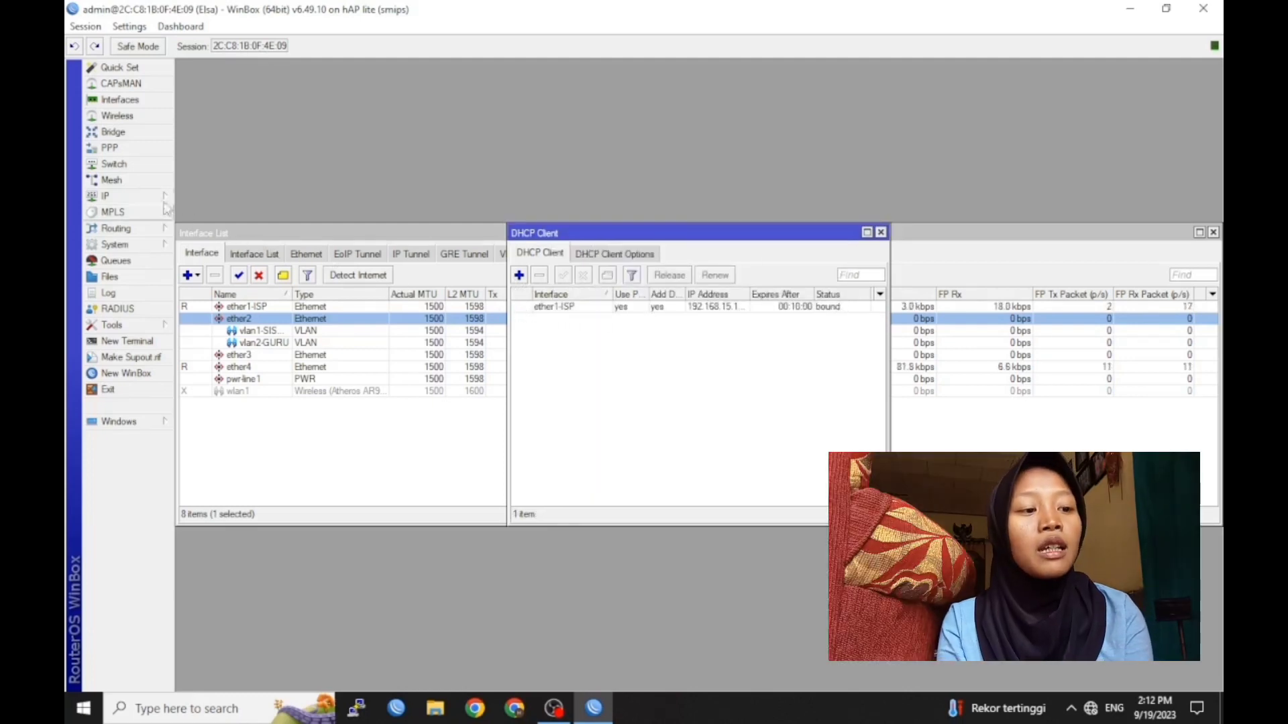
pyautogui.click(108, 196)
pyautogui.click(203, 230)
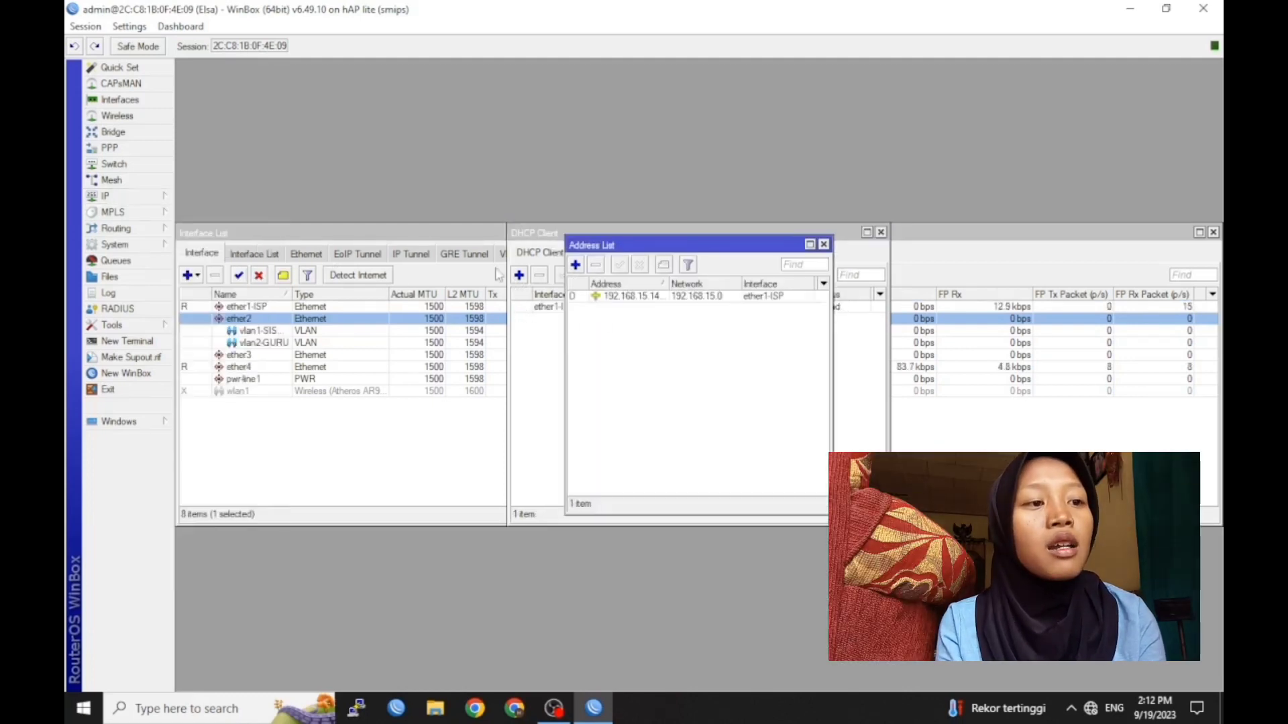
# Assign 192.168.40.1/24 to vlan1-SISWA and 192.168.60.1/24 to vlan2-GURU
pyautogui.click(575, 265)
pyautogui.write('192.168')
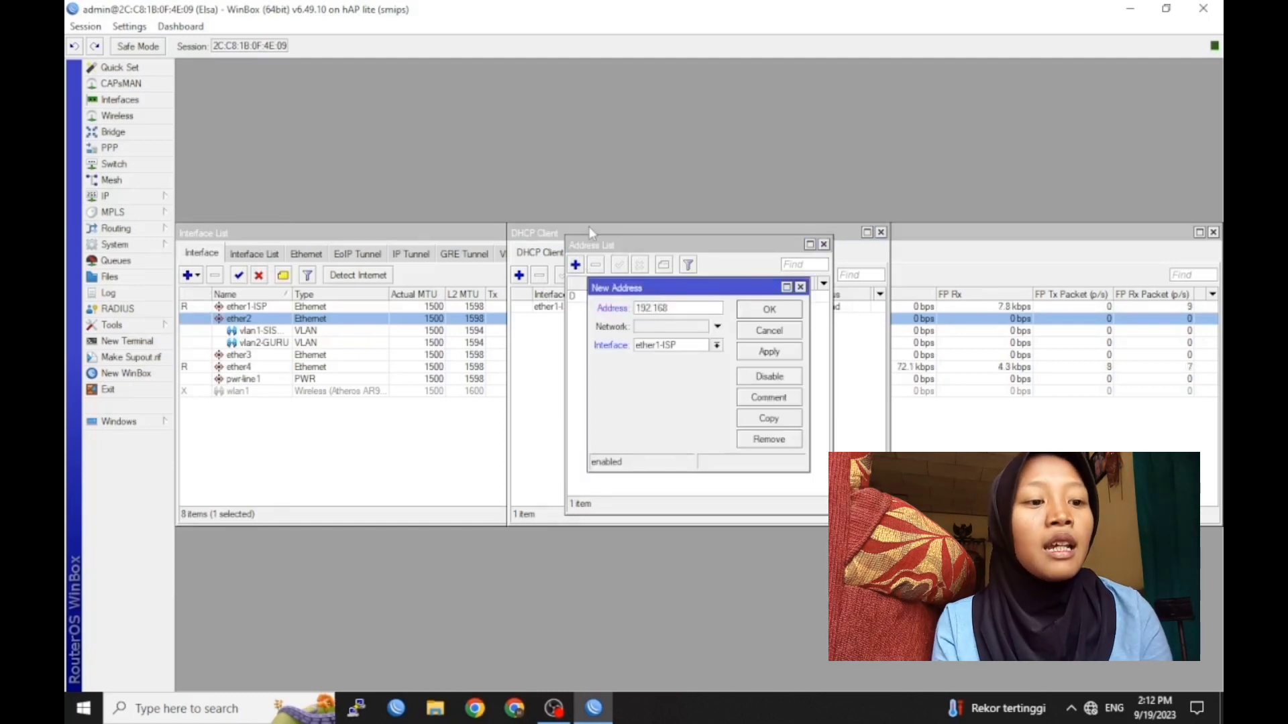
pyautogui.write('.40.1/24')
pyautogui.click(716, 345)
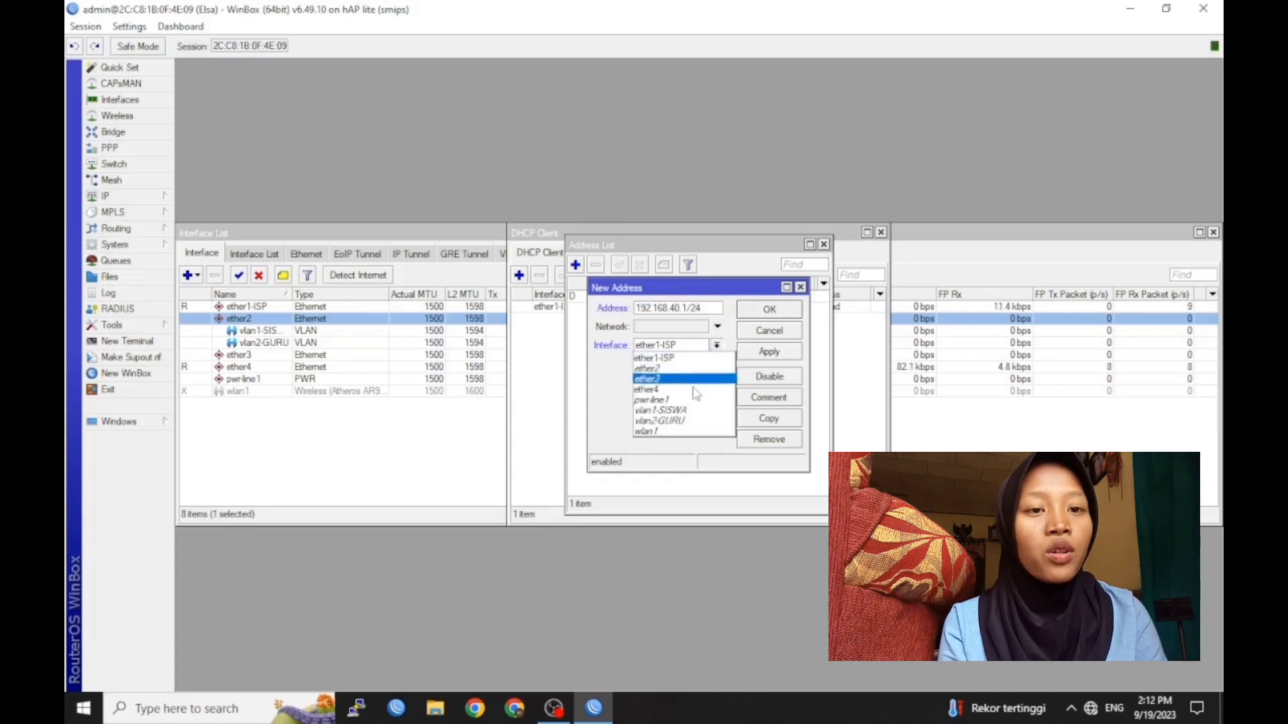
pyautogui.click(660, 410)
pyautogui.click(767, 310)
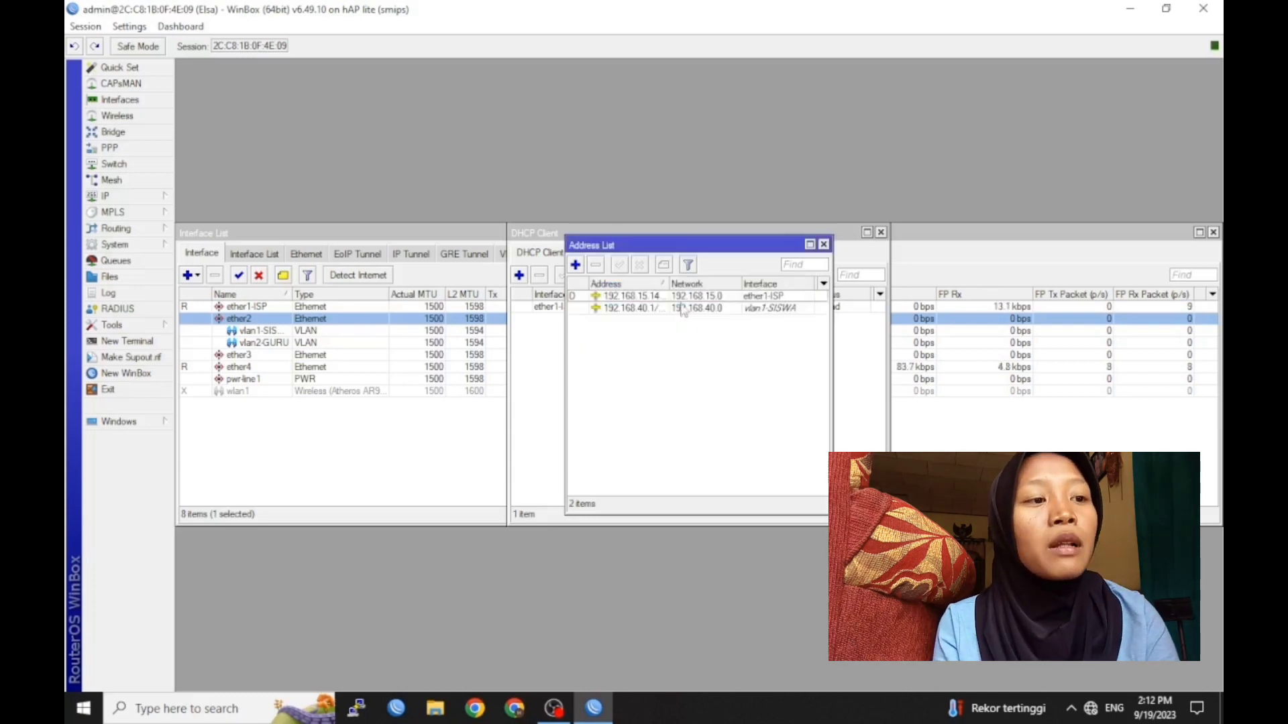
pyautogui.click(575, 265)
pyautogui.write('192.168.60.1/24')
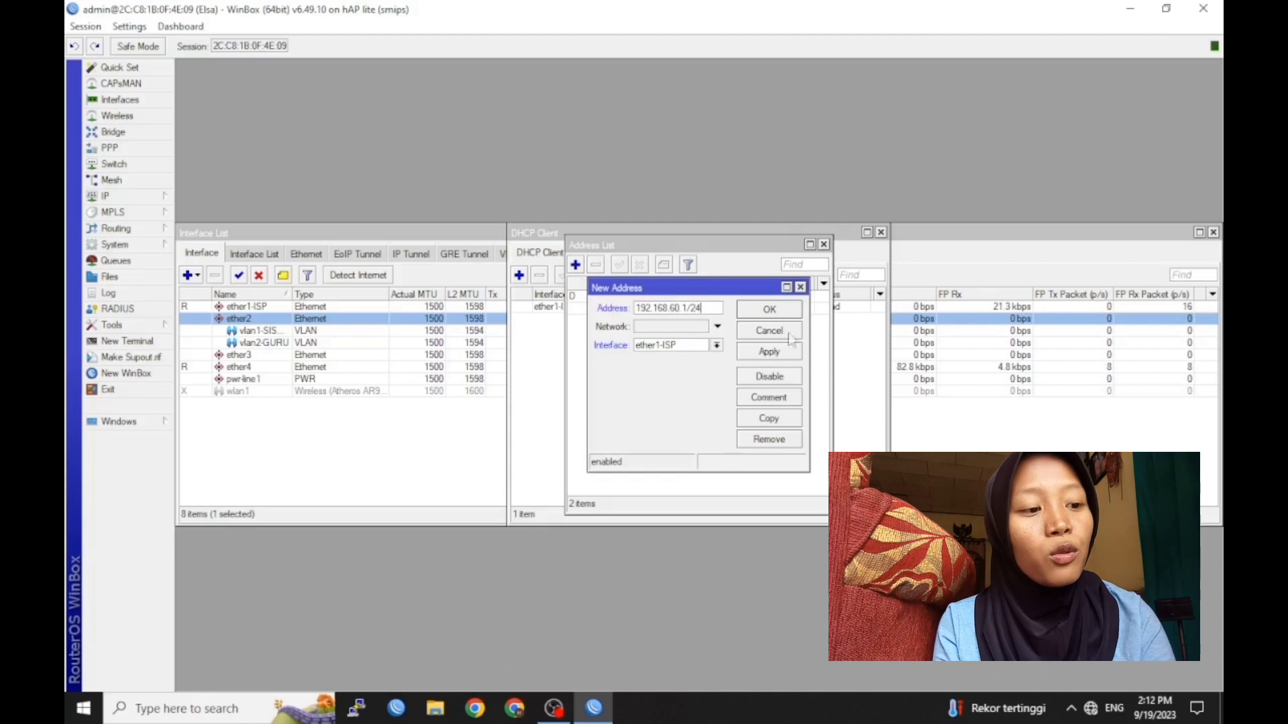
pyautogui.click(700, 342)
pyautogui.click(682, 420)
pyautogui.click(751, 310)
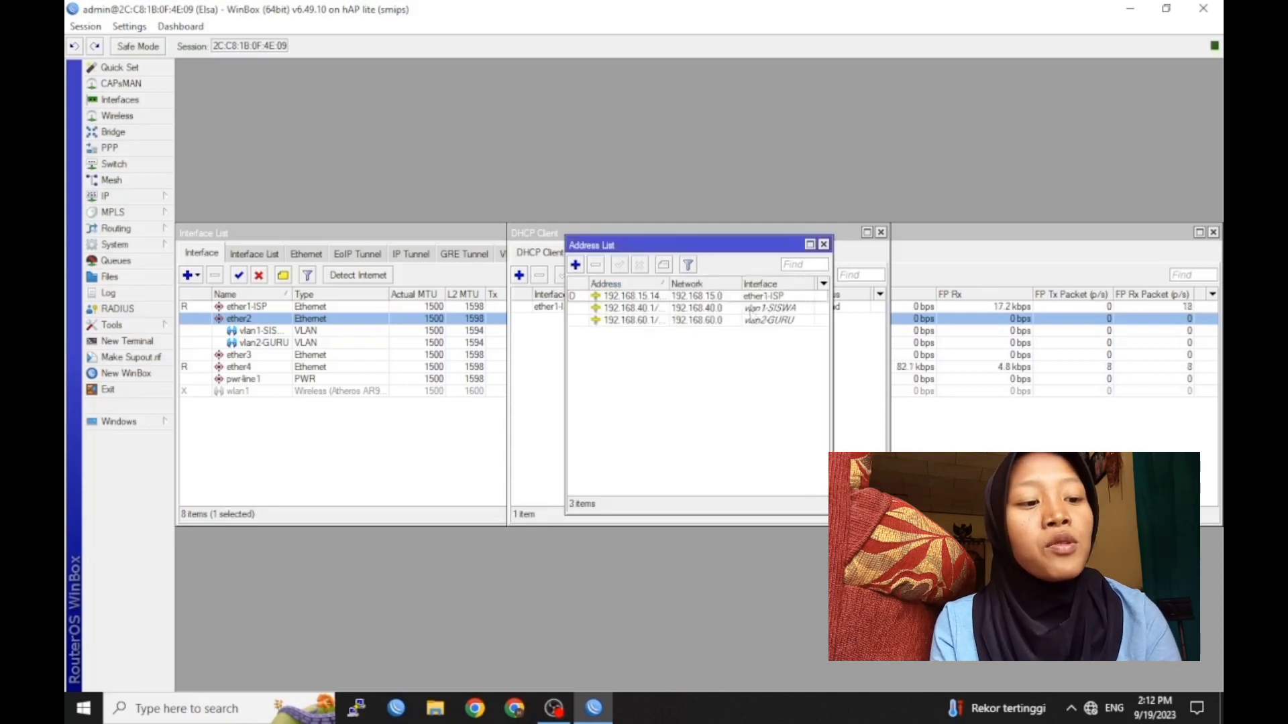
# Assign 192.168.20.1/24 to wlan1
pyautogui.click(575, 264)
pyautogui.write('192.168')
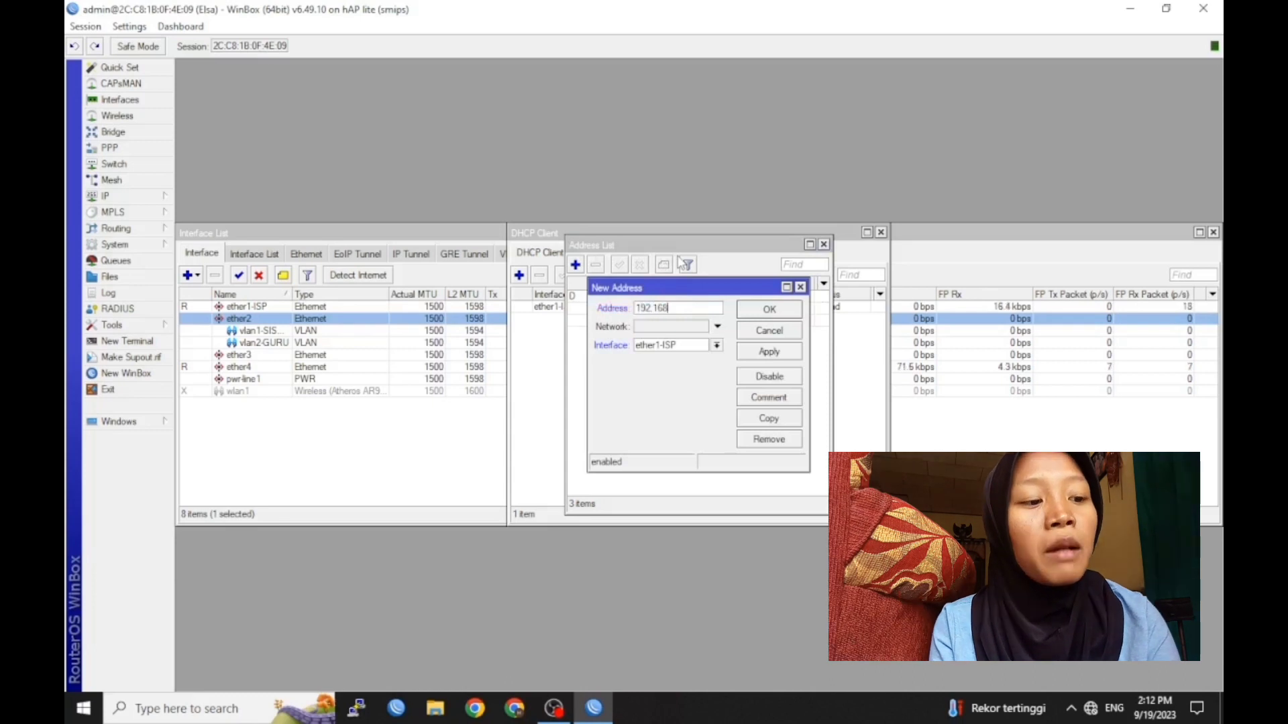
pyautogui.write('.20.1/24')
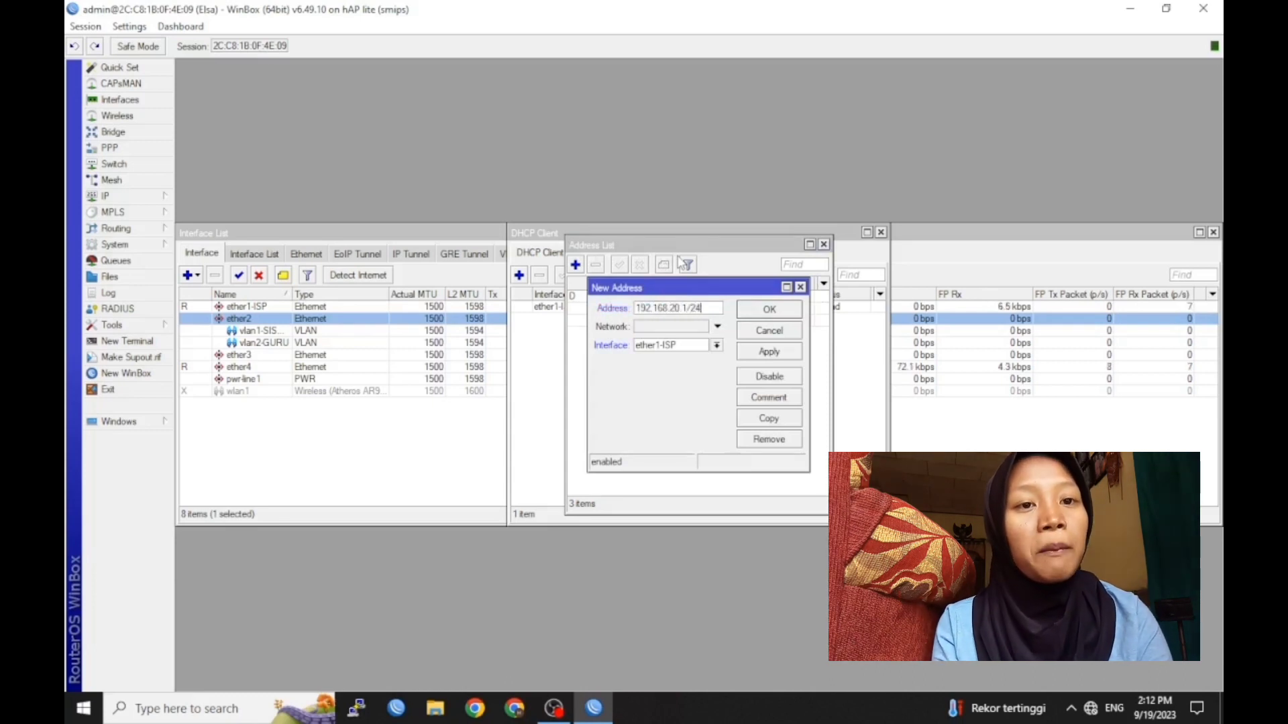
pyautogui.click(714, 345)
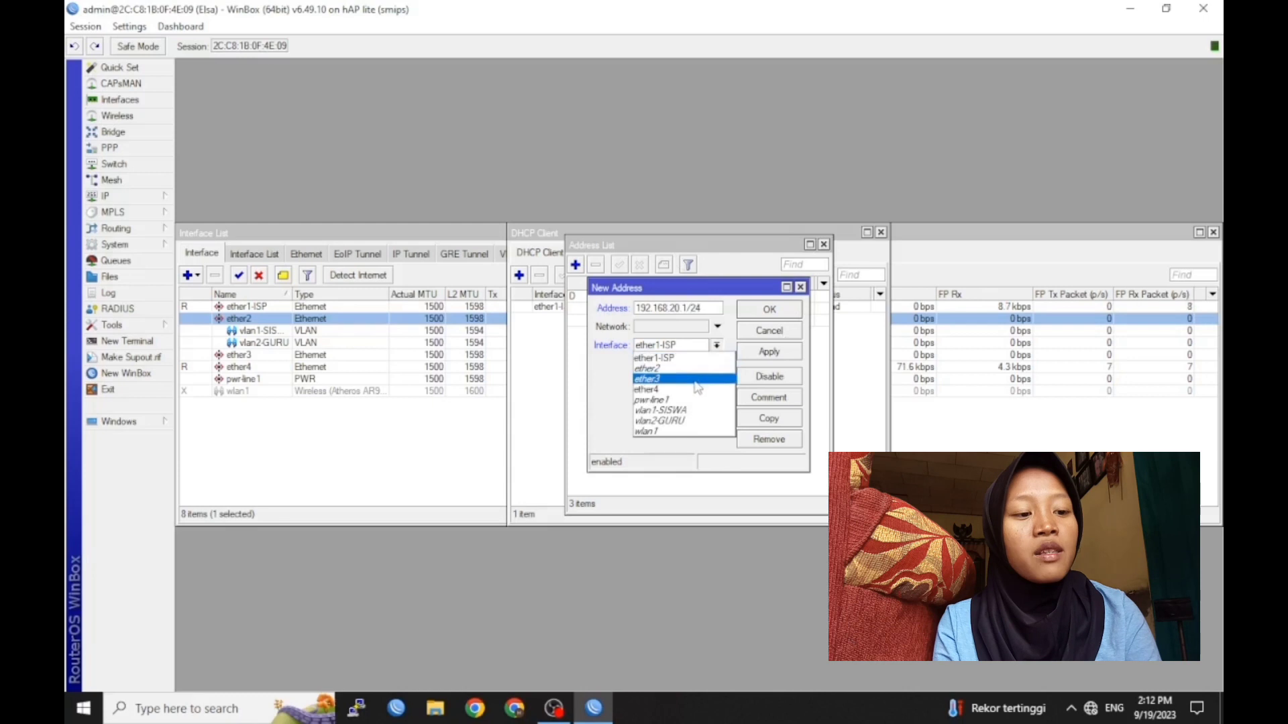
pyautogui.click(697, 431)
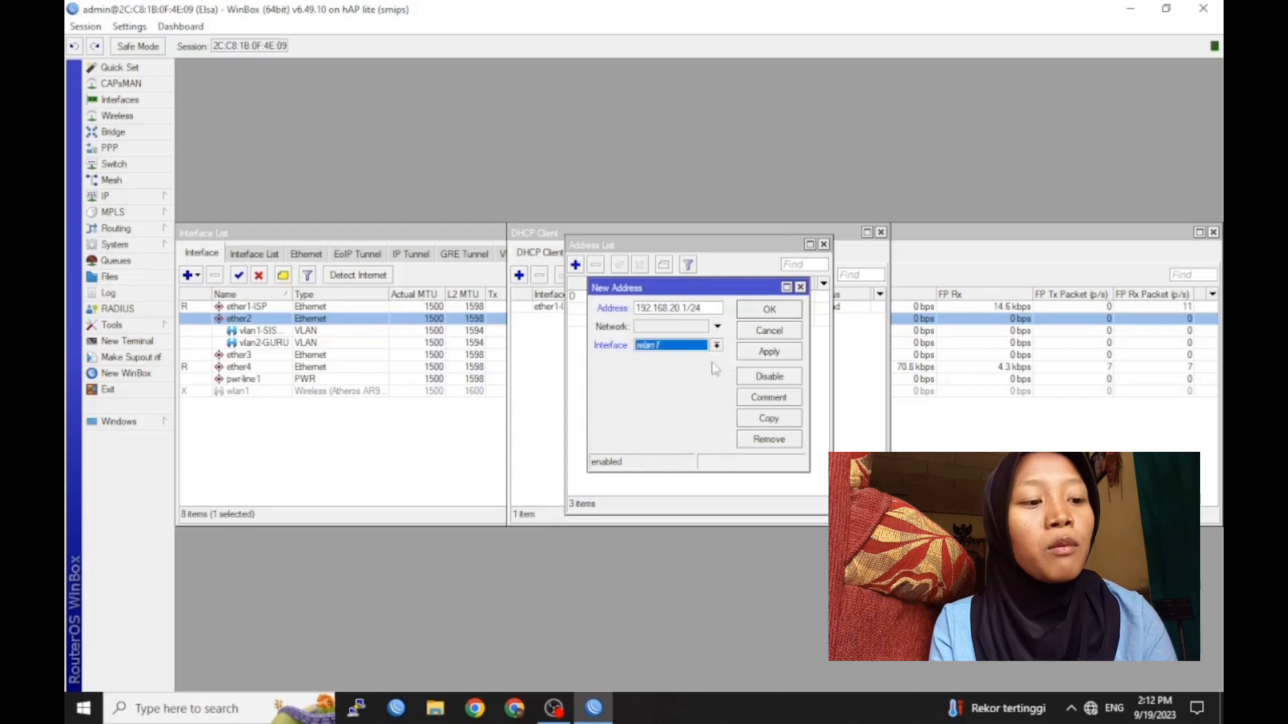
pyautogui.click(750, 311)
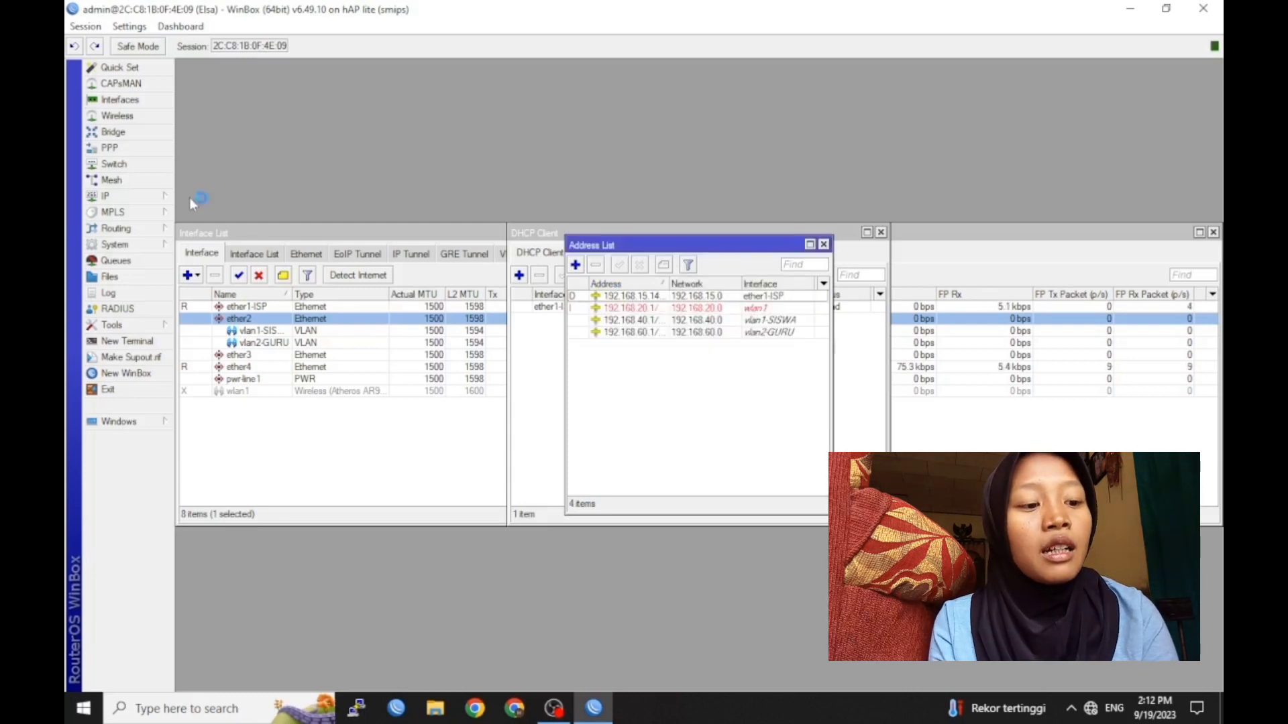
pyautogui.click(167, 194)
# Enter 8.8.8.8 as the server in IP > DNS settings and apply it
pyautogui.click(262, 309)
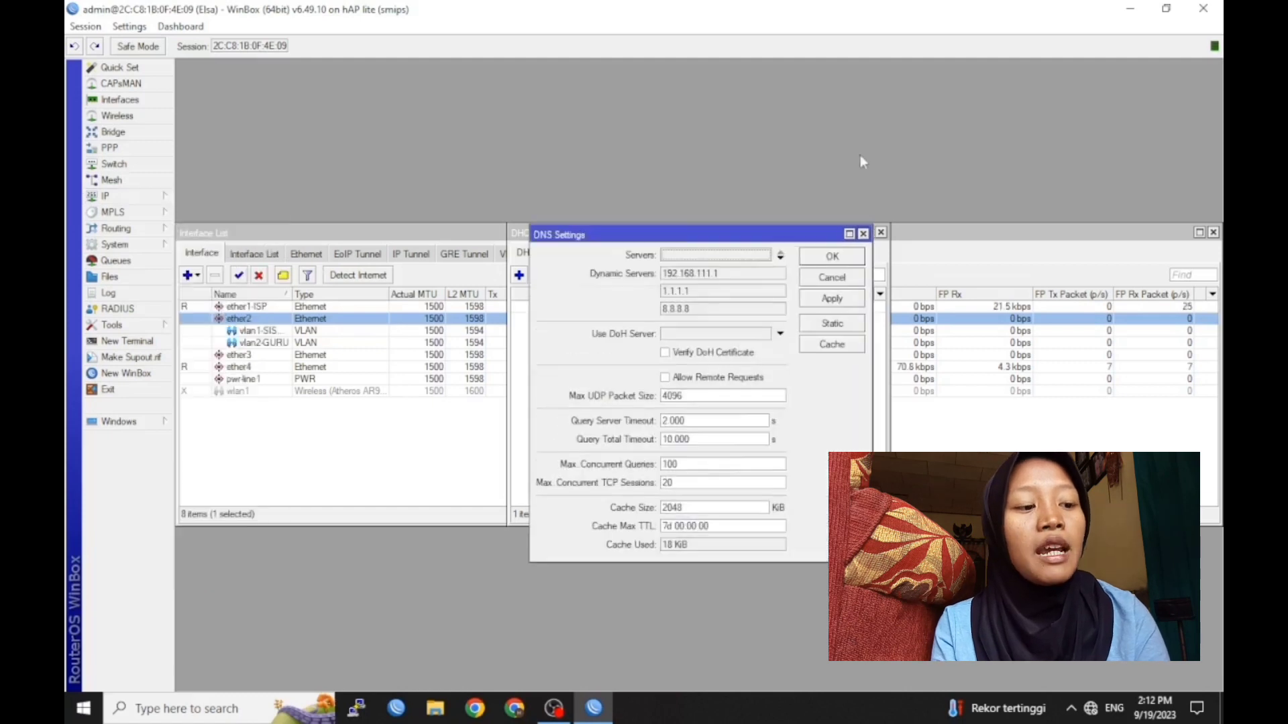
pyautogui.click(736, 257)
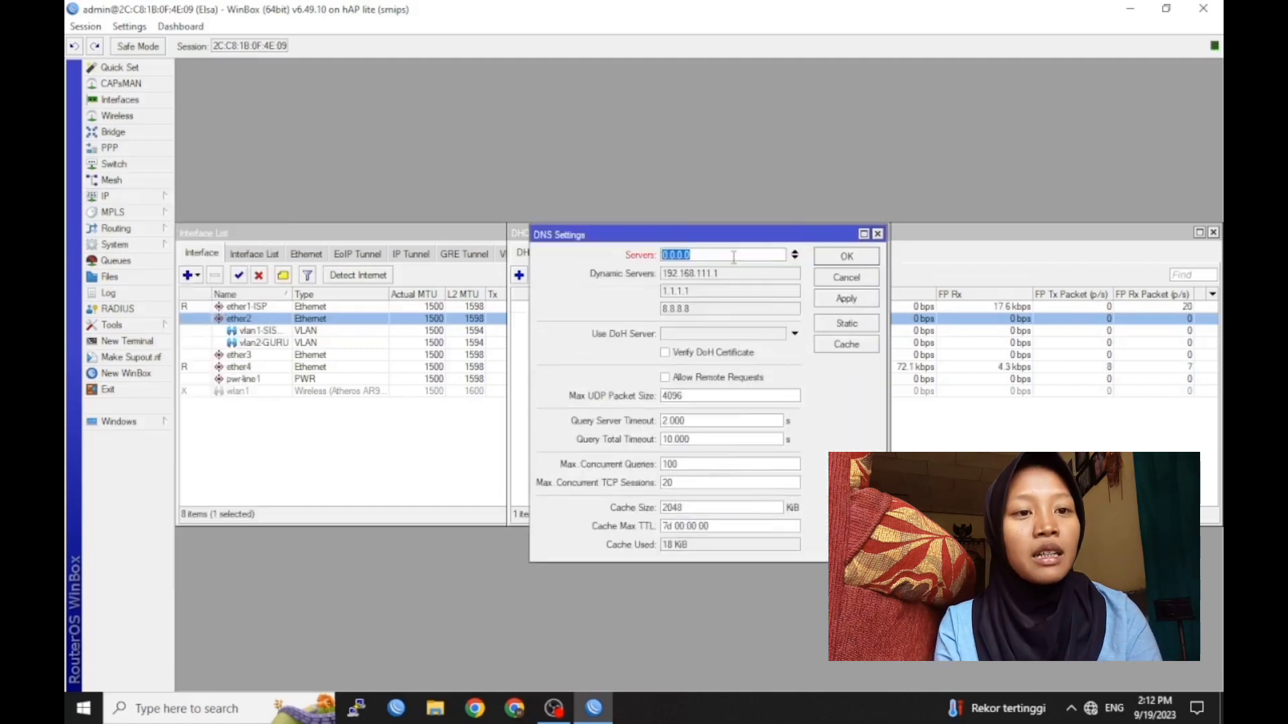
pyautogui.write('8.8.8.8')
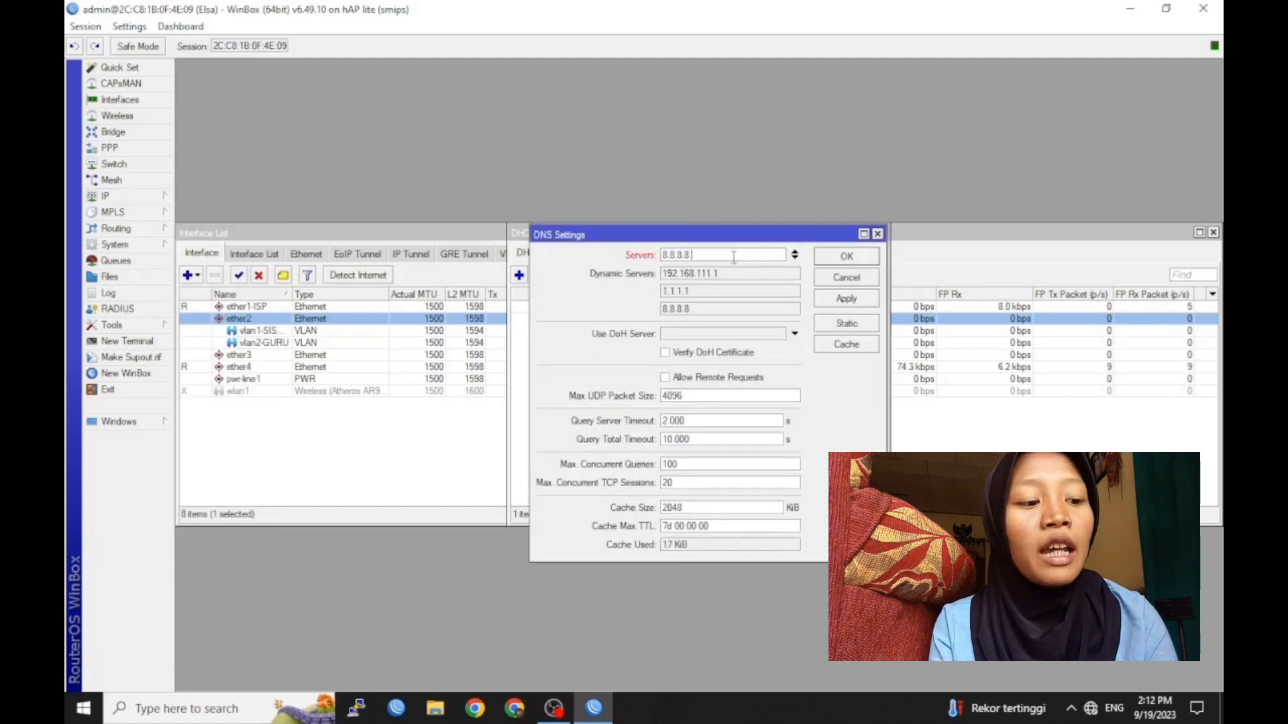
pyautogui.click(846, 256)
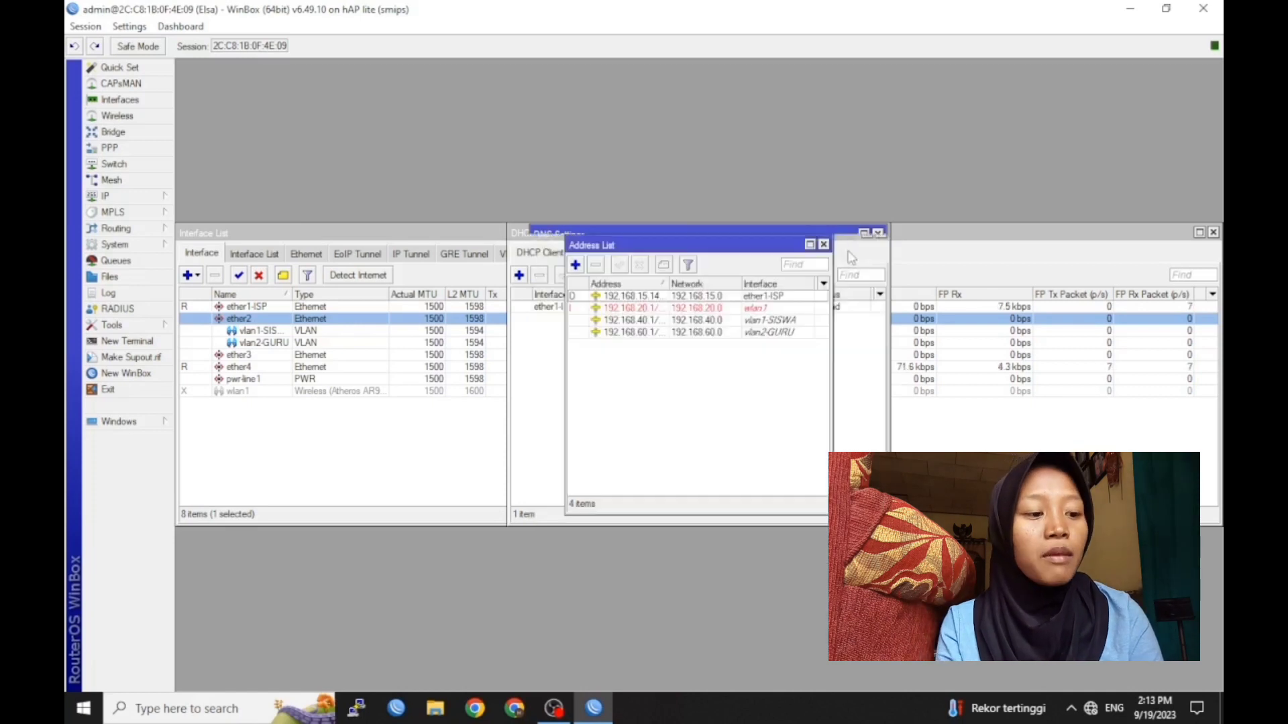
pyautogui.click(139, 195)
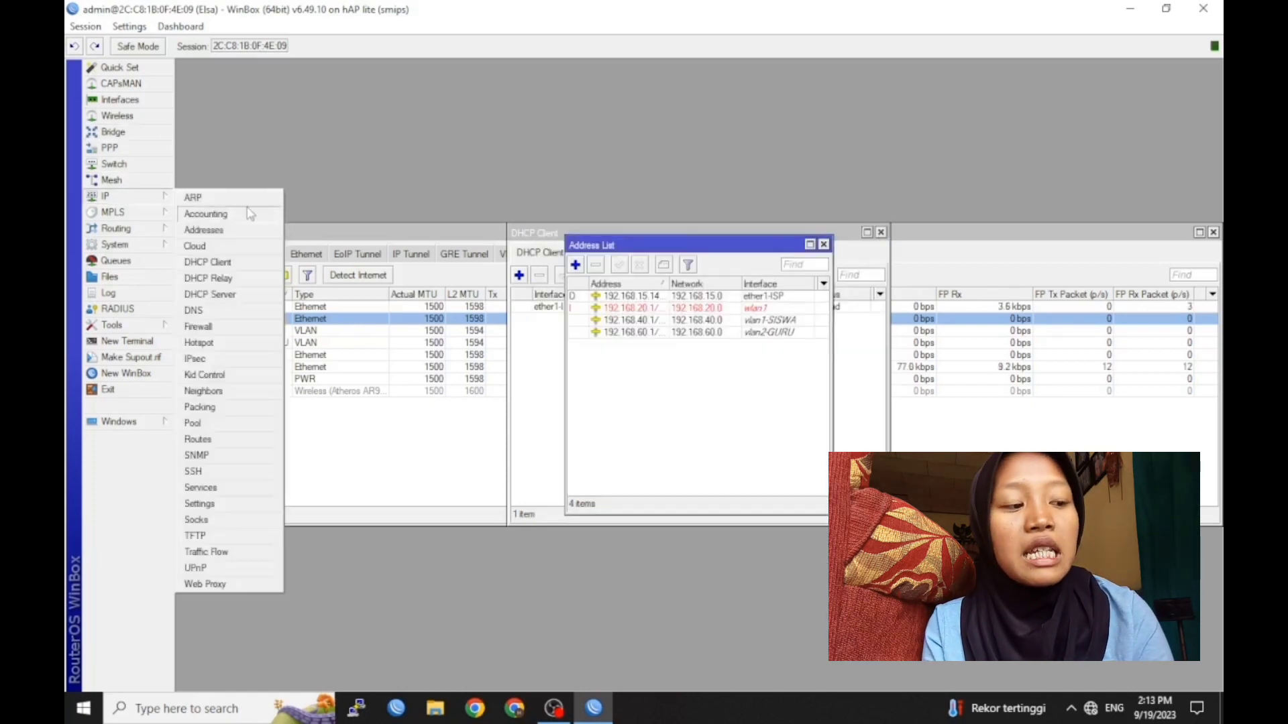
# Run DHCP Setup on vlan1-SISWA, accepting network 192.168.40.0/24 and gateway 192.168.40.1
pyautogui.click(274, 303)
pyautogui.click(576, 275)
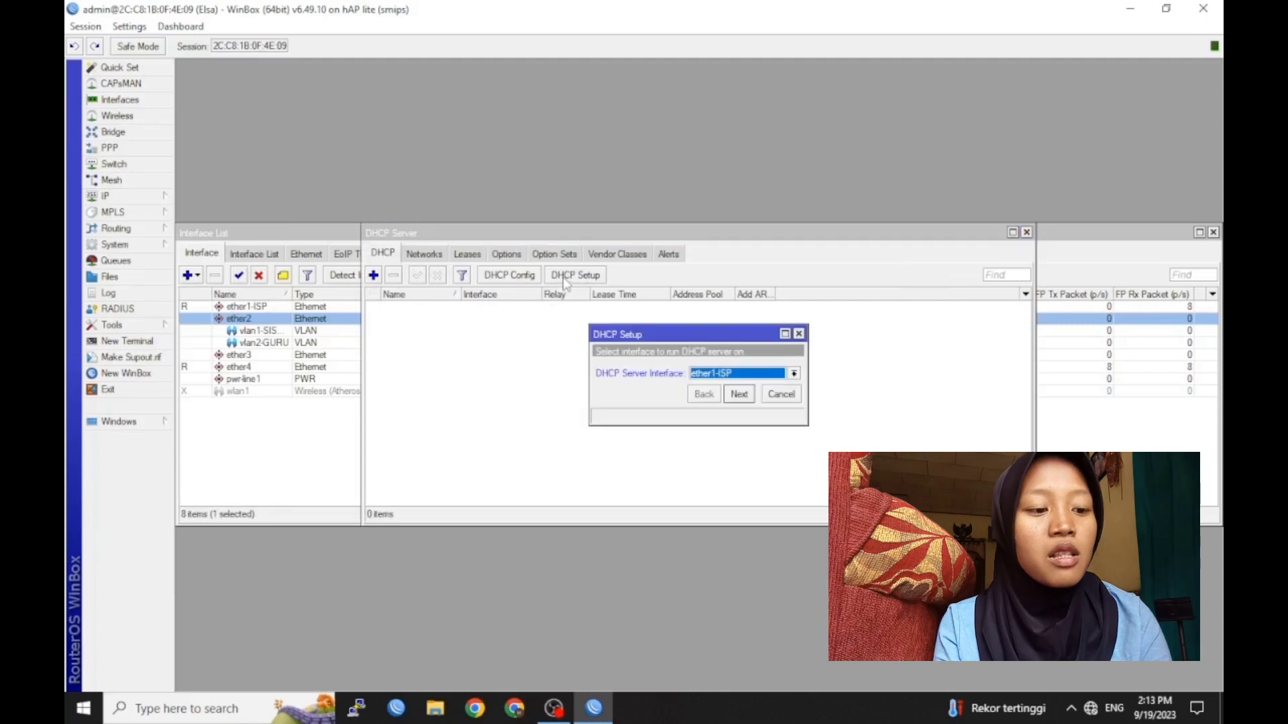
pyautogui.click(724, 380)
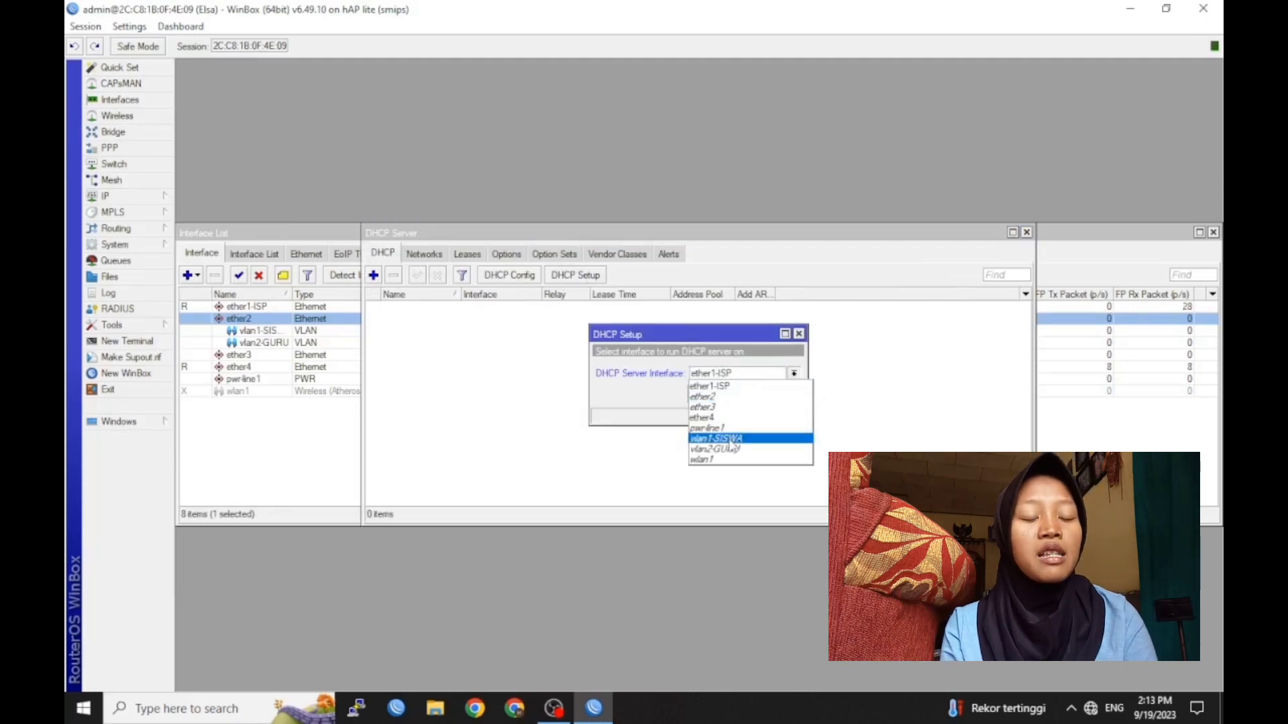
pyautogui.click(738, 440)
pyautogui.click(738, 395)
pyautogui.click(737, 396)
pyautogui.click(737, 395)
# Set the pool to 192.168.40.10–192.168.40.50 and finish with a 10-minute lease
pyautogui.click(719, 371)
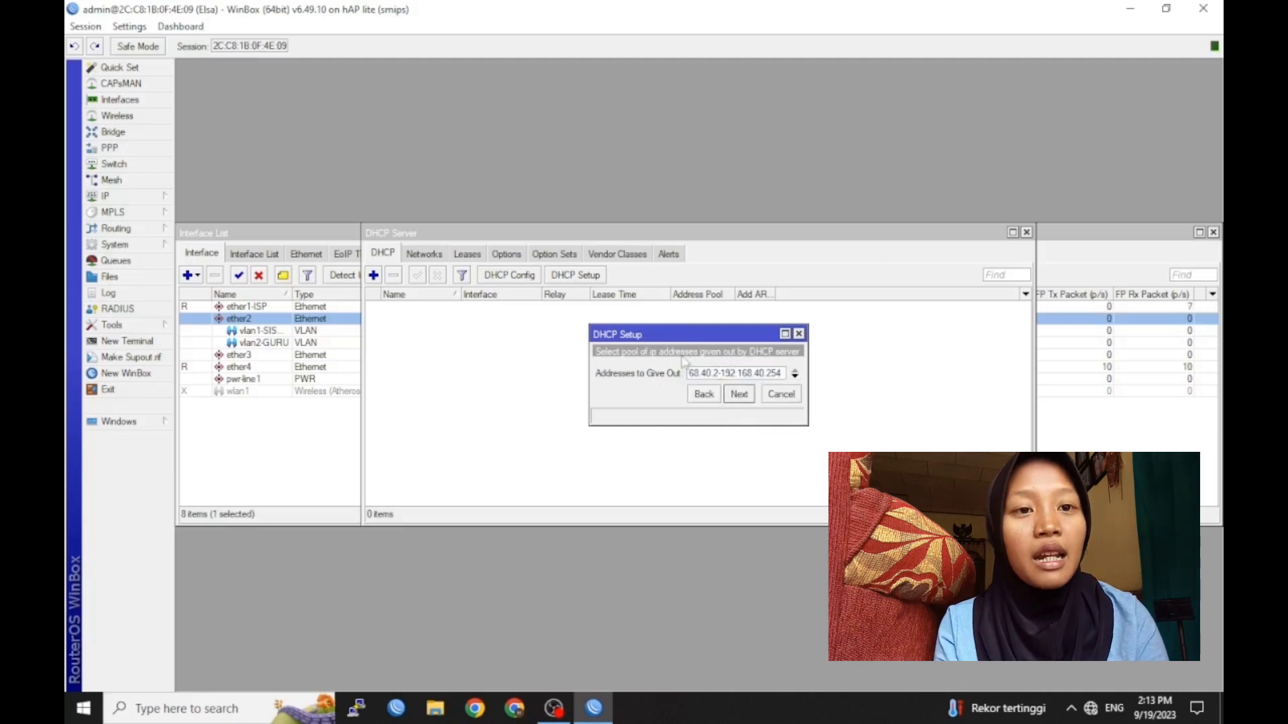
pyautogui.press('BackSpace')
pyautogui.write('10')
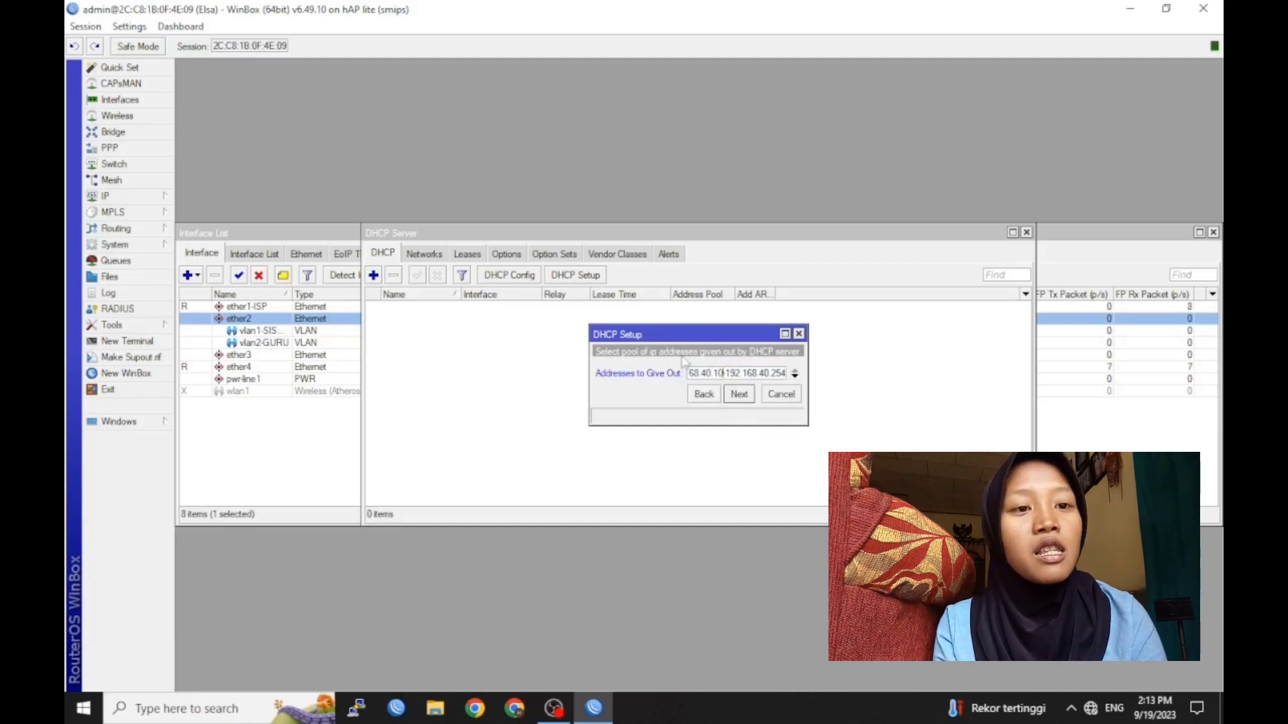
pyautogui.press('End')
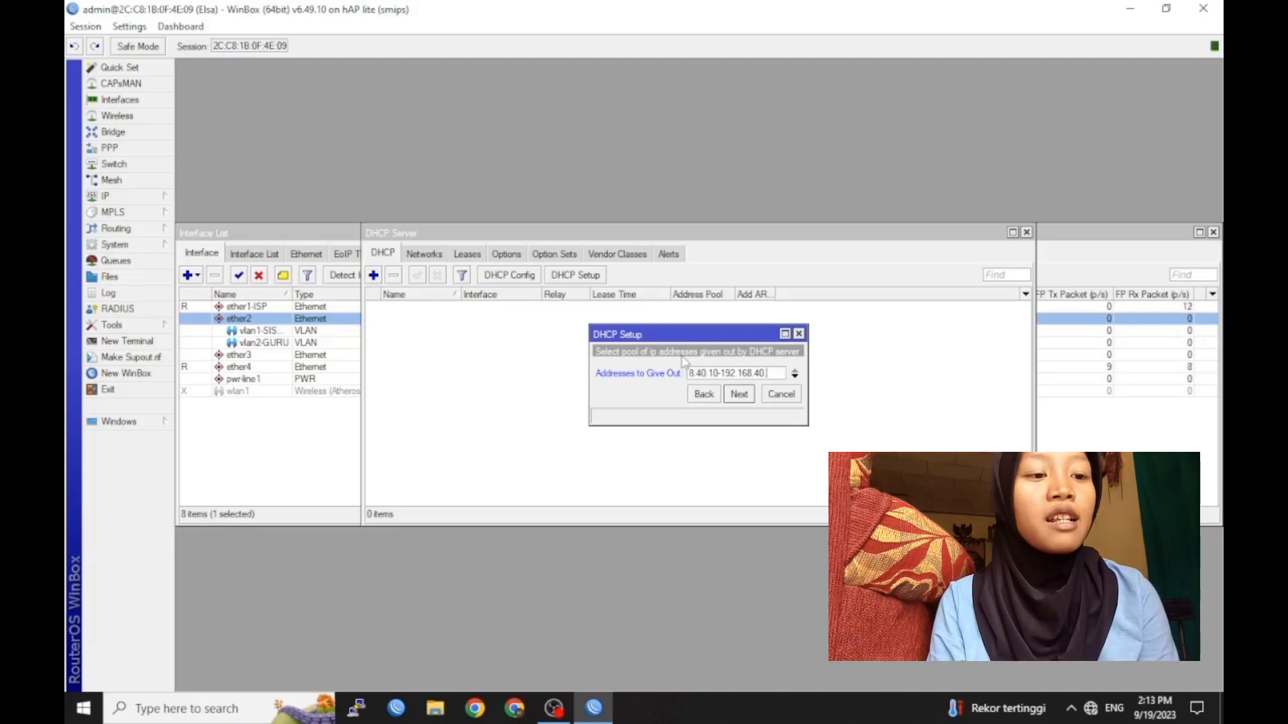
pyautogui.click(739, 395)
pyautogui.click(741, 431)
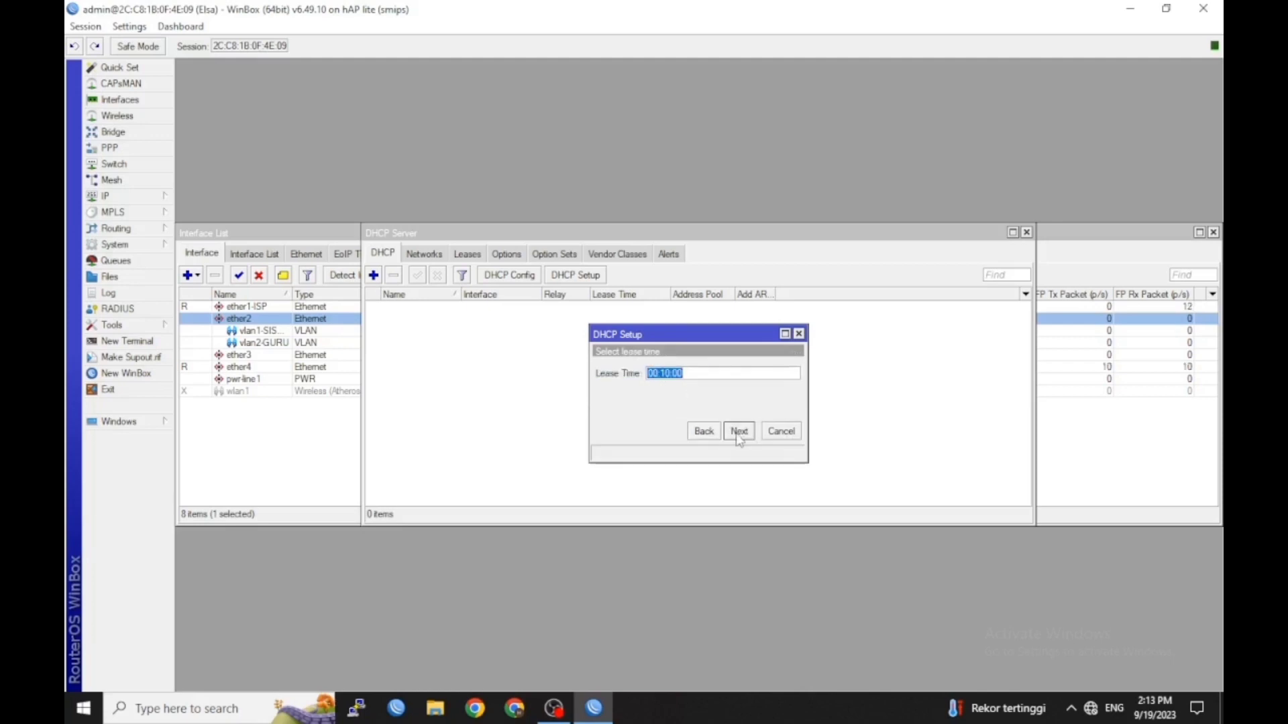
pyautogui.click(737, 433)
pyautogui.click(701, 372)
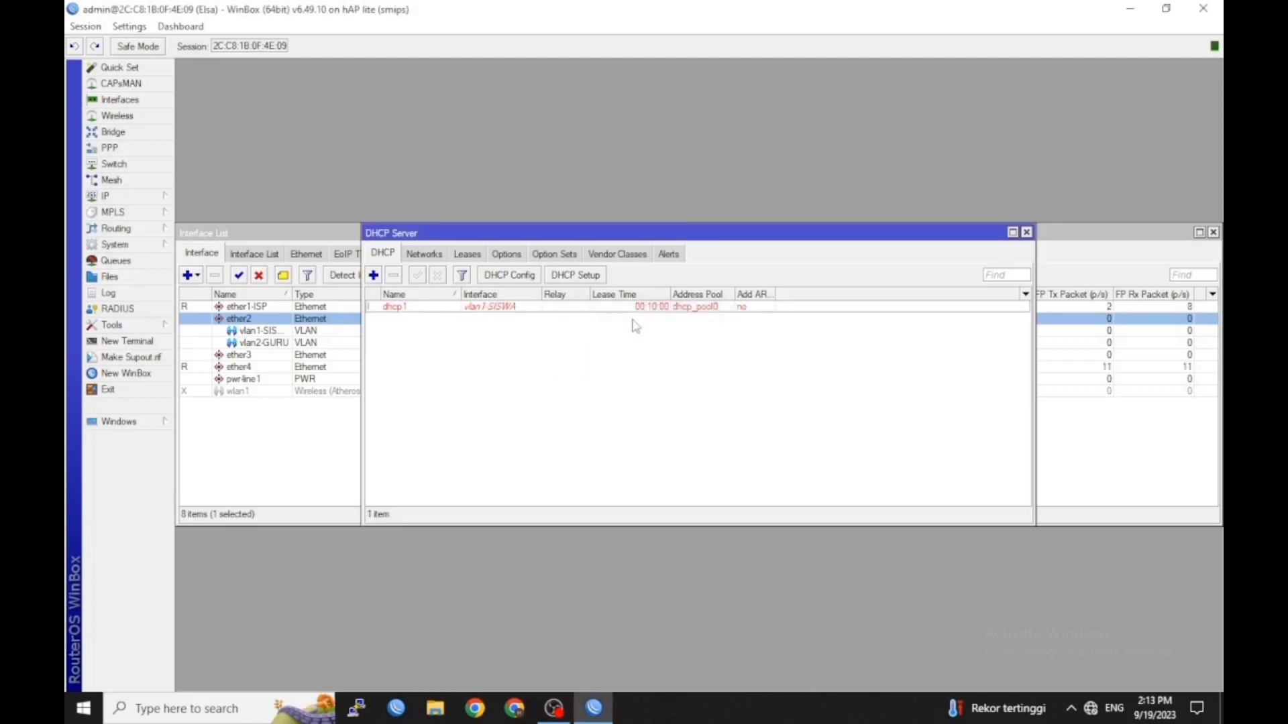
pyautogui.click(582, 275)
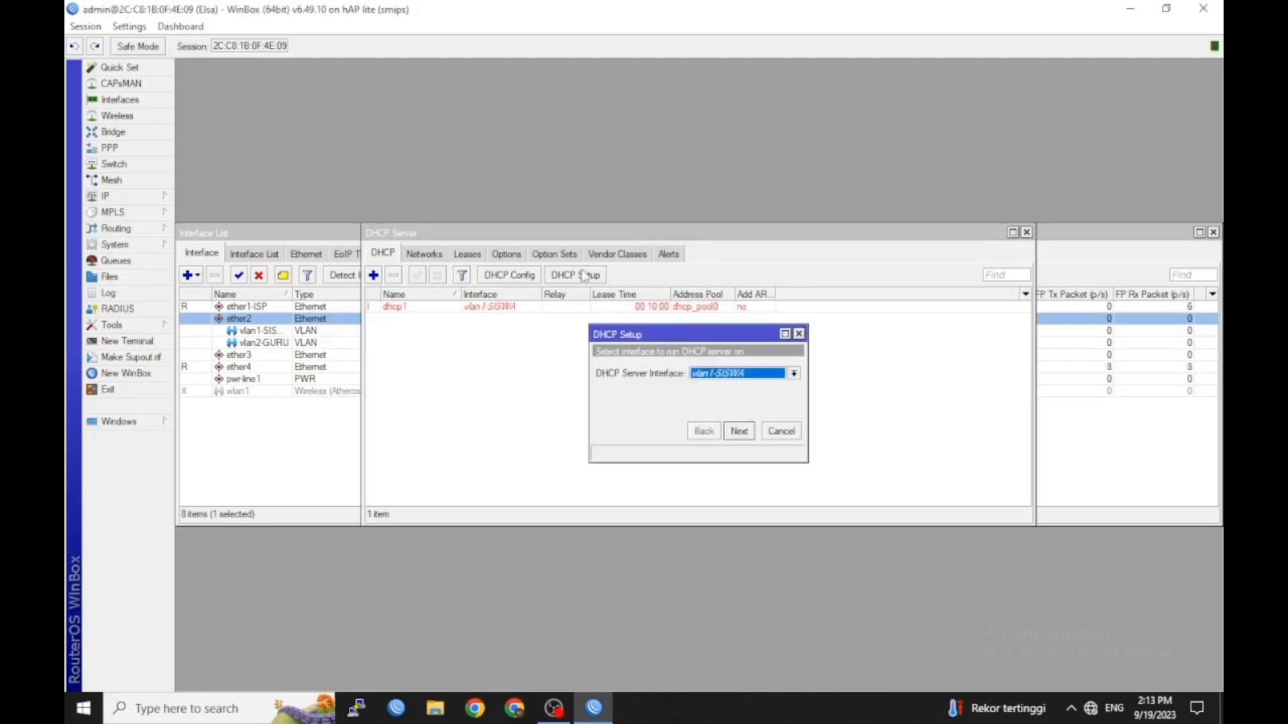
# Run DHCP Setup on vlan2-GURU, accepting network 192.168.60.0/24 and gateway 192.168.60.1
pyautogui.click(725, 373)
pyautogui.click(739, 449)
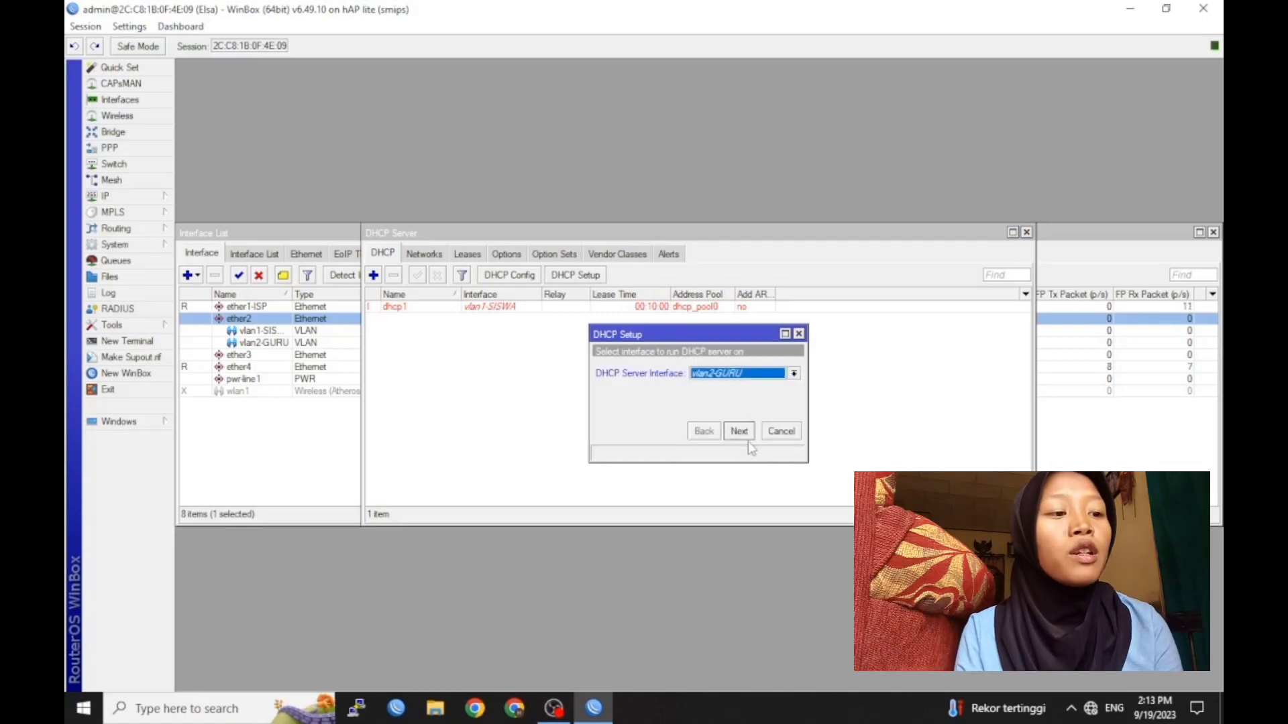
pyautogui.click(743, 432)
pyautogui.click(739, 432)
pyautogui.click(738, 431)
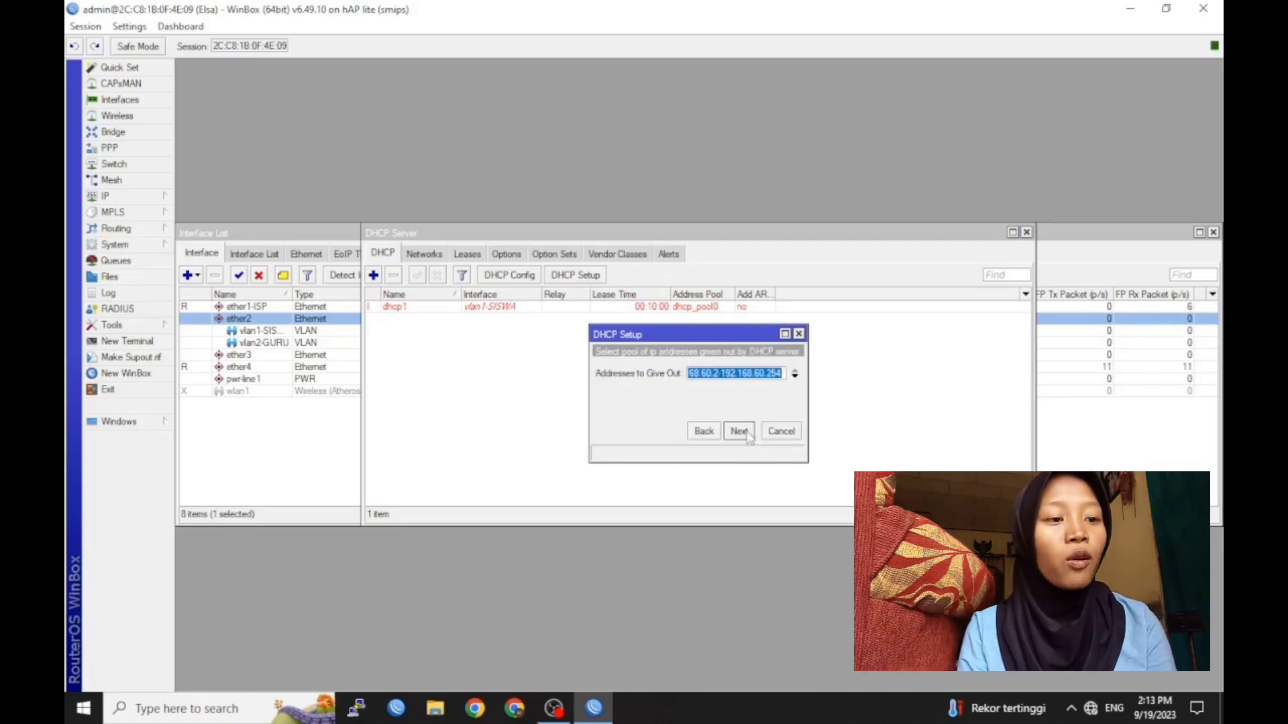
# Set the pool to 192.168.60.10–192.168.60.50 and finish the DHCP setup
pyautogui.click(748, 373)
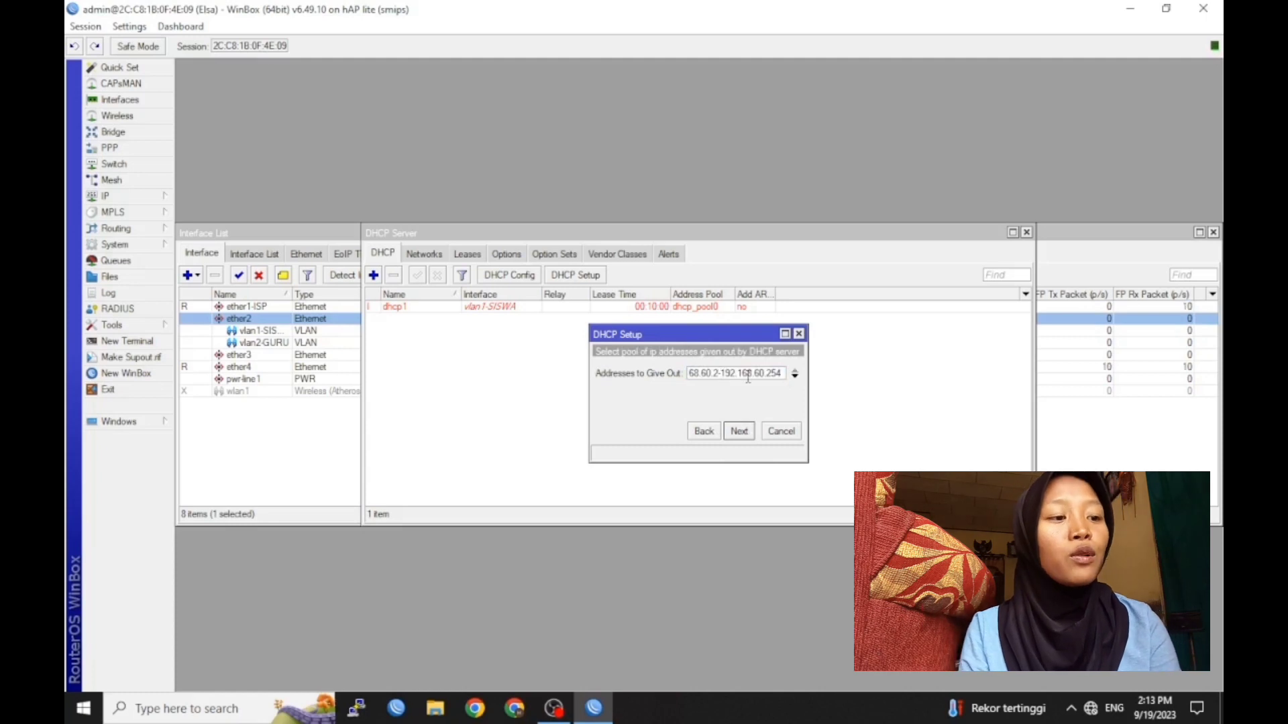
pyautogui.write('10-')
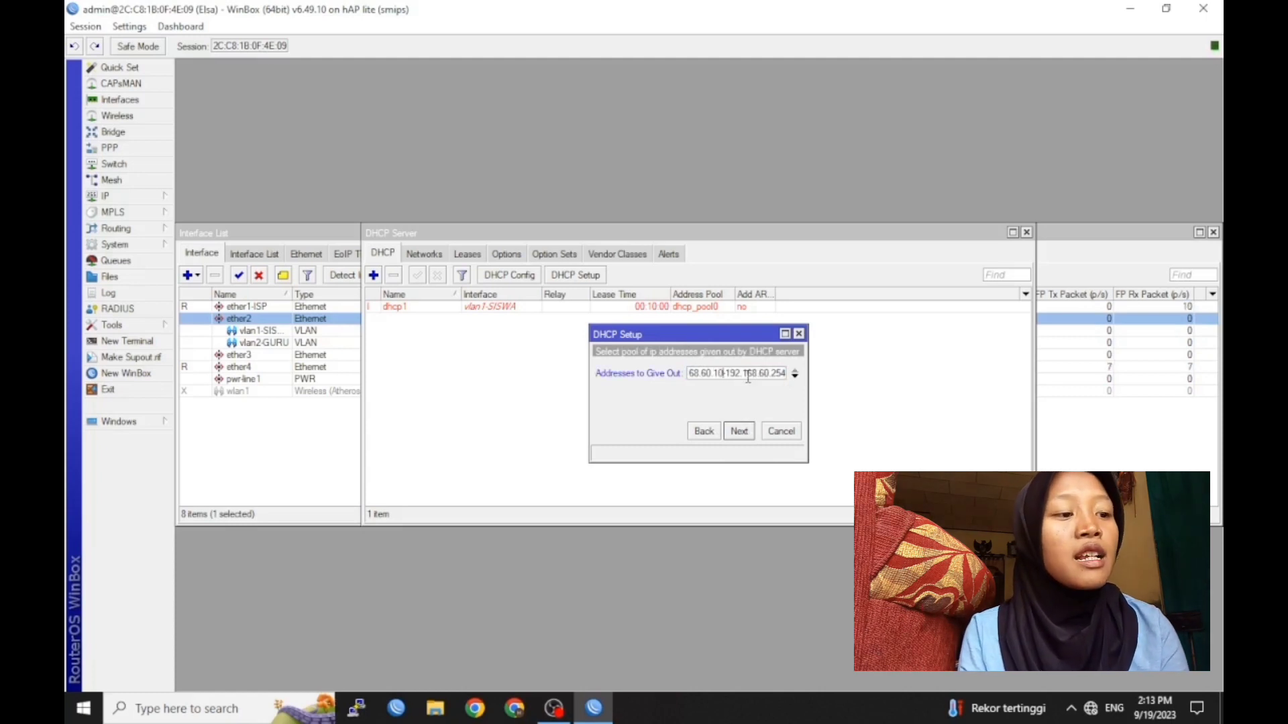
pyautogui.press('Right')
pyautogui.press('Right')
pyautogui.press('Right')
pyautogui.press('Right')
pyautogui.press('Right')
pyautogui.press('Right')
pyautogui.press('Right')
pyautogui.press('Right')
pyautogui.press('Right')
pyautogui.press('Right')
pyautogui.press('Right')
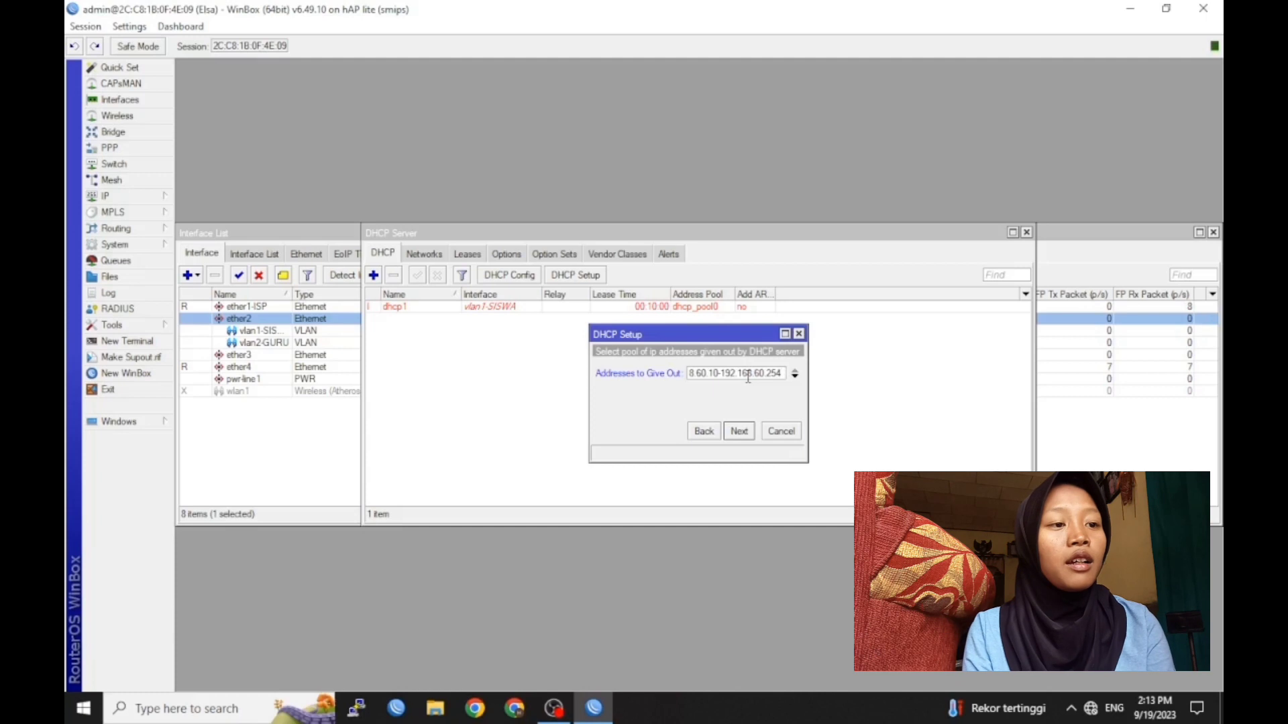
pyautogui.press('BackSpace')
pyautogui.press('BackSpace')
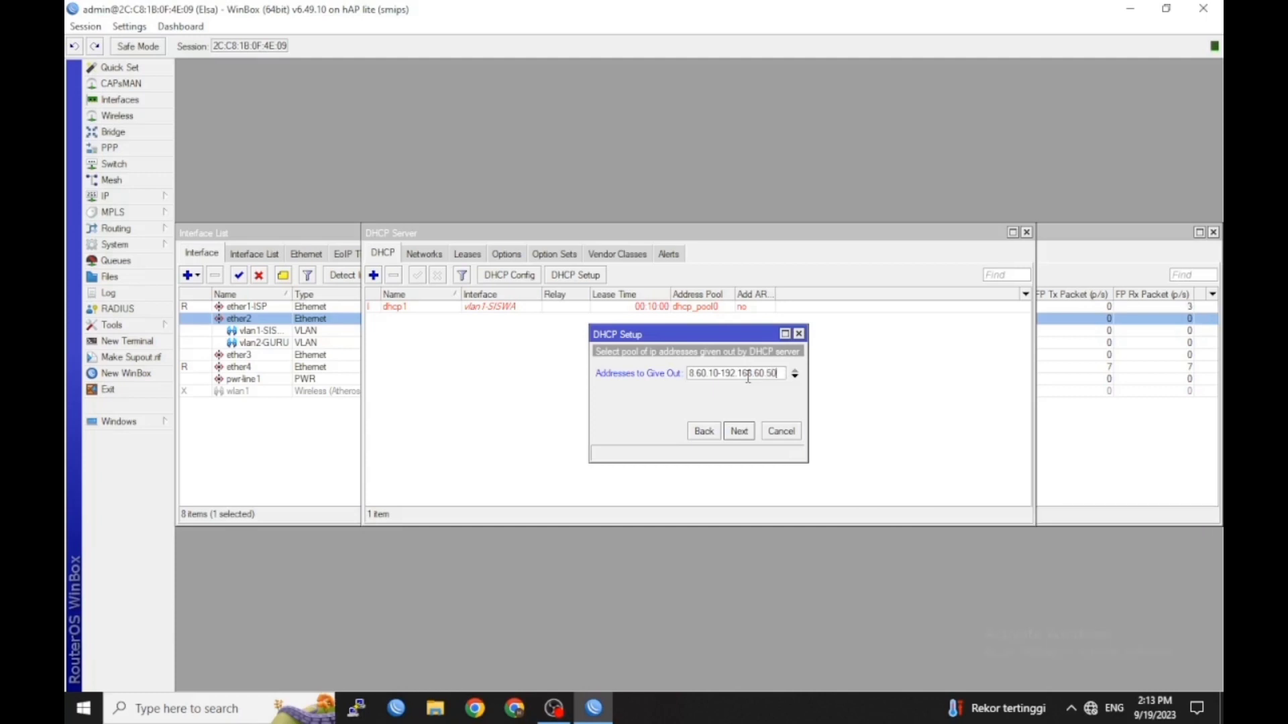
pyautogui.click(703, 431)
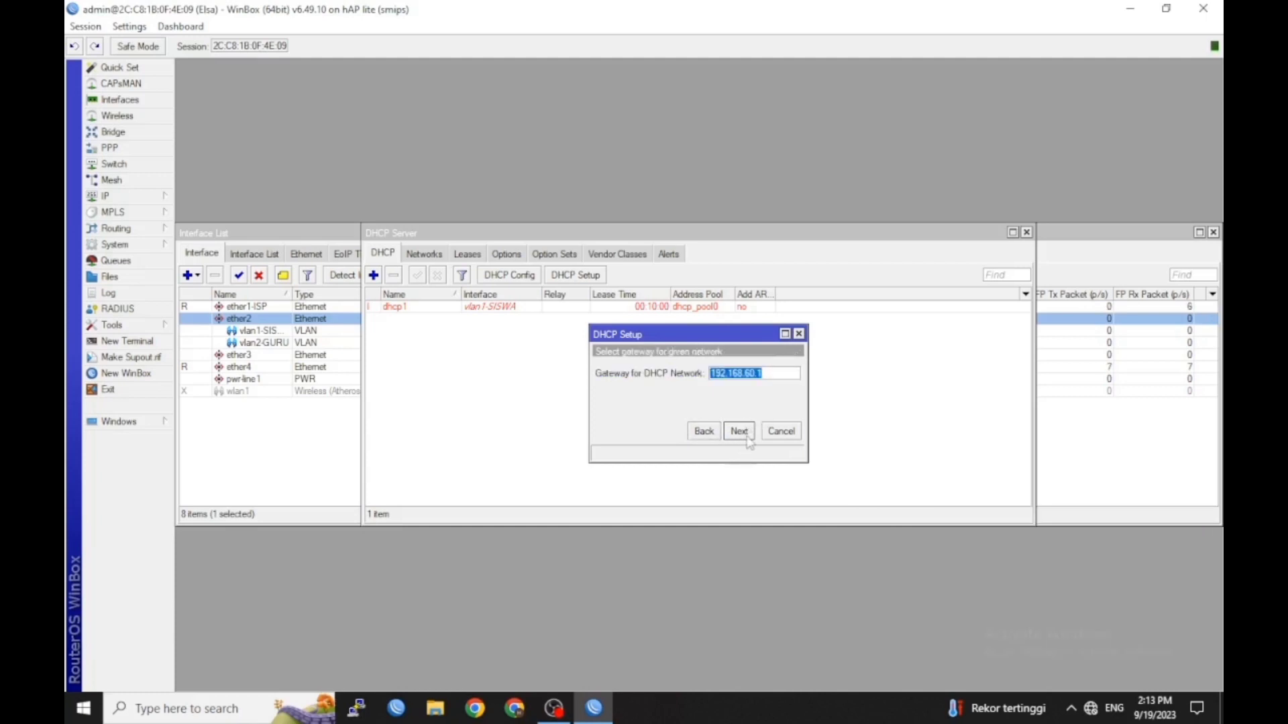
pyautogui.click(741, 433)
pyautogui.click(741, 433)
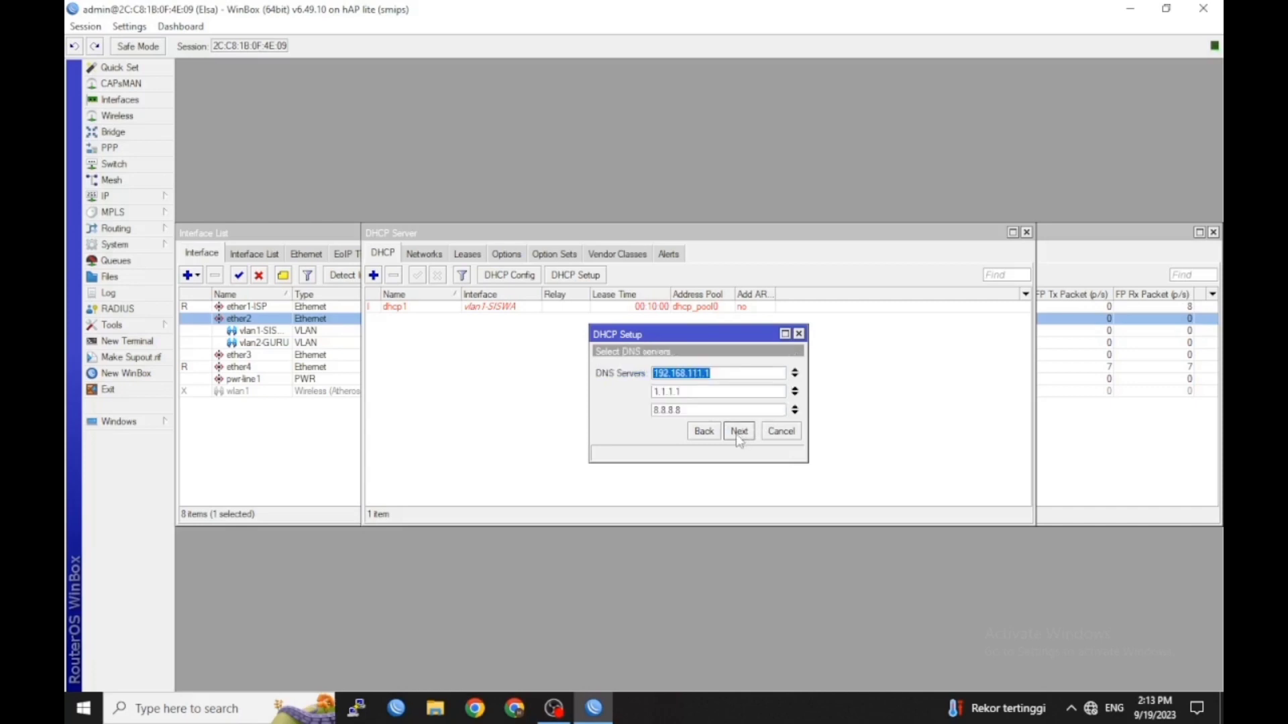
pyautogui.click(741, 433)
pyautogui.click(740, 433)
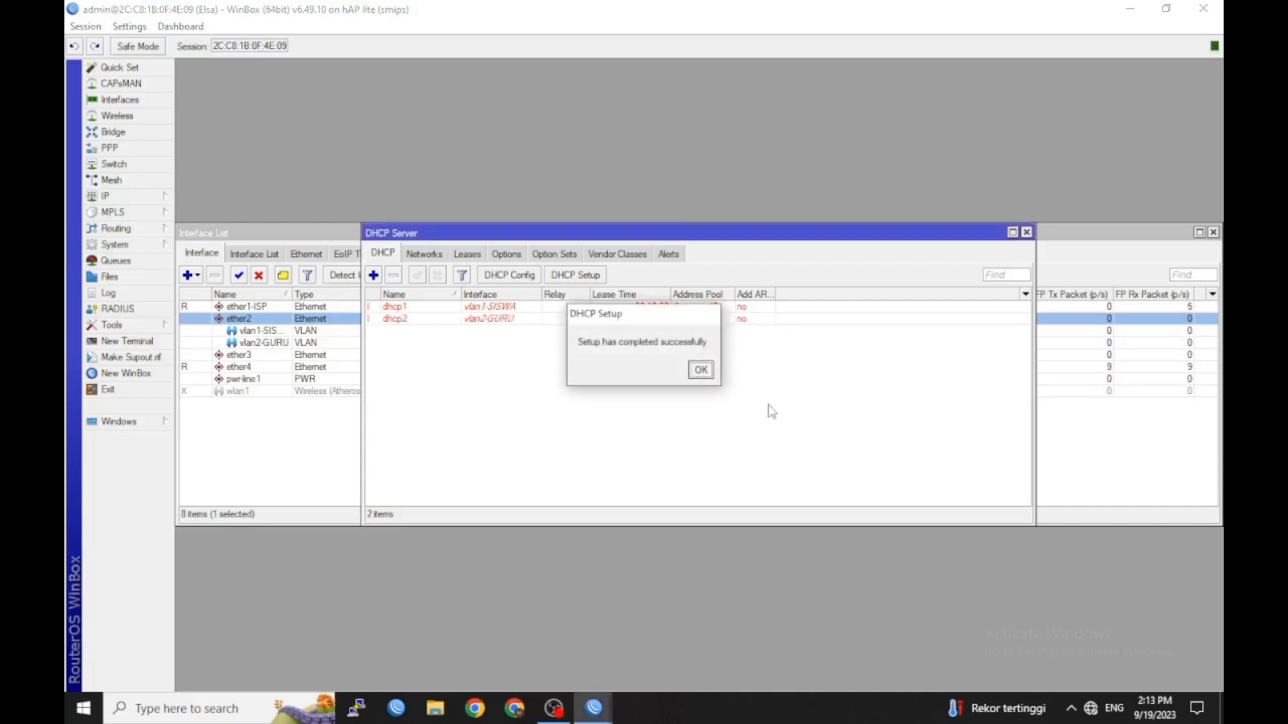
pyautogui.click(701, 370)
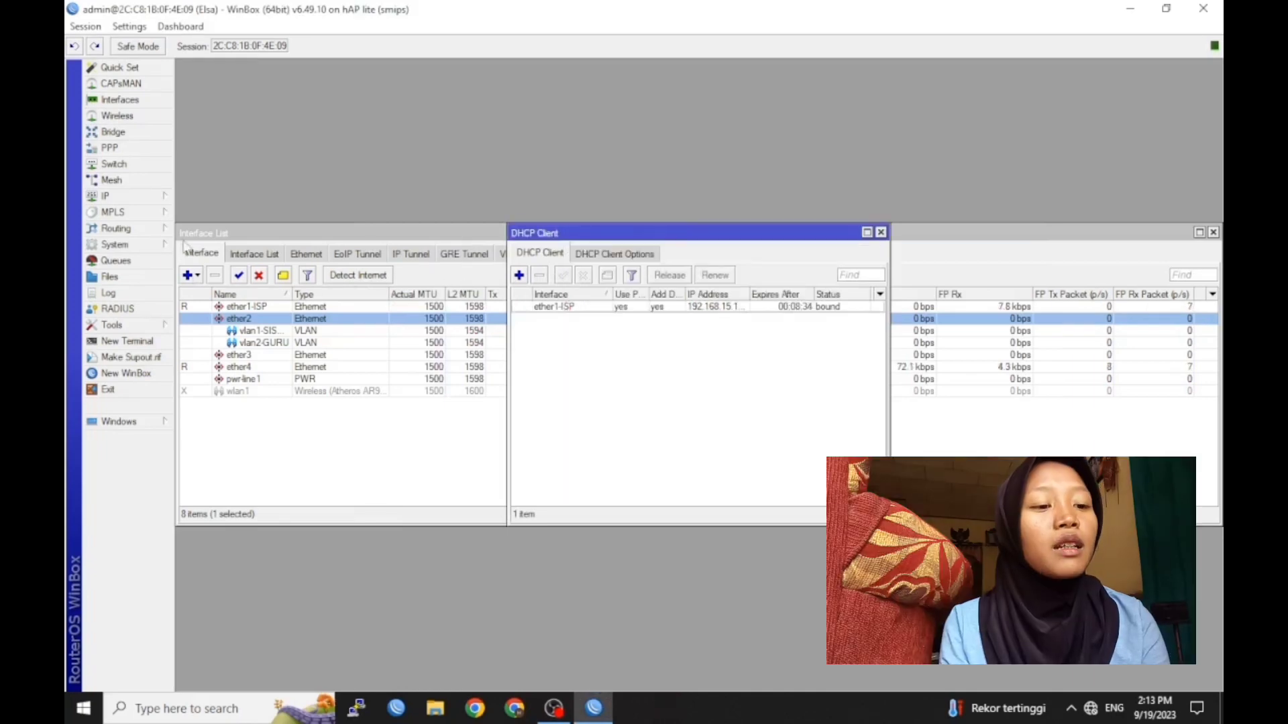
pyautogui.click(163, 195)
# In Firewall NAT, add a srcnat rule with out-interface ether1-ISP and action masquerade
pyautogui.click(227, 328)
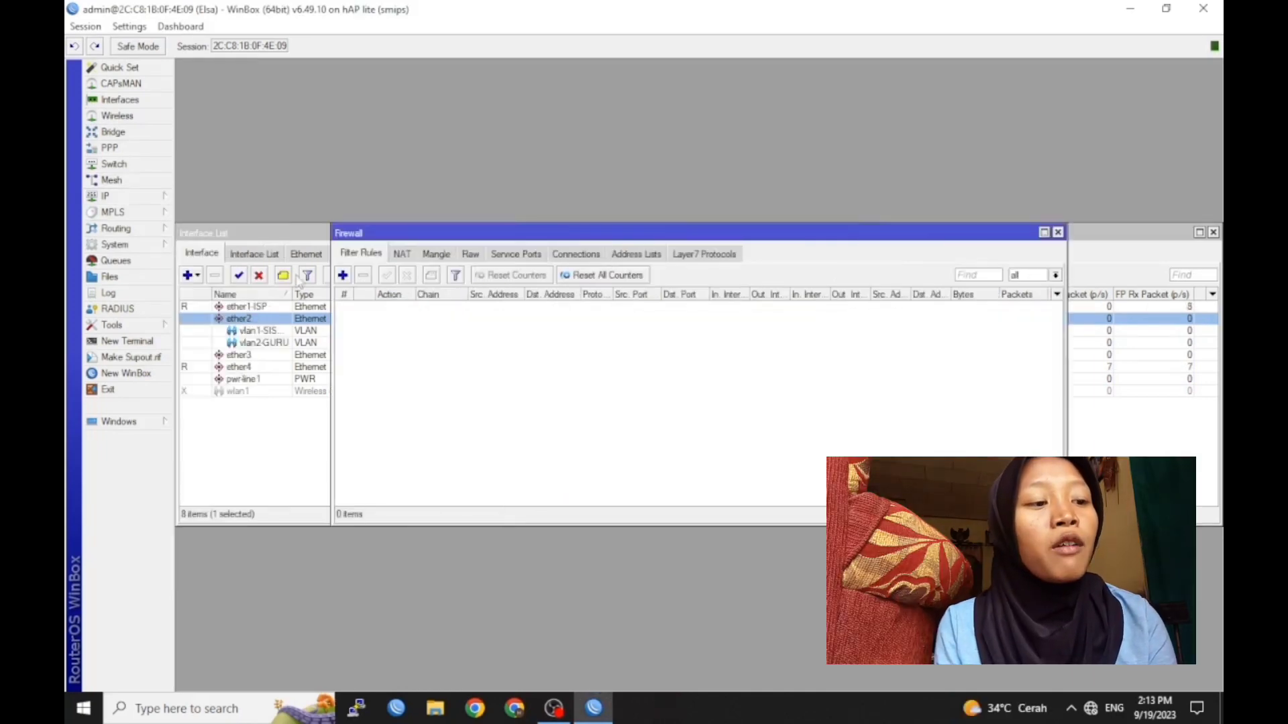
pyautogui.click(402, 253)
pyautogui.click(342, 275)
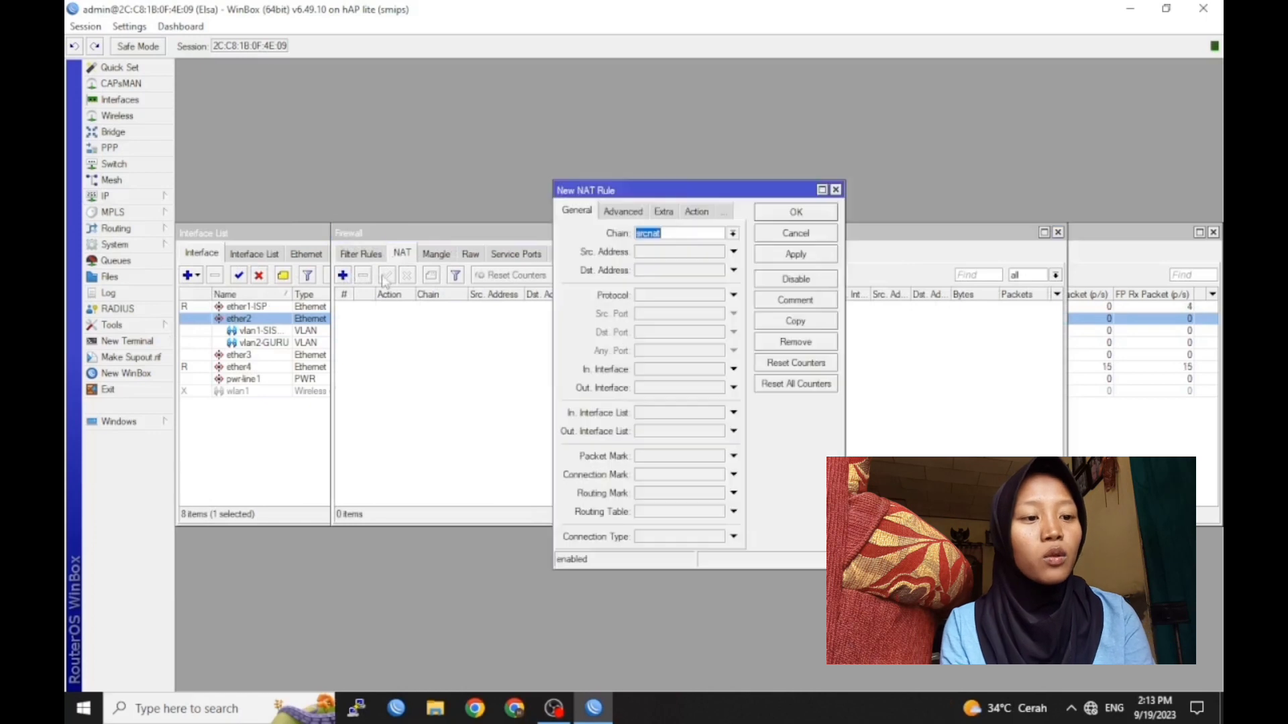
pyautogui.click(685, 390)
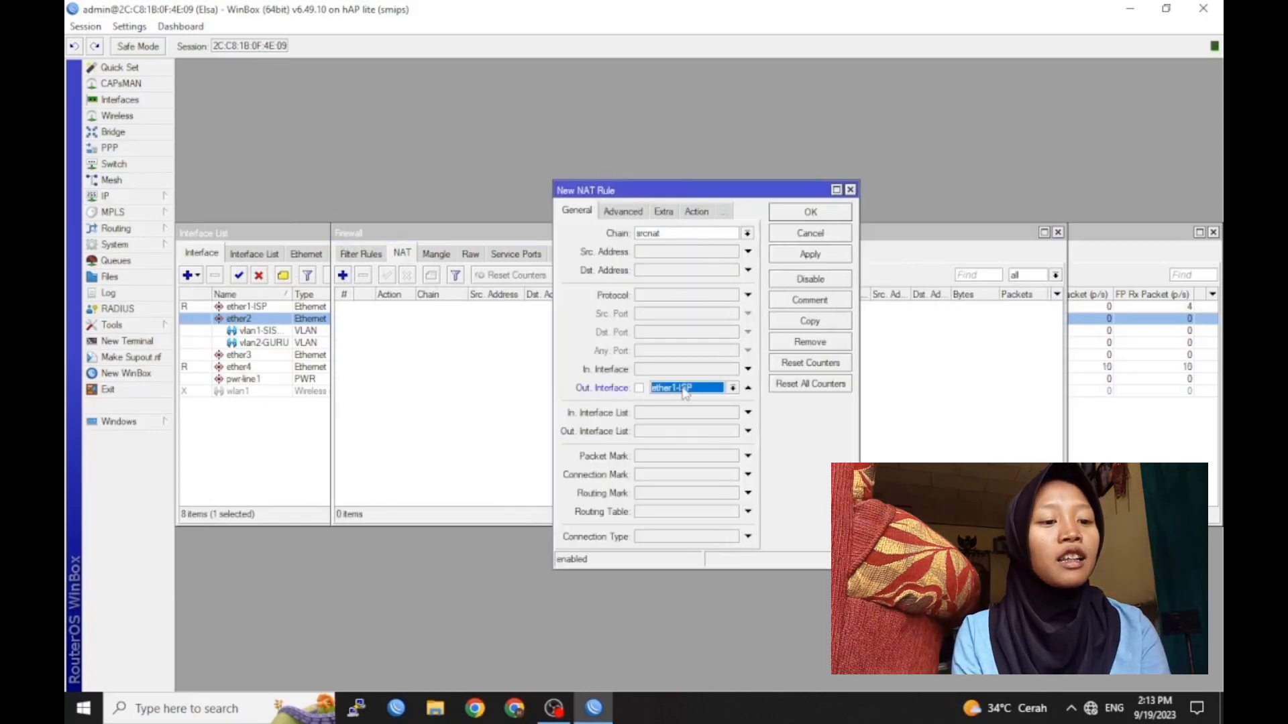
pyautogui.click(696, 211)
pyautogui.click(655, 235)
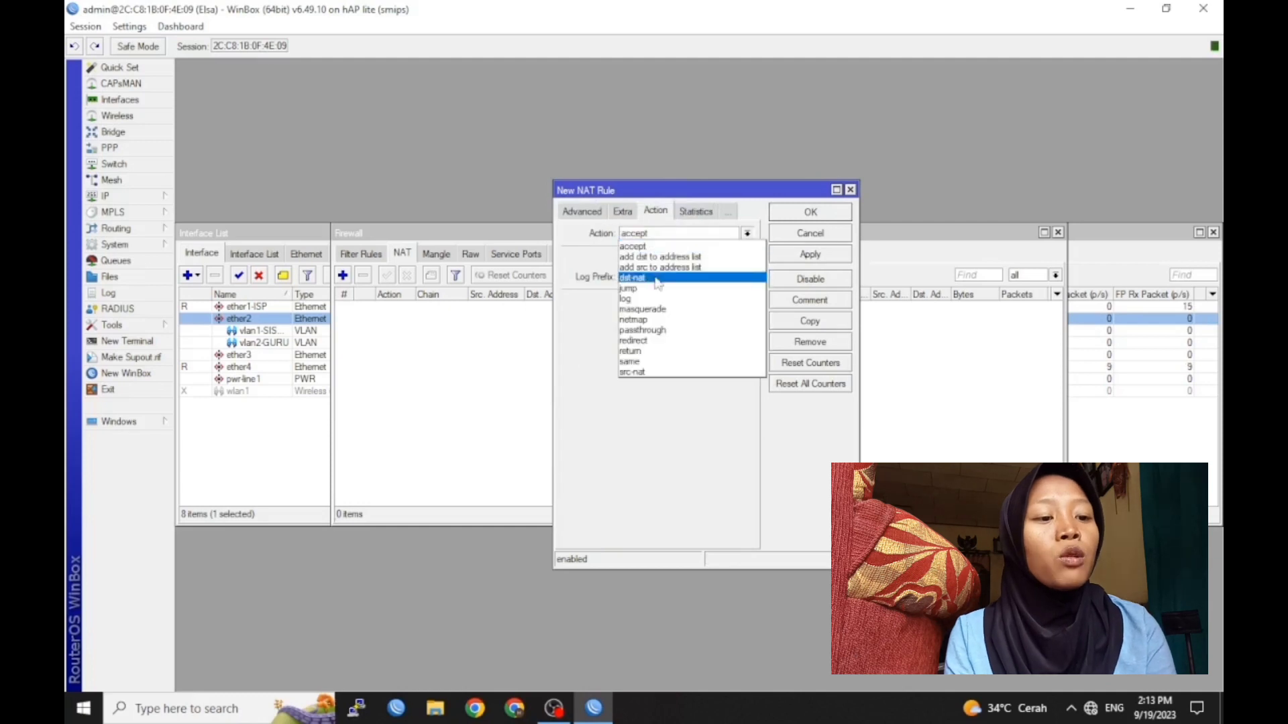
pyautogui.click(662, 312)
pyautogui.click(810, 212)
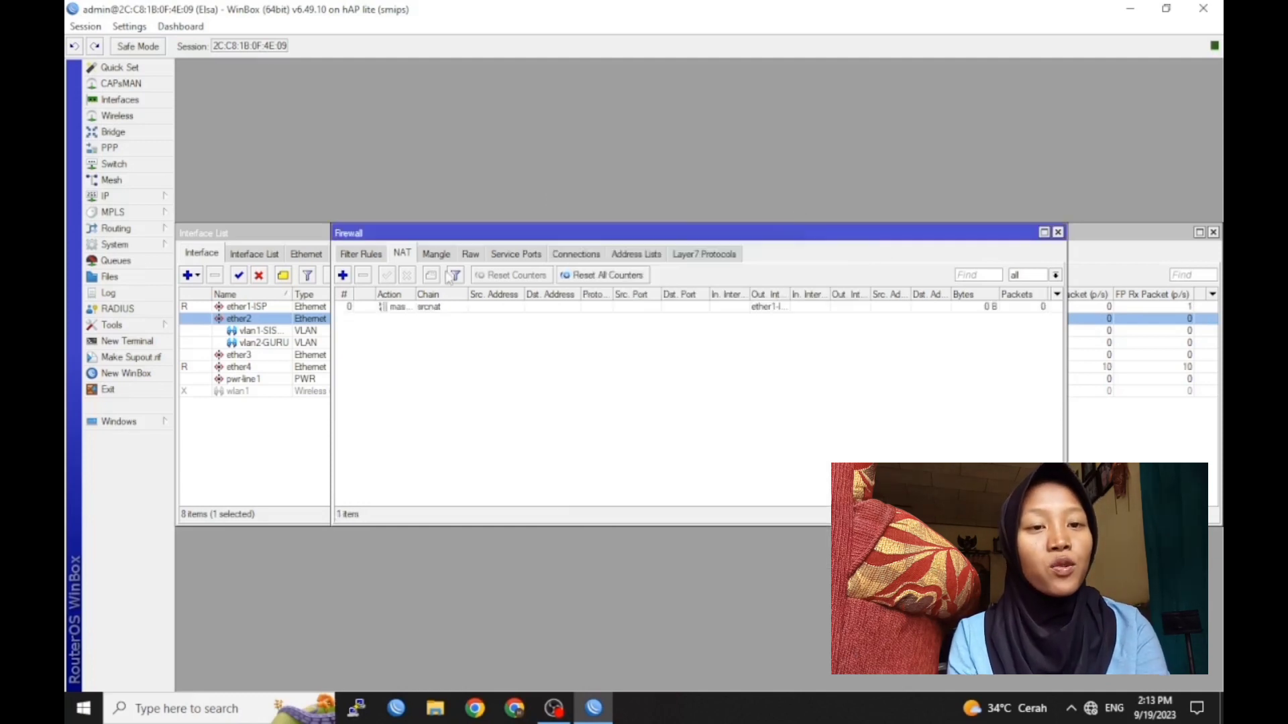
# Create a named security profile using dynamic keys, WPA and WPA2 PSK, with both pre-shared keys entered
pyautogui.click(164, 118)
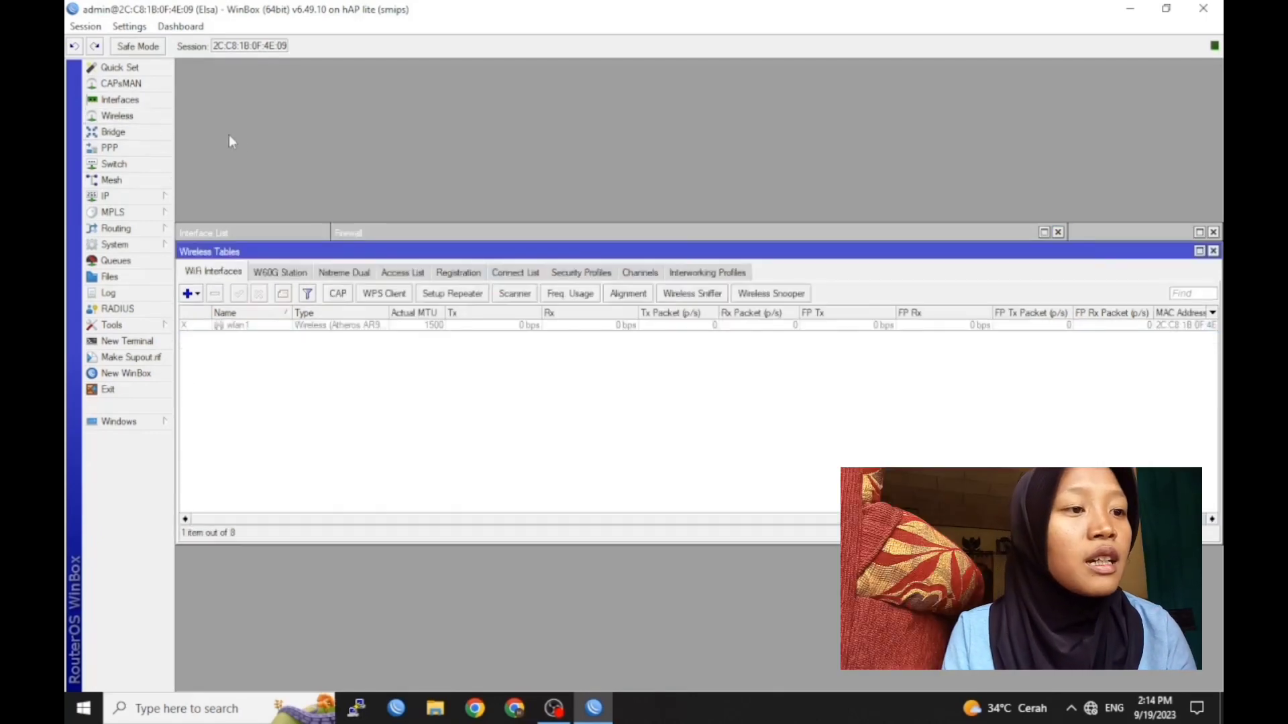
pyautogui.click(585, 275)
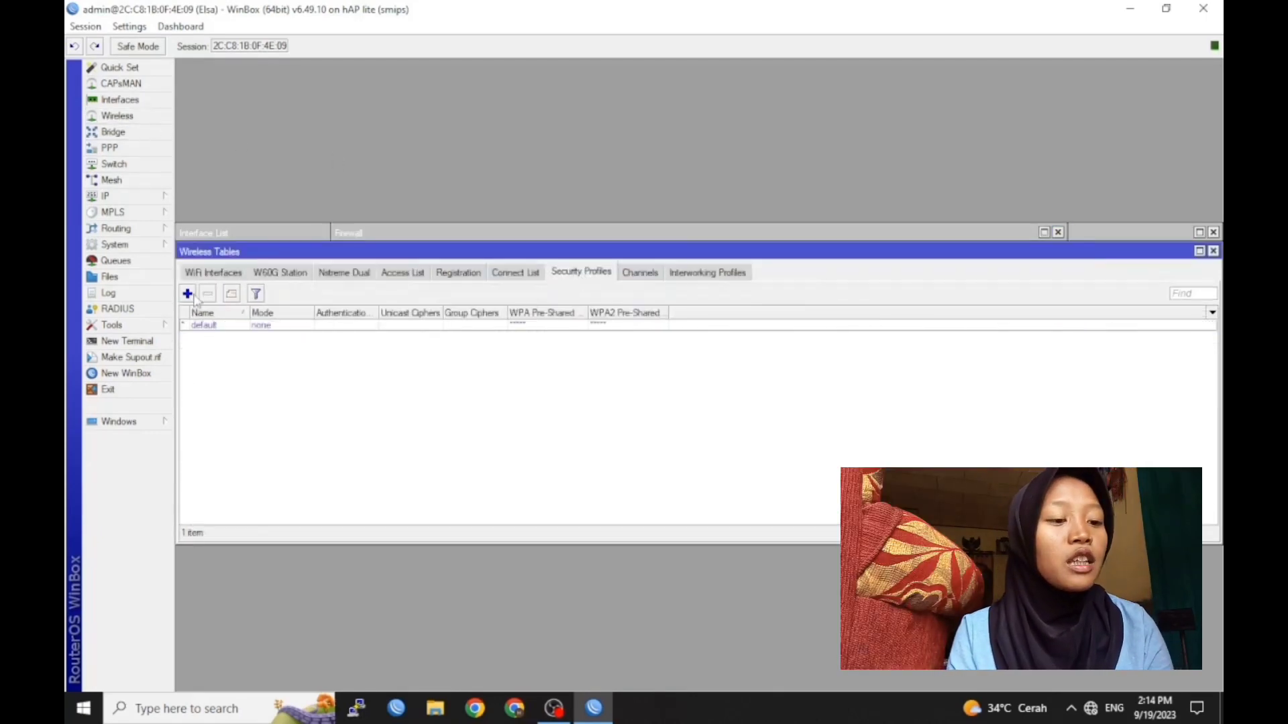
pyautogui.click(188, 294)
pyautogui.press('BackSpace')
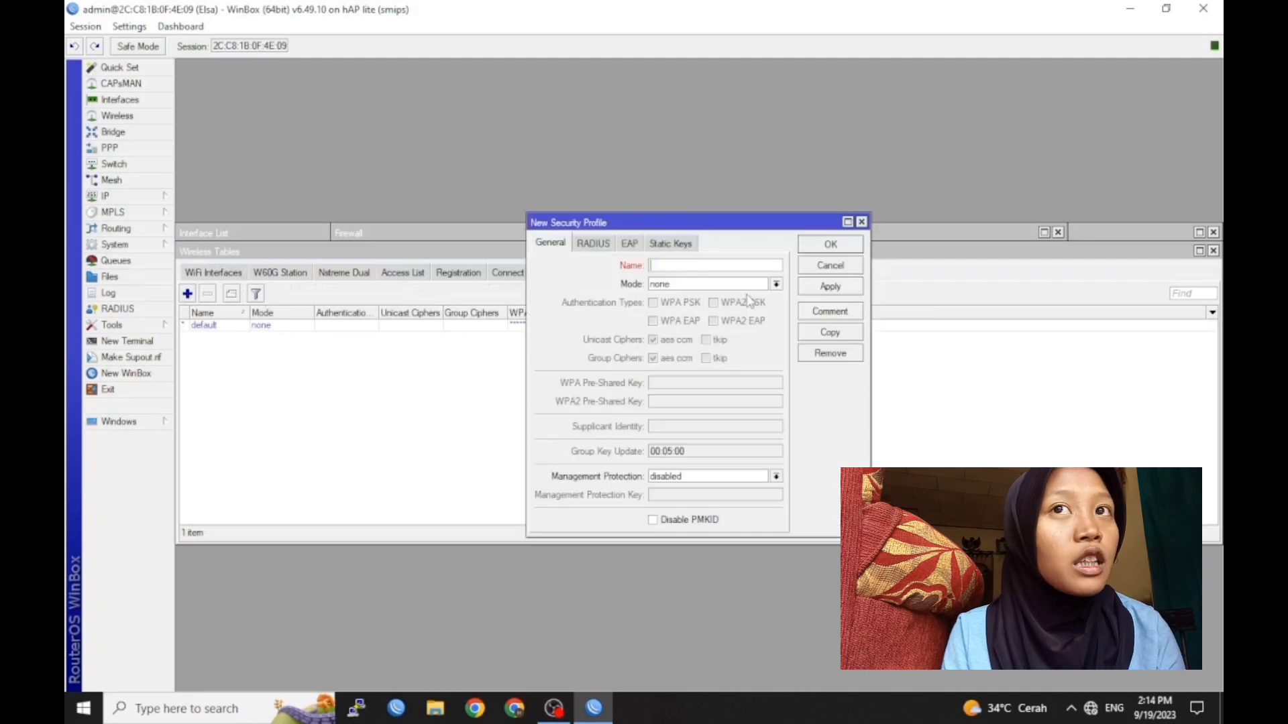
pyautogui.write('ELSA')
pyautogui.click(744, 285)
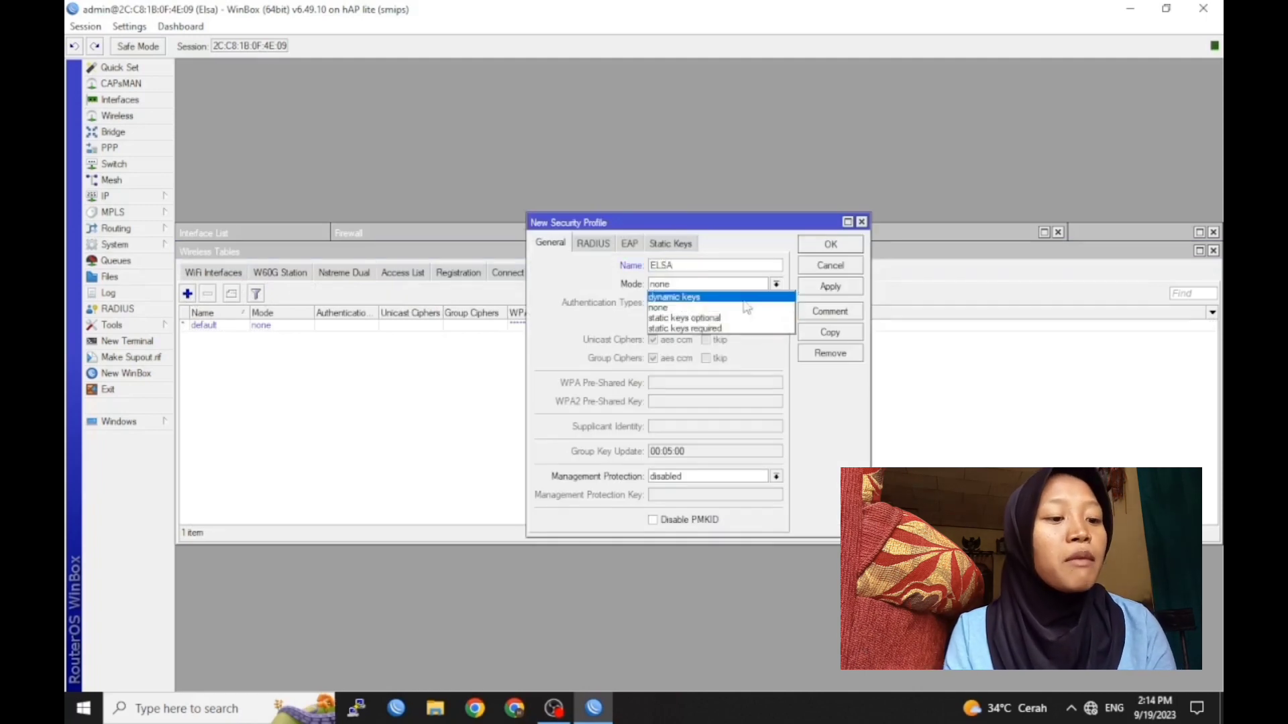
pyautogui.click(743, 302)
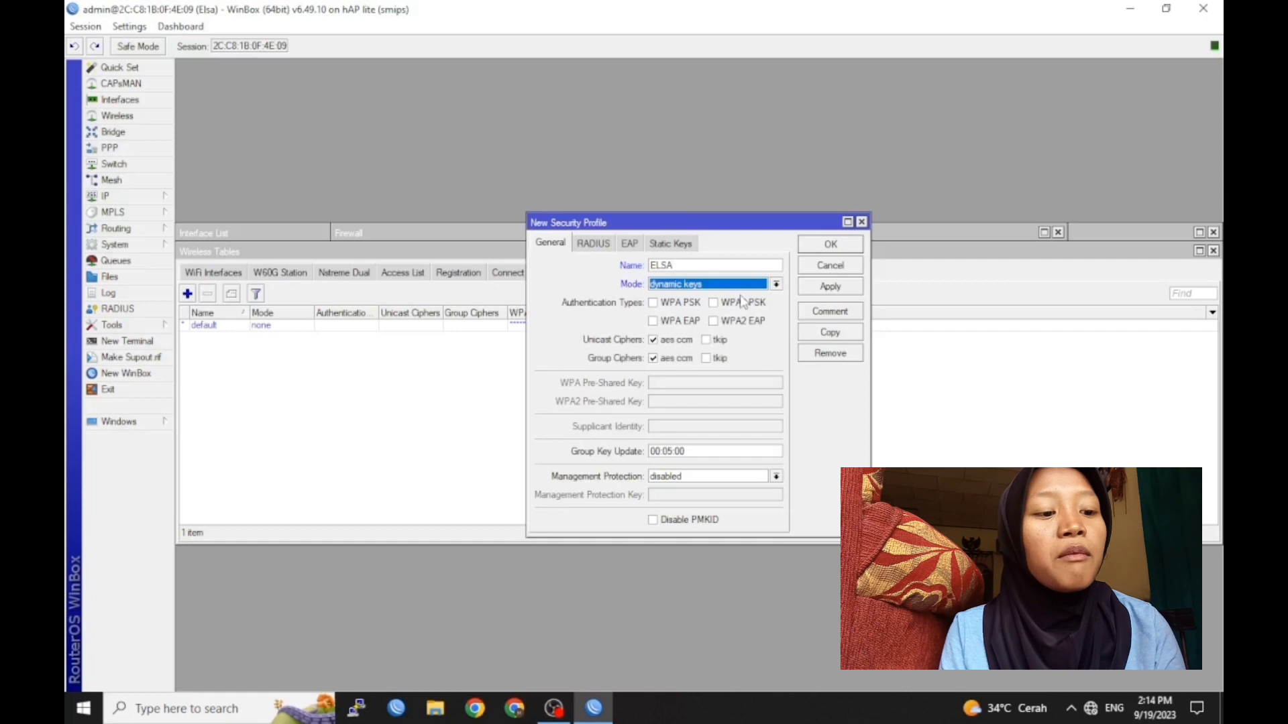
pyautogui.click(653, 303)
pyautogui.click(714, 303)
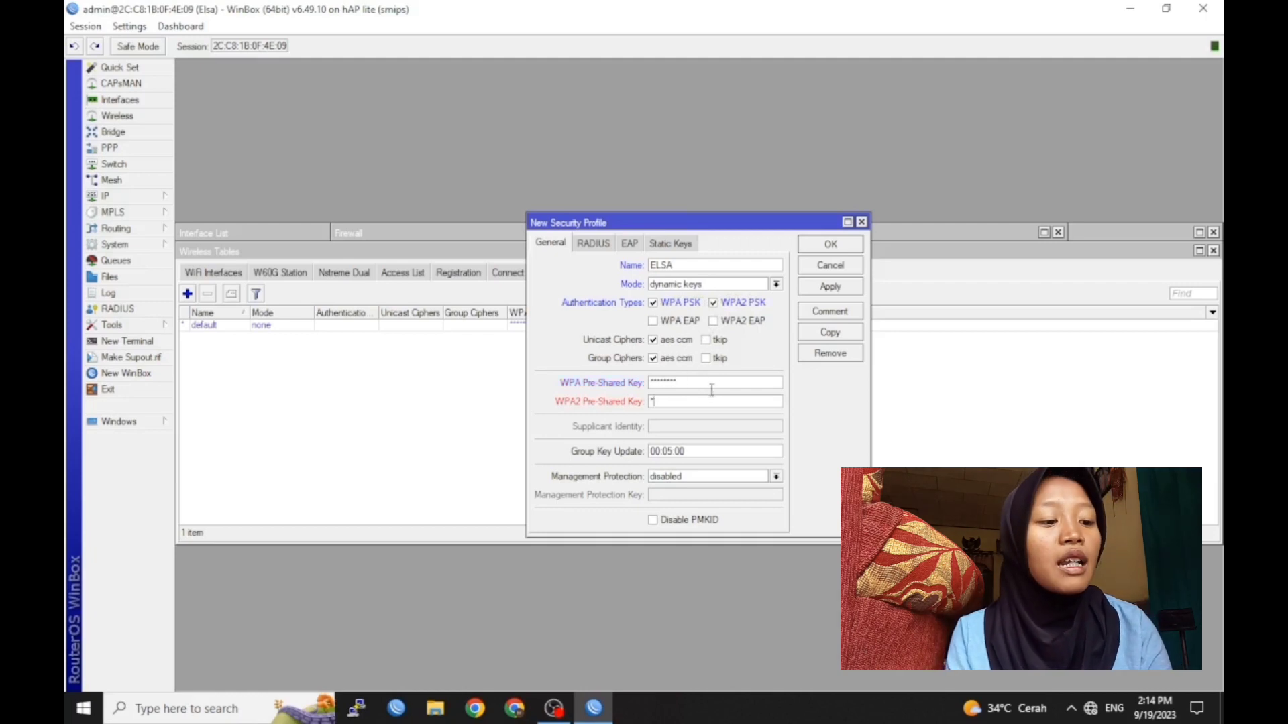
pyautogui.write('5')
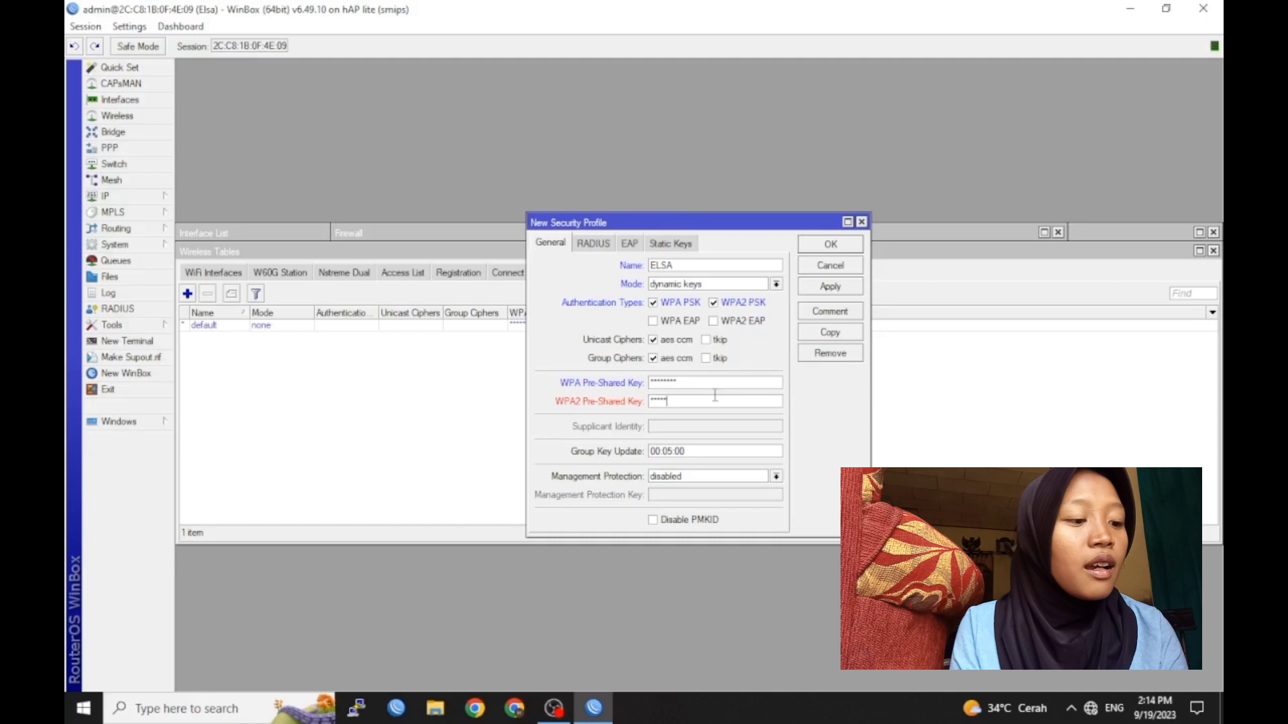
pyautogui.click(829, 245)
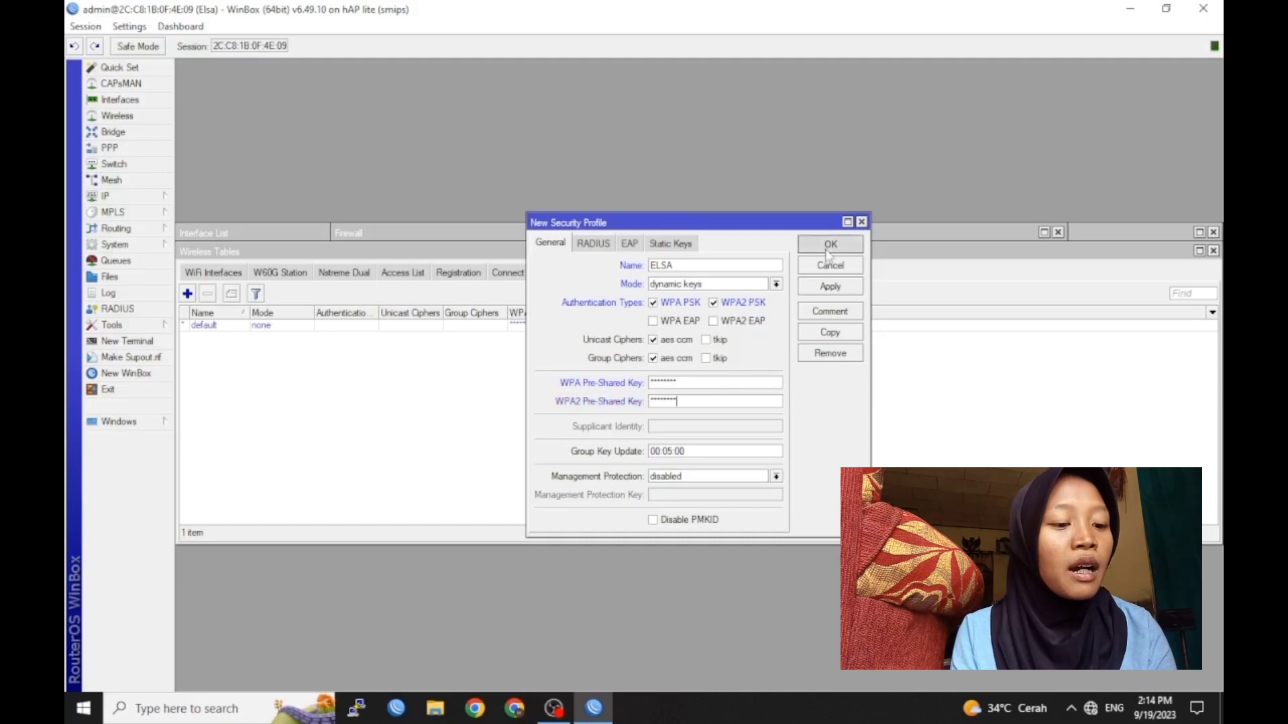
pyautogui.click(228, 274)
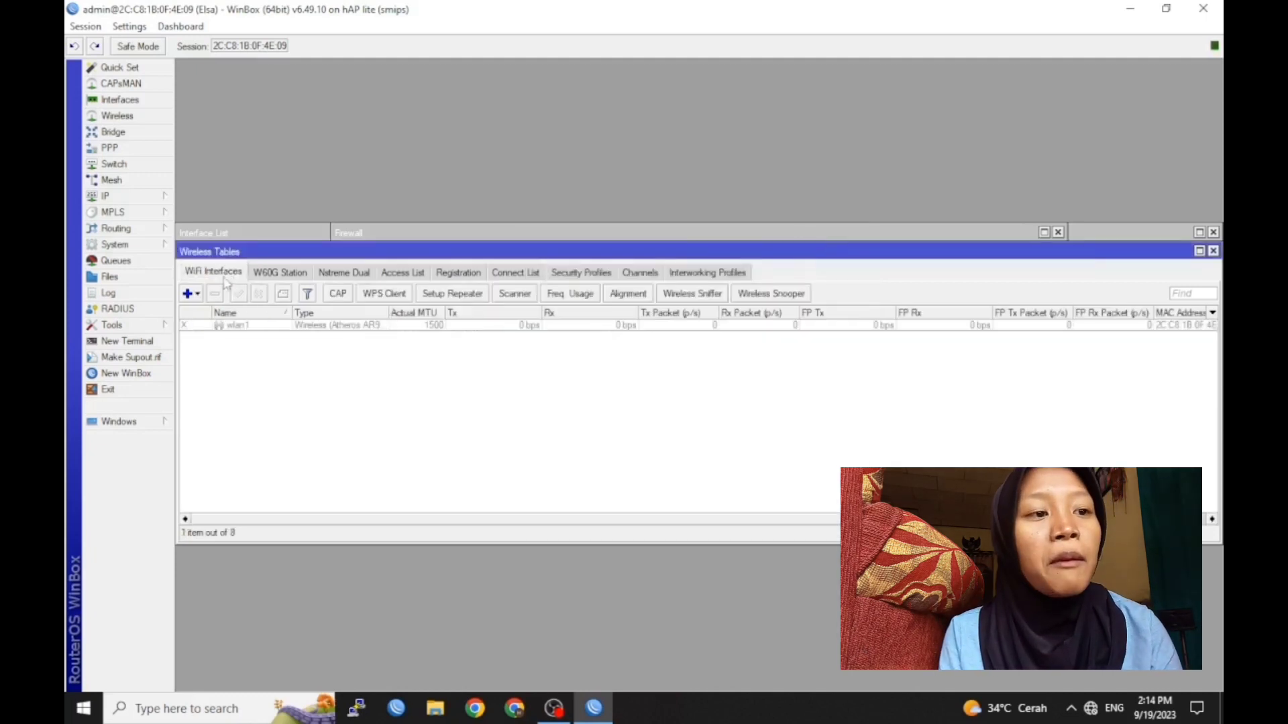
# Set wlan1 to ap bridge mode with a custom SSID and the new security profile
pyautogui.click(232, 326)
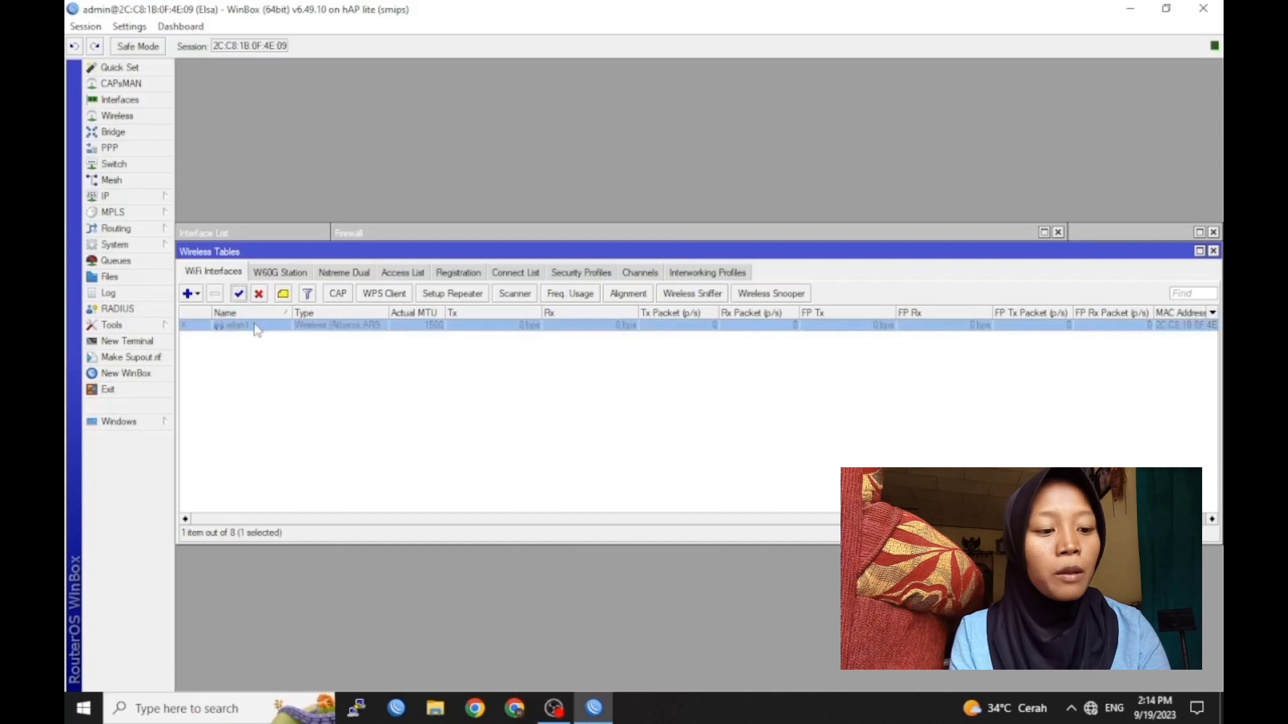
pyautogui.doubleClick(253, 327)
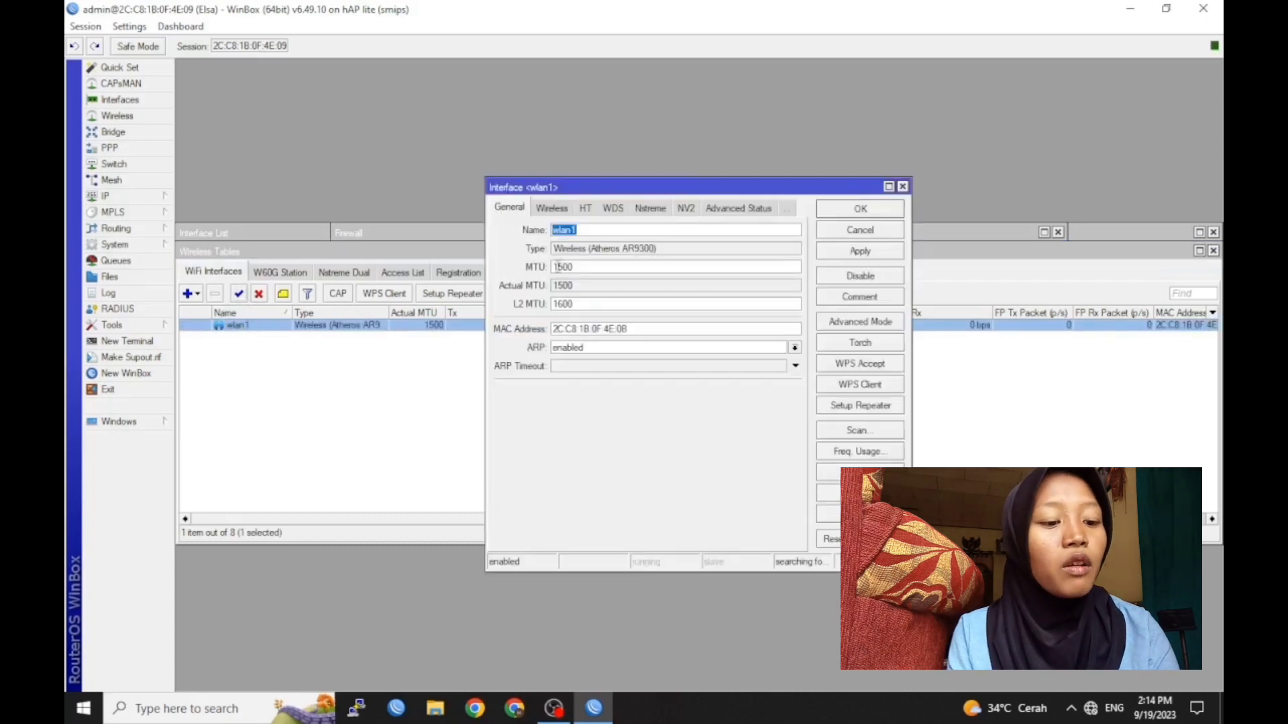
pyautogui.click(552, 208)
pyautogui.click(638, 234)
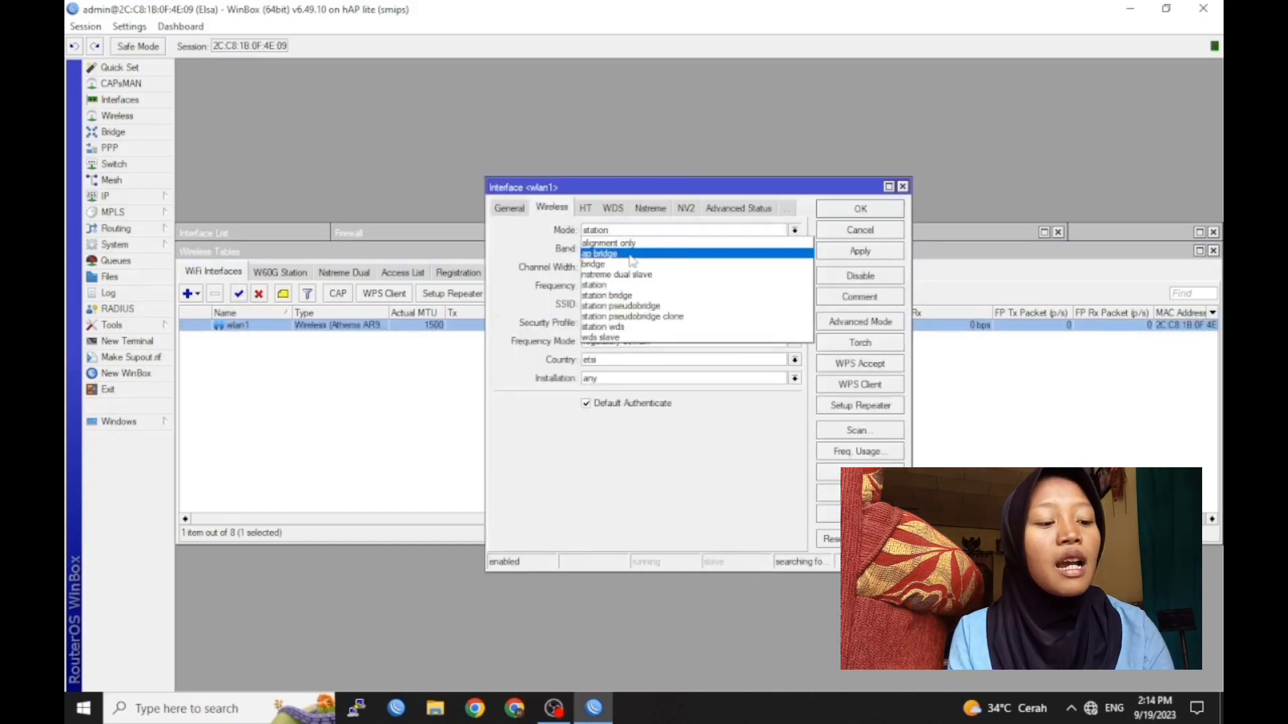
pyautogui.click(638, 258)
pyautogui.moveTo(629, 303); pyautogui.dragTo(573, 297)
pyautogui.press('BackSpace')
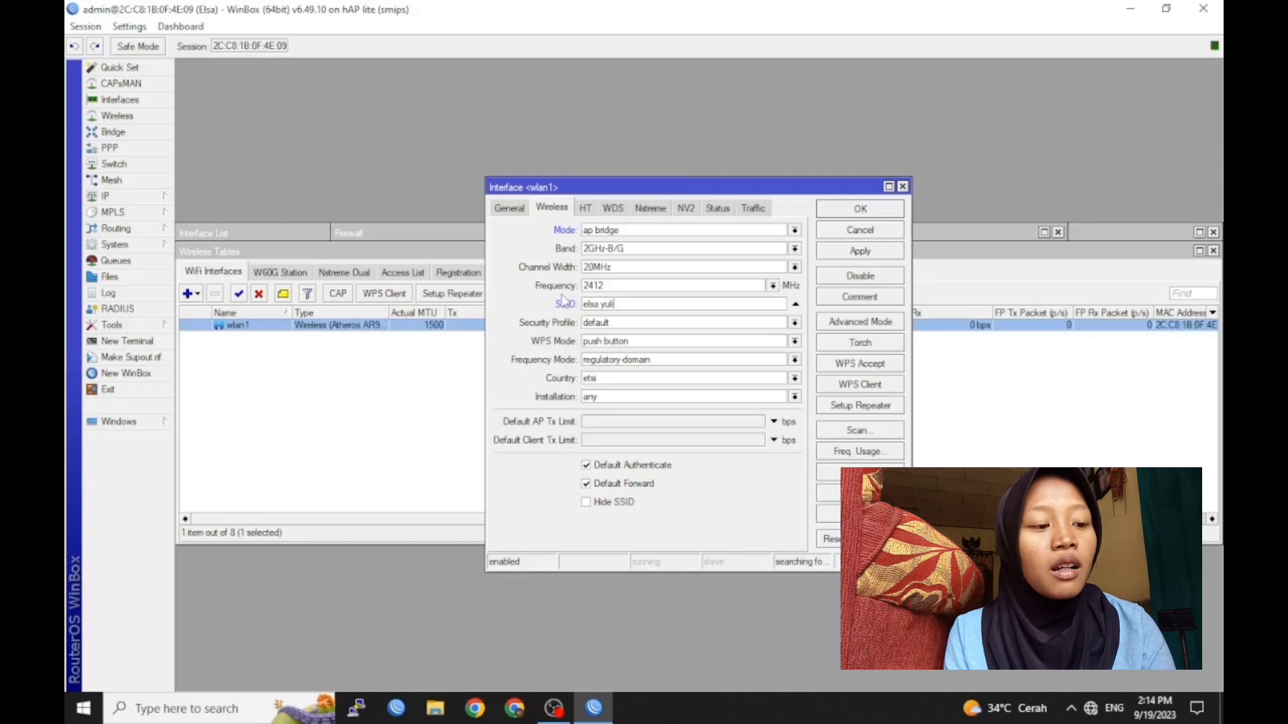
pyautogui.write('elsa yulianti')
pyautogui.click(617, 323)
pyautogui.click(622, 337)
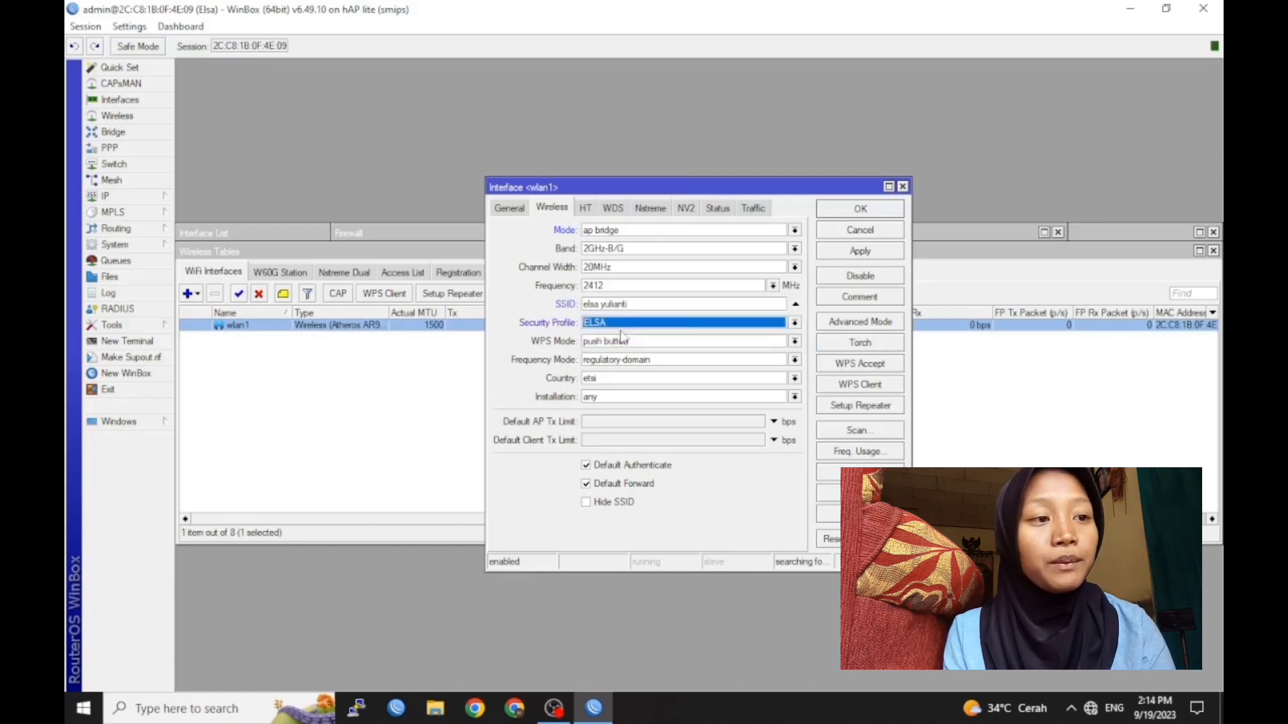
pyautogui.click(860, 208)
pyautogui.click(112, 196)
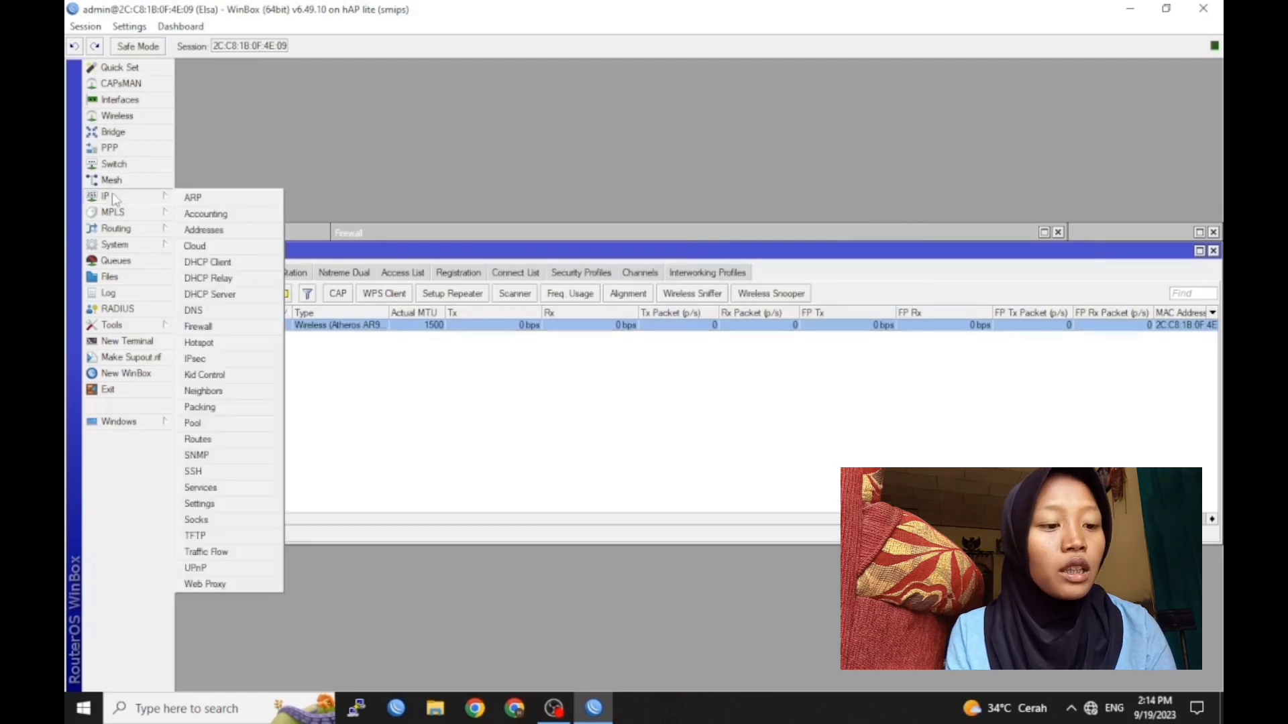
# Start Hotspot Setup on wlan1 and accept its local network address
pyautogui.click(199, 343)
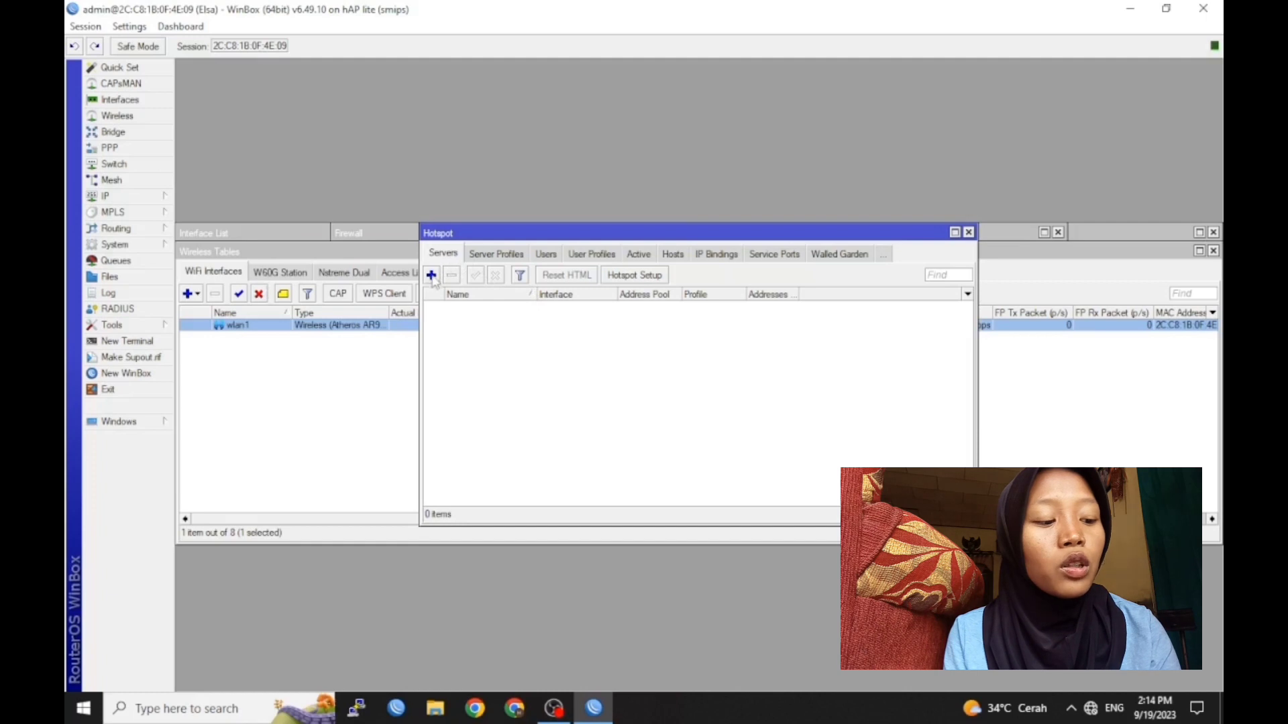
pyautogui.click(633, 275)
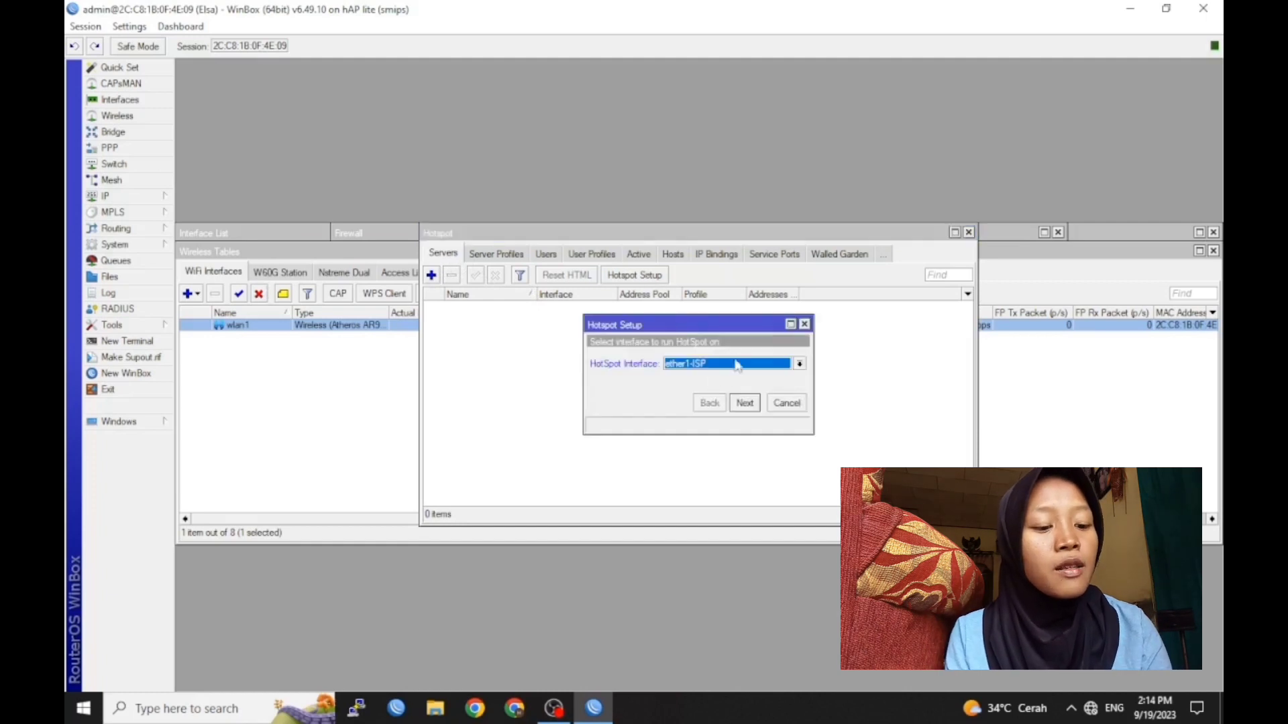
pyautogui.click(737, 364)
pyautogui.click(699, 450)
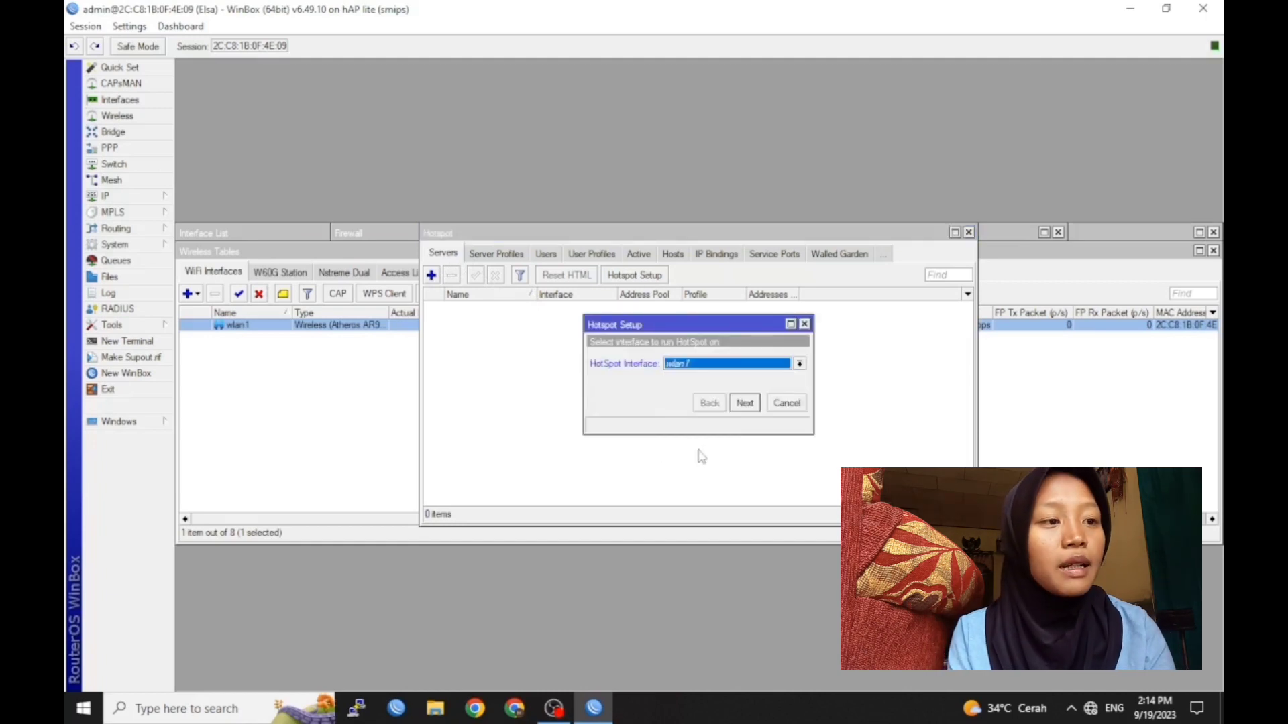
pyautogui.click(744, 403)
pyautogui.click(744, 403)
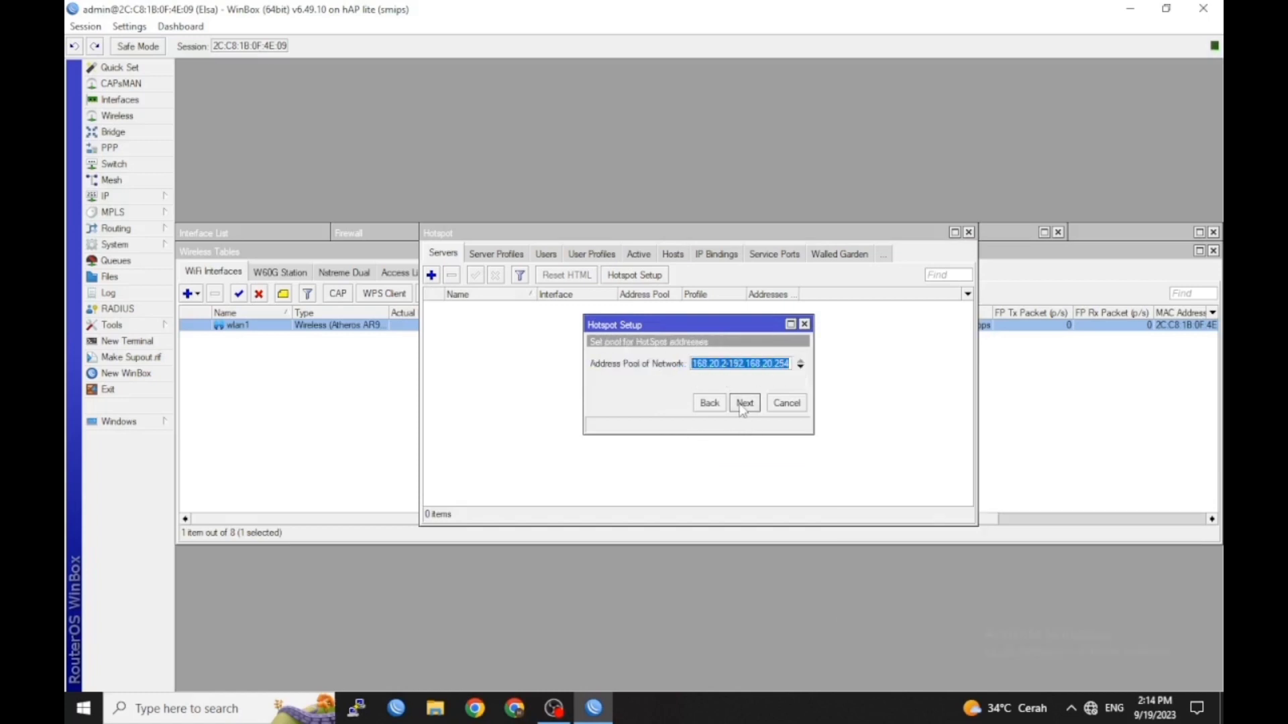
# Change the hotspot address pool so it starts at host .40
pyautogui.click(730, 363)
pyautogui.press('BackSpace')
pyautogui.write('40')
pyautogui.press('End')
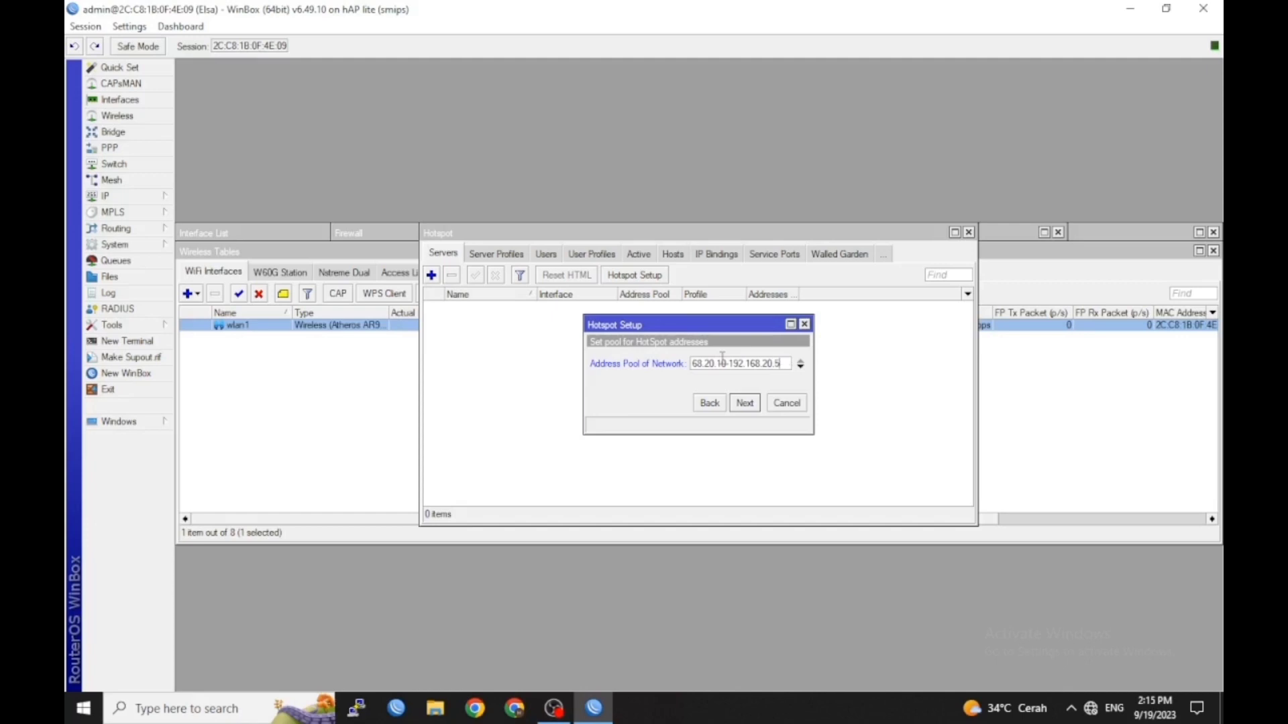
pyautogui.click(743, 404)
# Skip certificate and SMTP, keep DNS 8.8.8.8, set a custom DNS name and finish
pyautogui.click(746, 405)
pyautogui.click(748, 407)
pyautogui.click(746, 403)
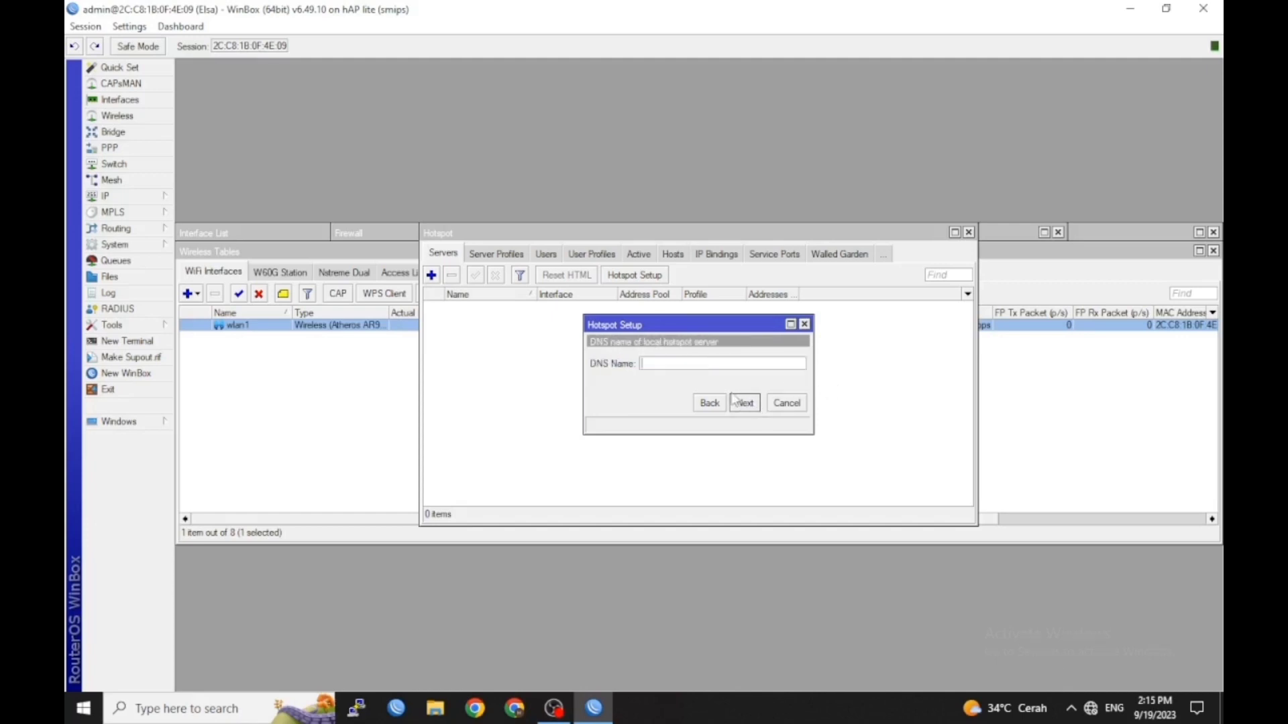
pyautogui.write('elsa')
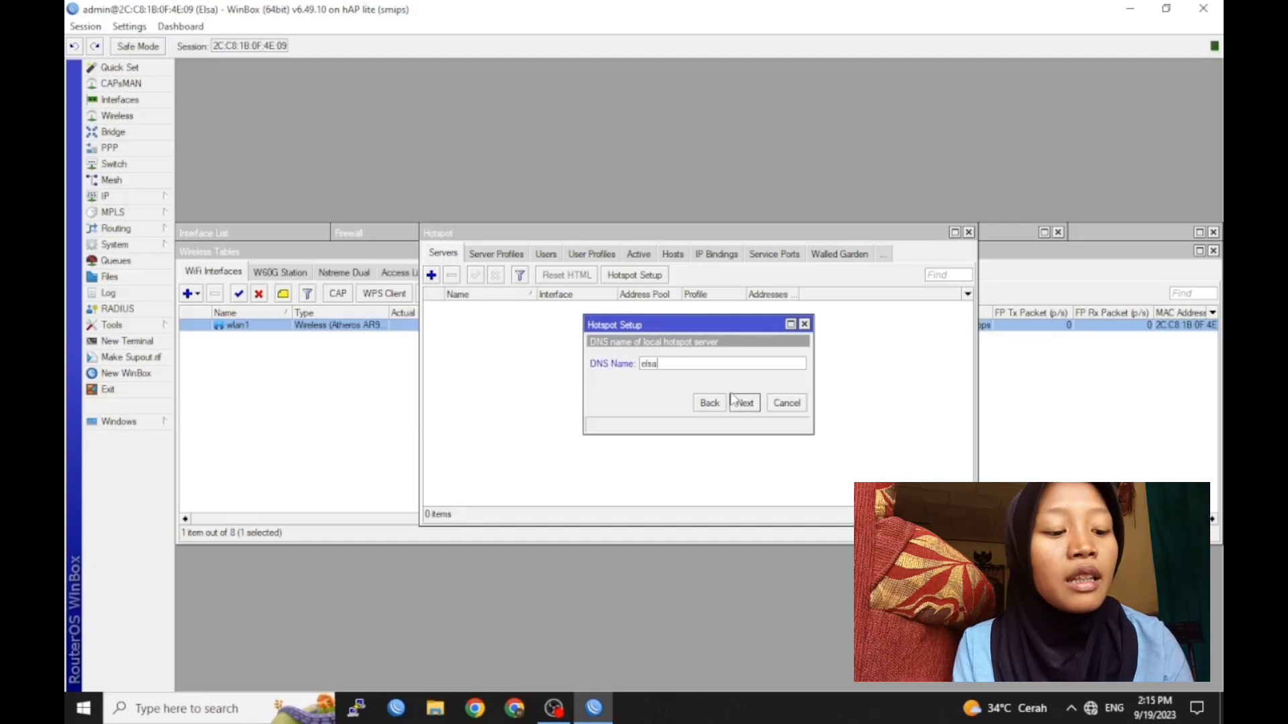
pyautogui.write('yulianti.com')
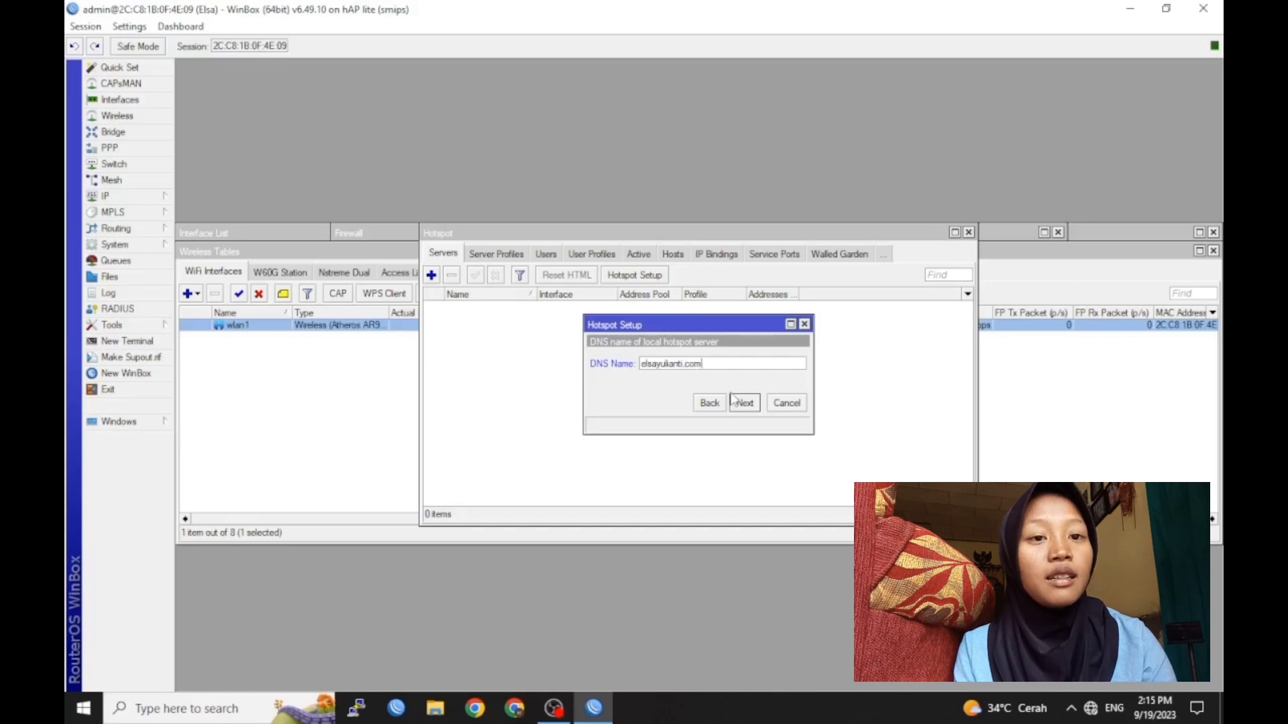
pyautogui.click(740, 403)
pyautogui.click(739, 403)
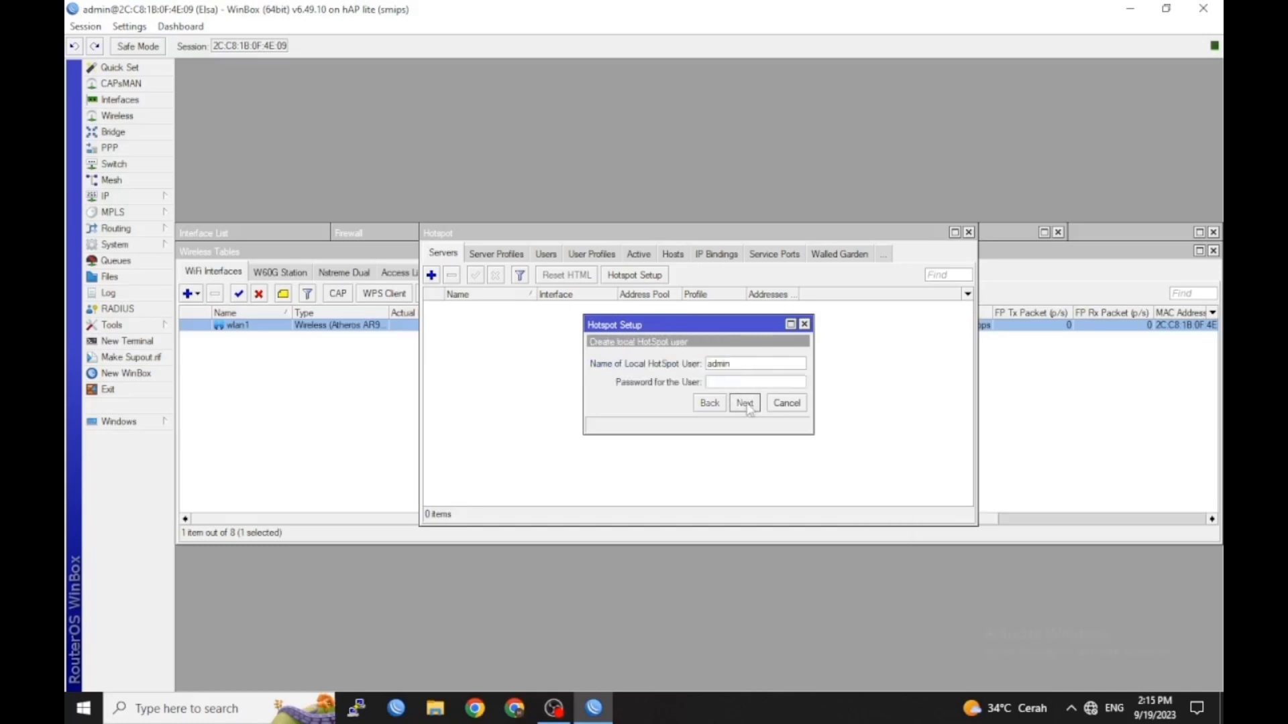
pyautogui.click(698, 367)
pyautogui.click(603, 256)
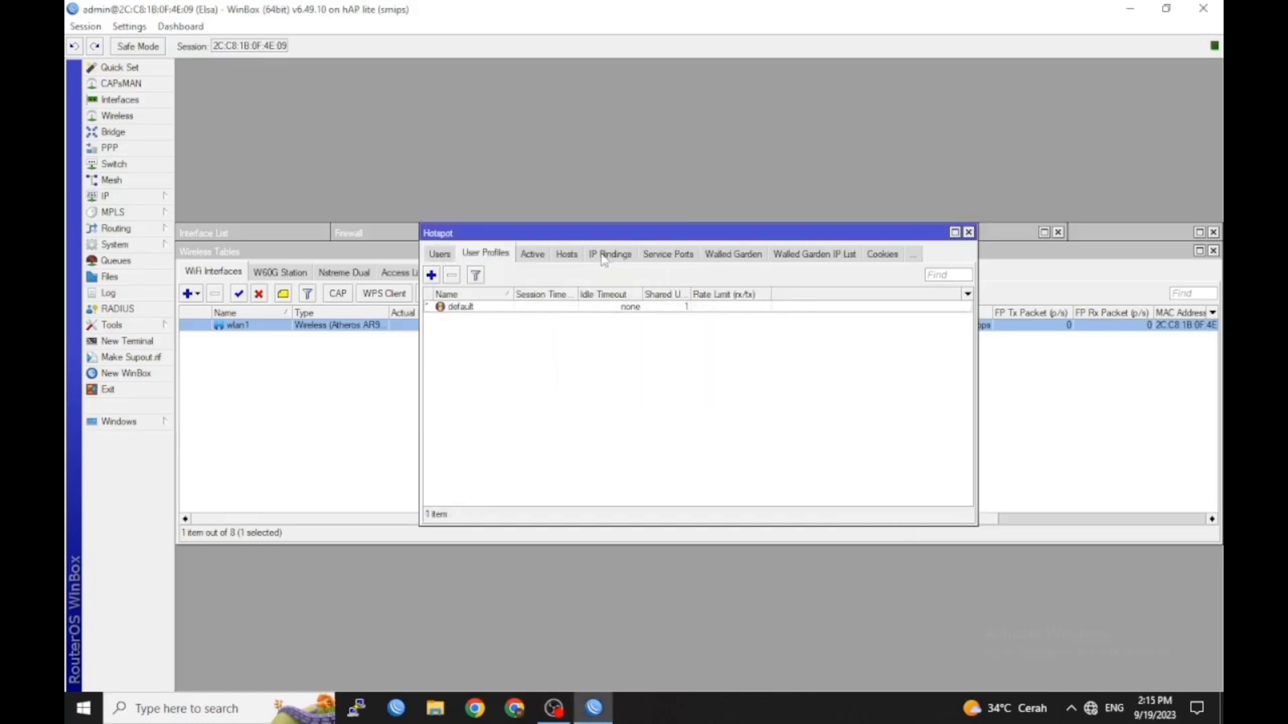
# Add a hotspot user profile kepsek with a 512k rate limit
pyautogui.click(432, 276)
pyautogui.write('kepsek')
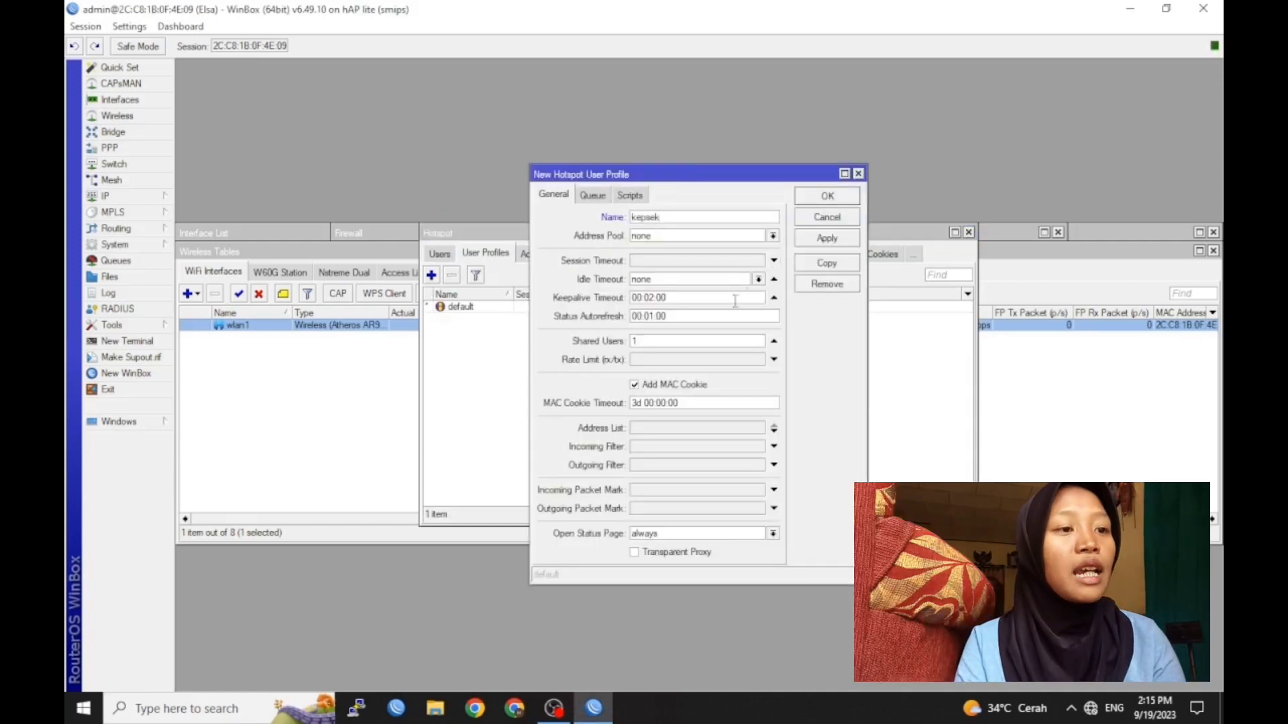
pyautogui.click(693, 365)
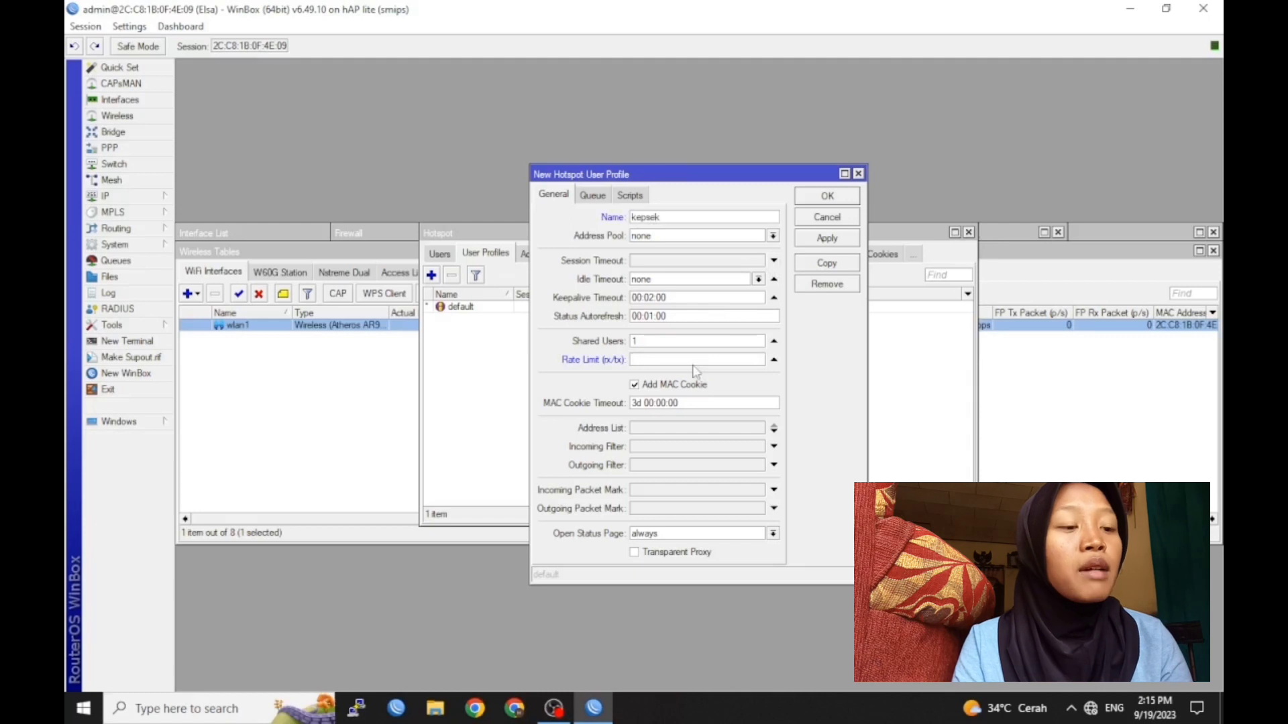
pyautogui.click(841, 194)
# Add a hotspot user profile guru with a 256k rate limit
pyautogui.click(432, 276)
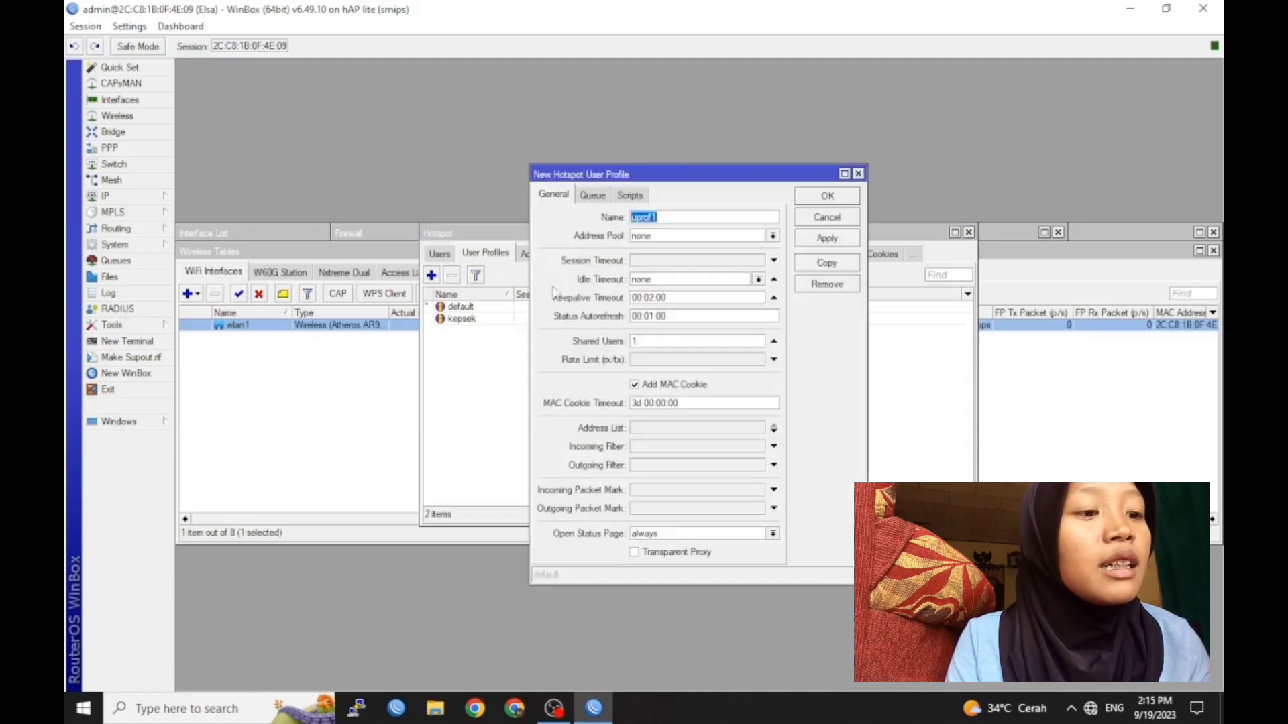
pyautogui.write('guru')
pyautogui.click(697, 362)
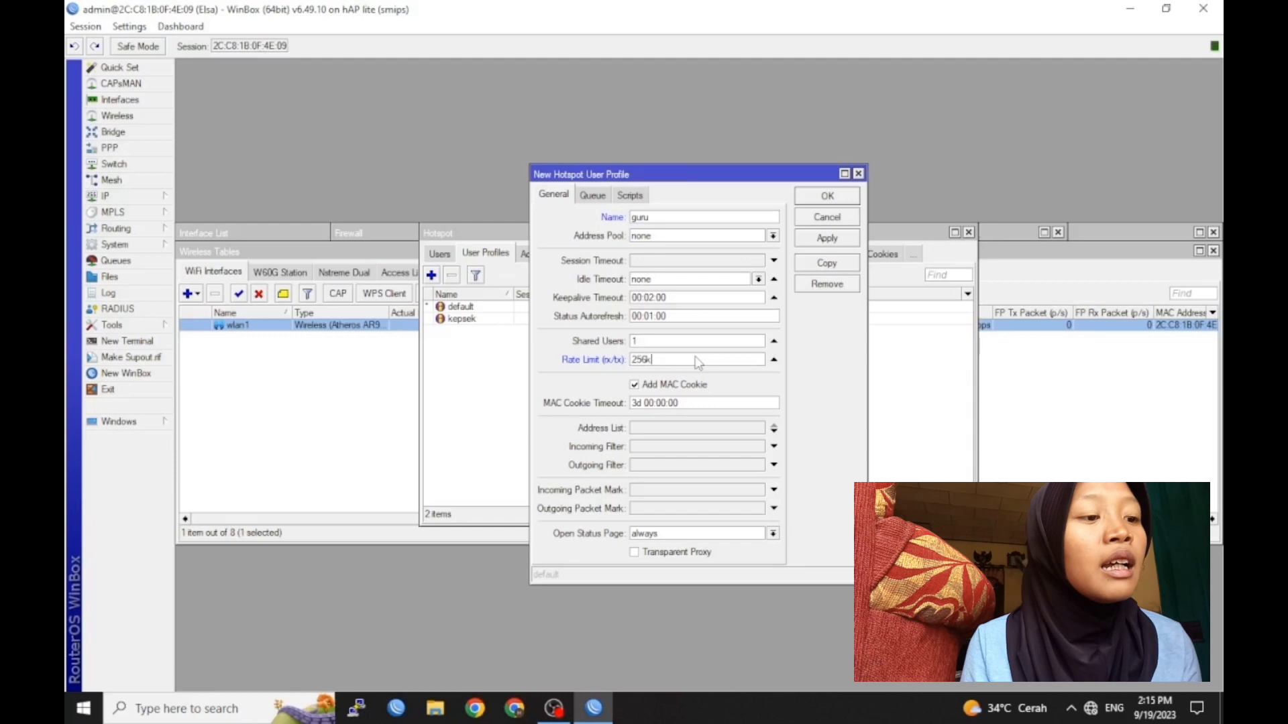
pyautogui.click(828, 197)
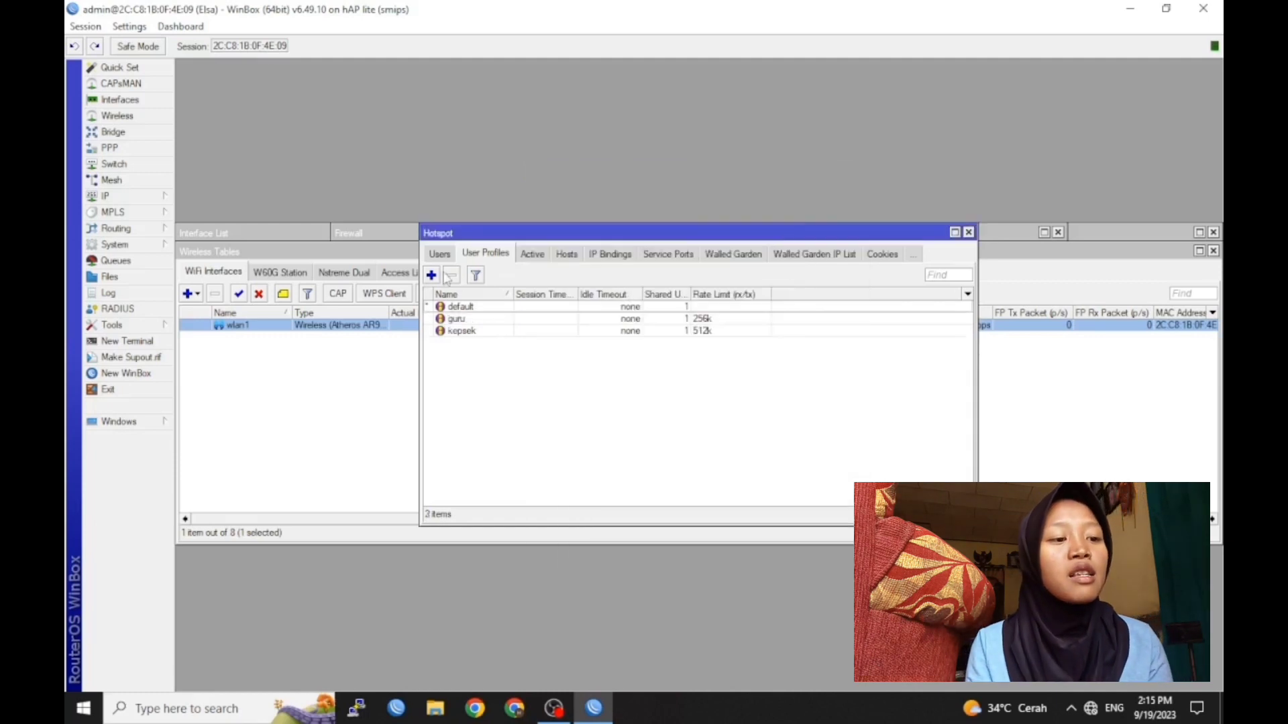
# Add a hotspot user profile siswa with a 128k rate limit
pyautogui.click(431, 276)
pyautogui.write('siswa')
pyautogui.click(645, 362)
pyautogui.write('128k')
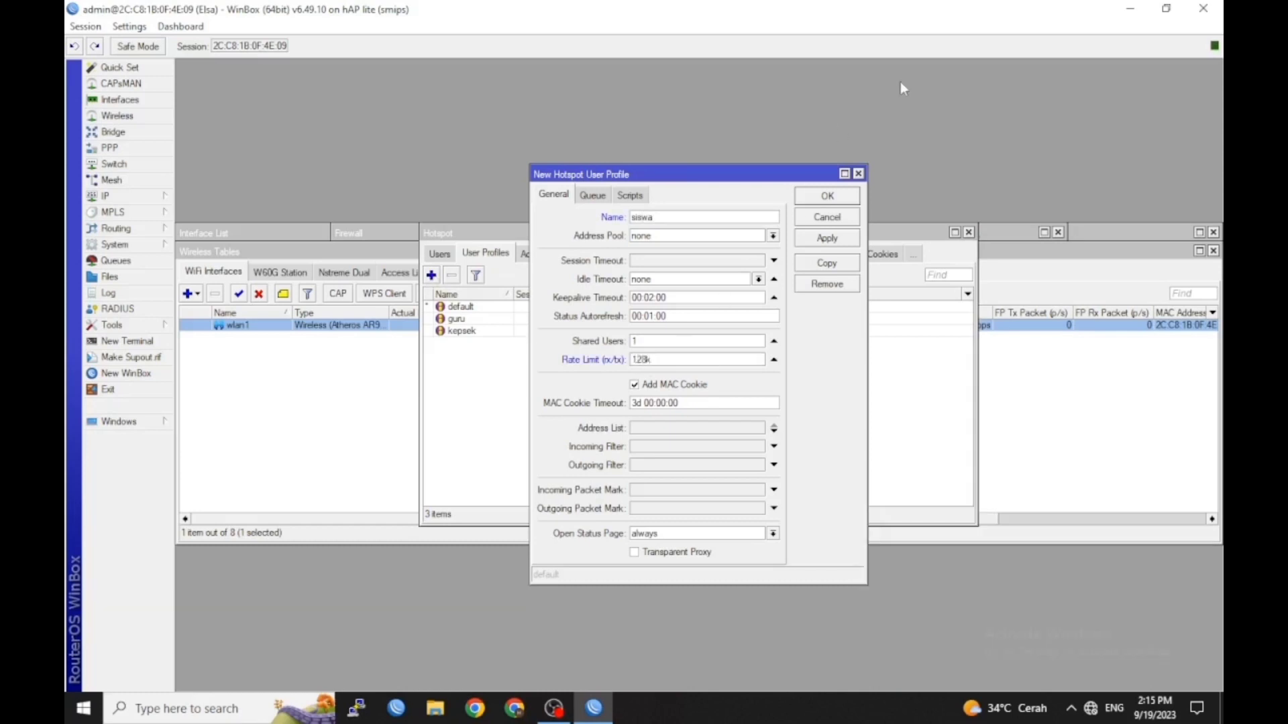
pyautogui.click(838, 199)
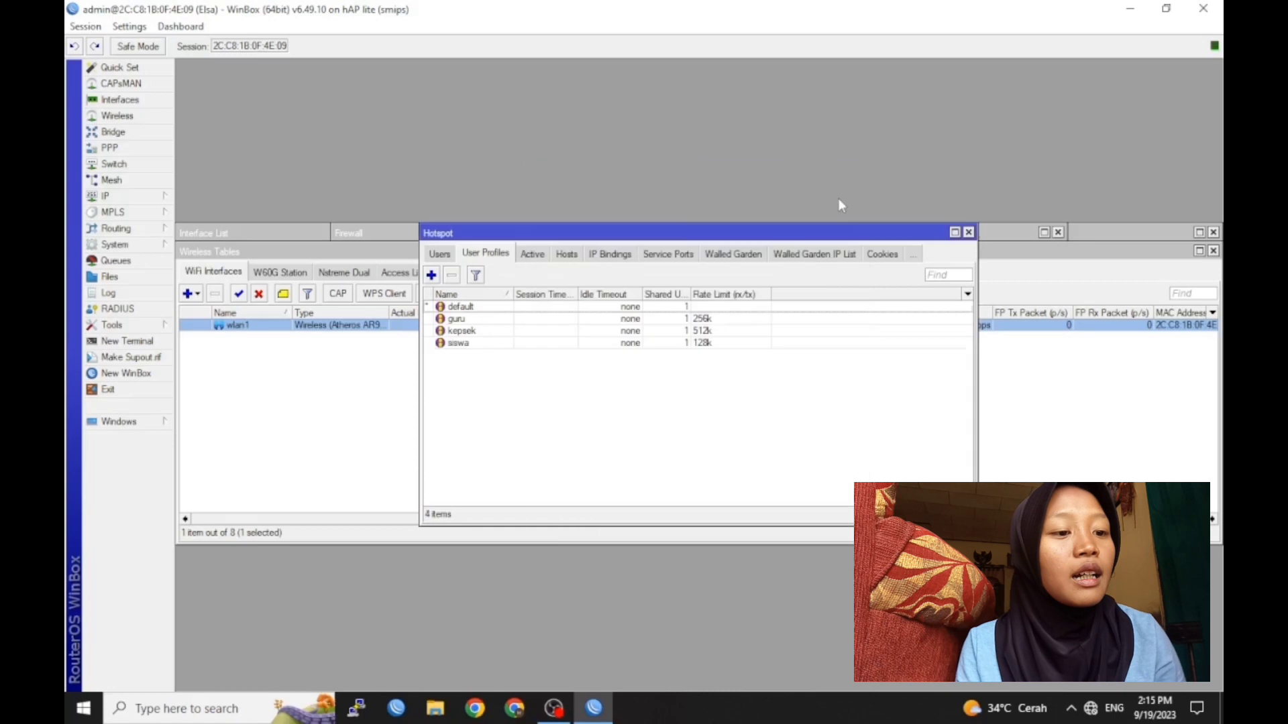
# Create hotspot user kepsek with a password on the kepsek profile
pyautogui.click(439, 253)
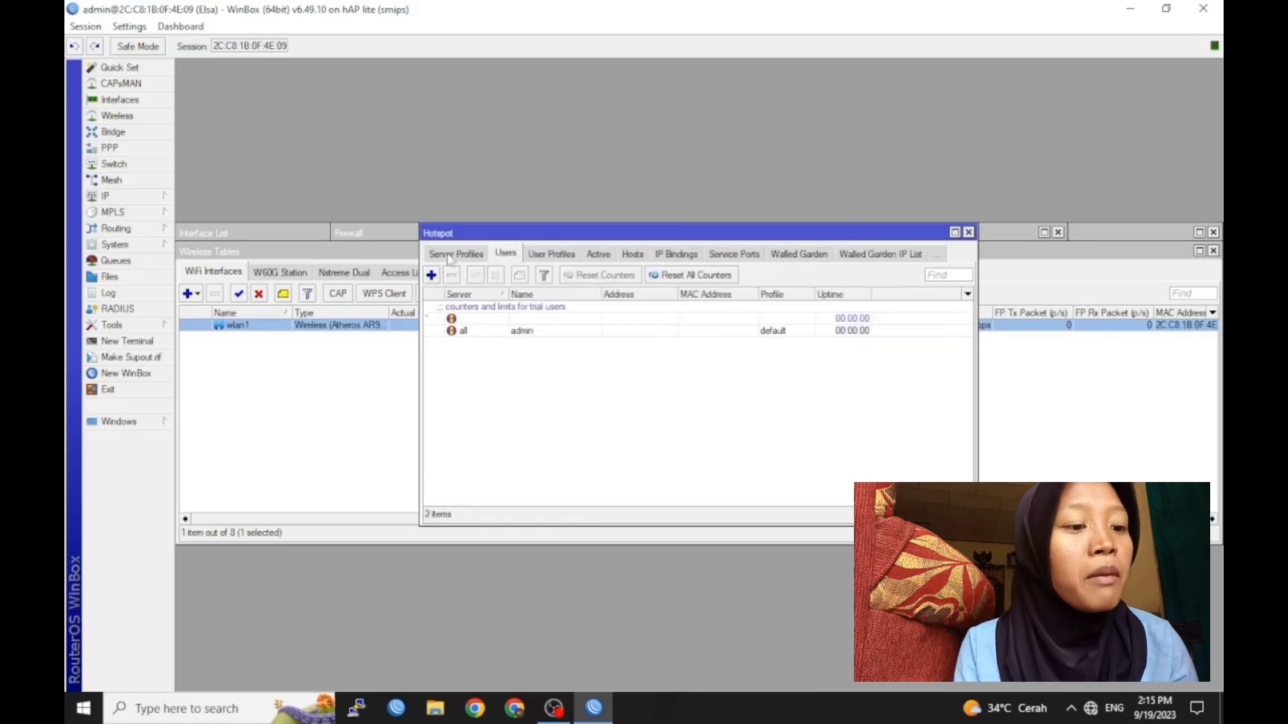
pyautogui.click(431, 275)
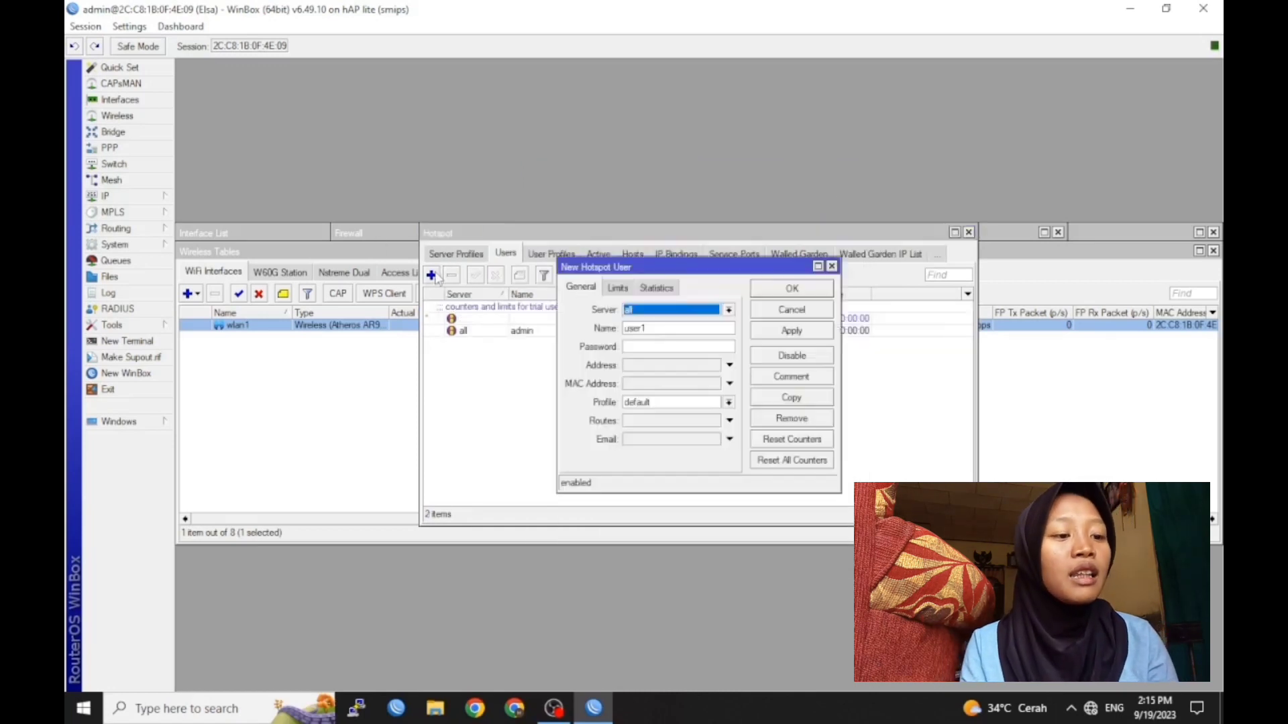
pyautogui.click(653, 324)
pyautogui.press('BackSpace')
pyautogui.press('BackSpace')
pyautogui.press('BackSpace')
pyautogui.press('BackSpace')
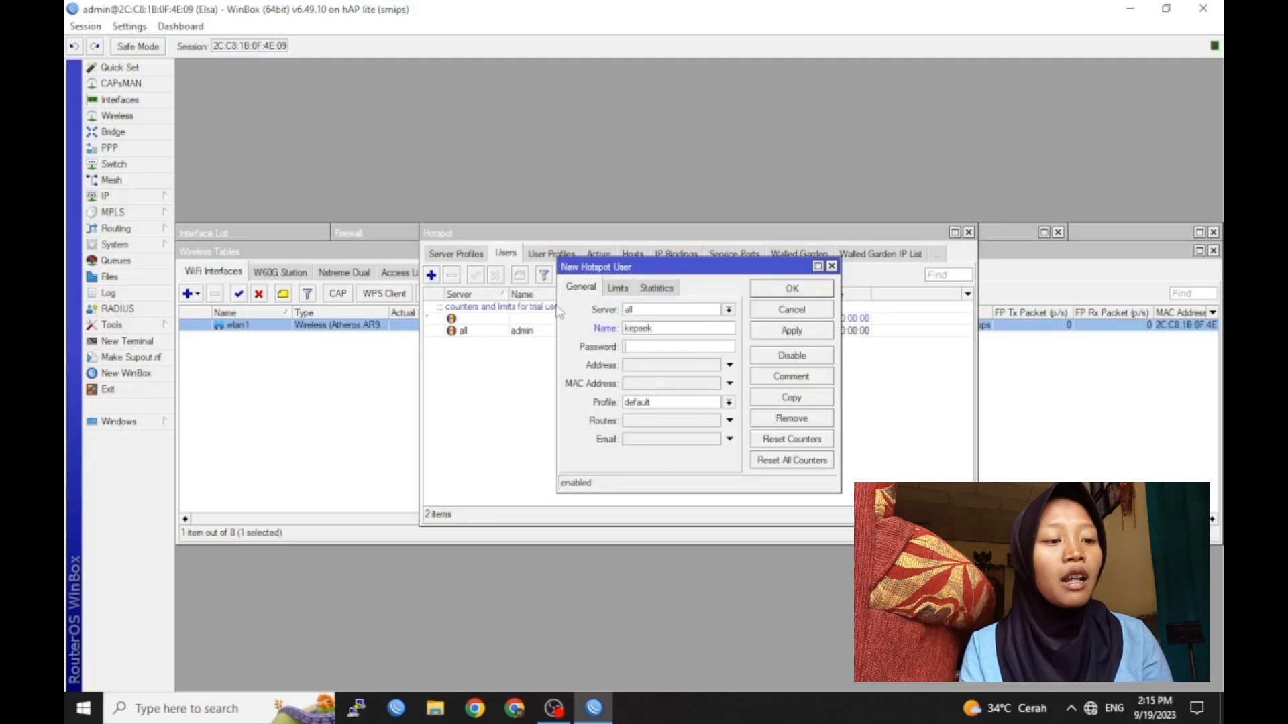
pyautogui.click(727, 403)
pyautogui.click(700, 439)
pyautogui.click(791, 288)
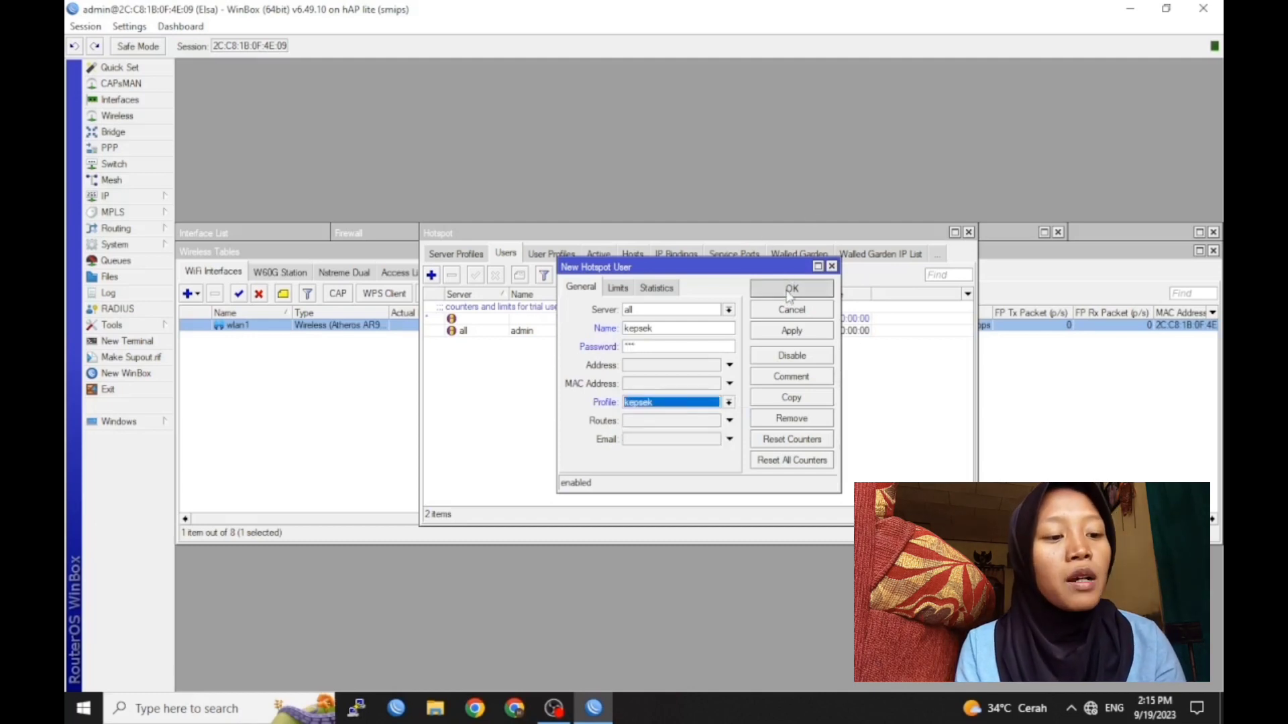
# Create hotspot user guru with a password on the guru profile
pyautogui.click(431, 275)
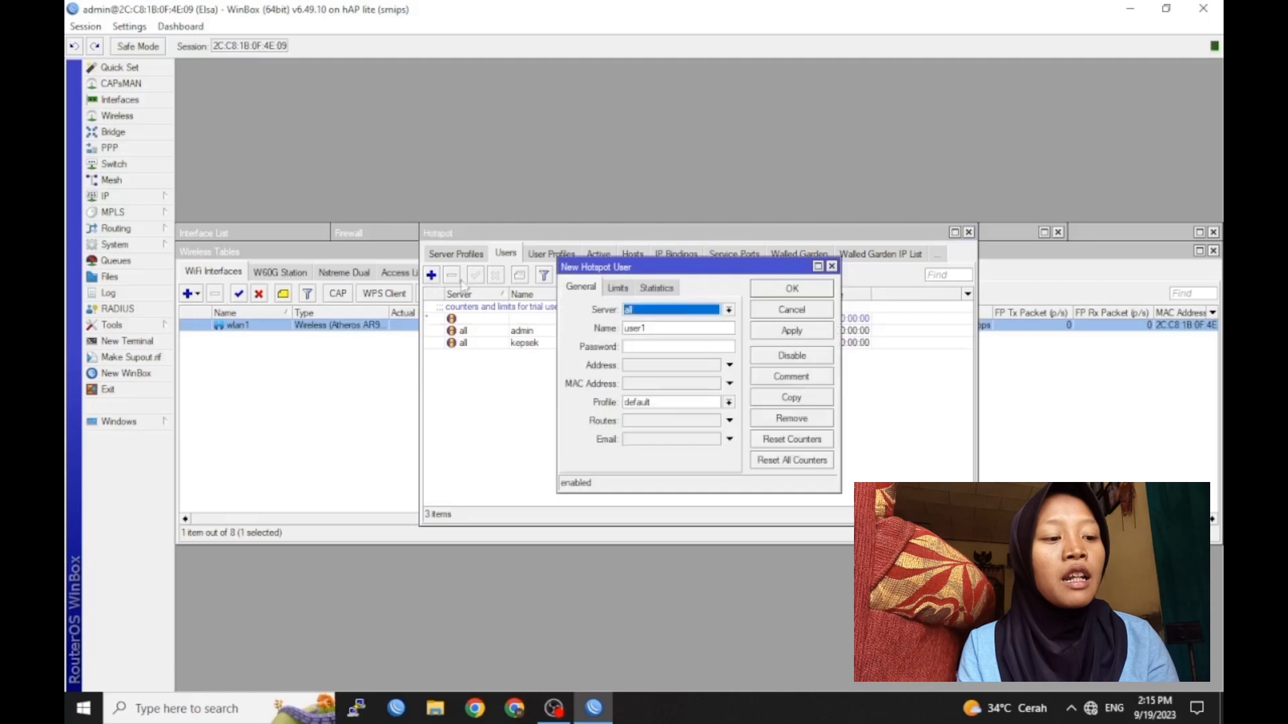
pyautogui.click(694, 332)
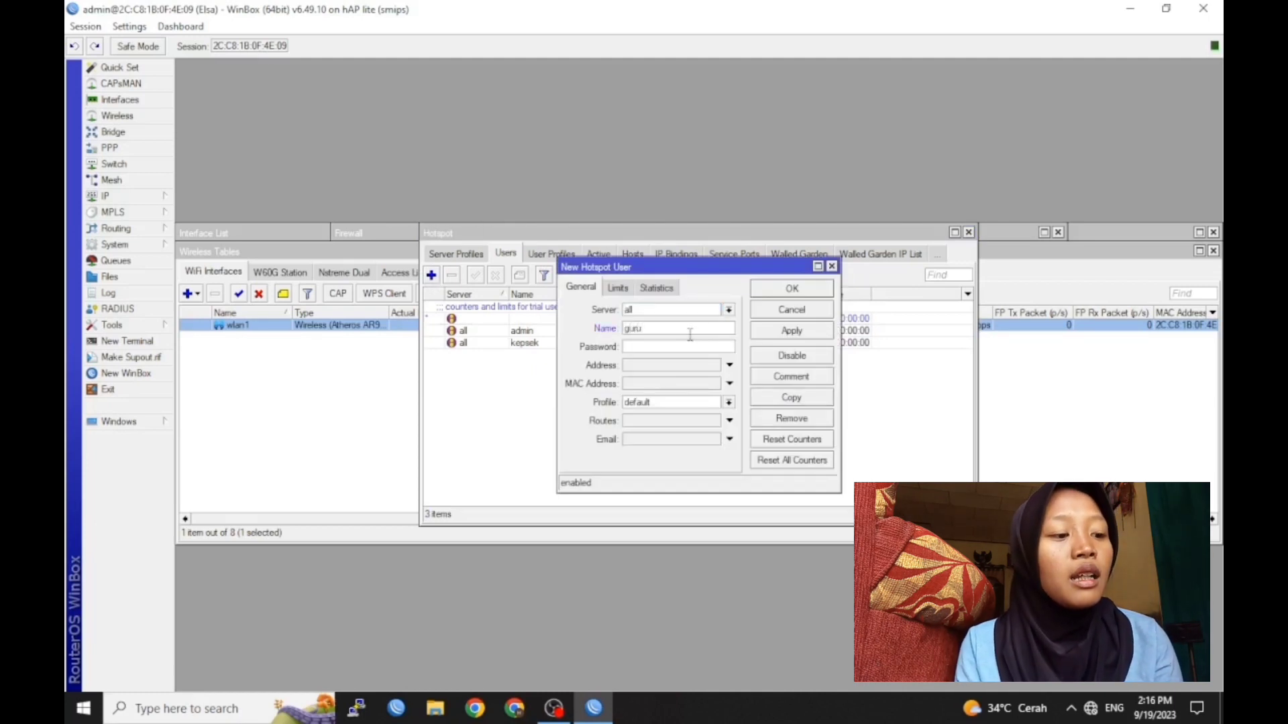
pyautogui.write('**')
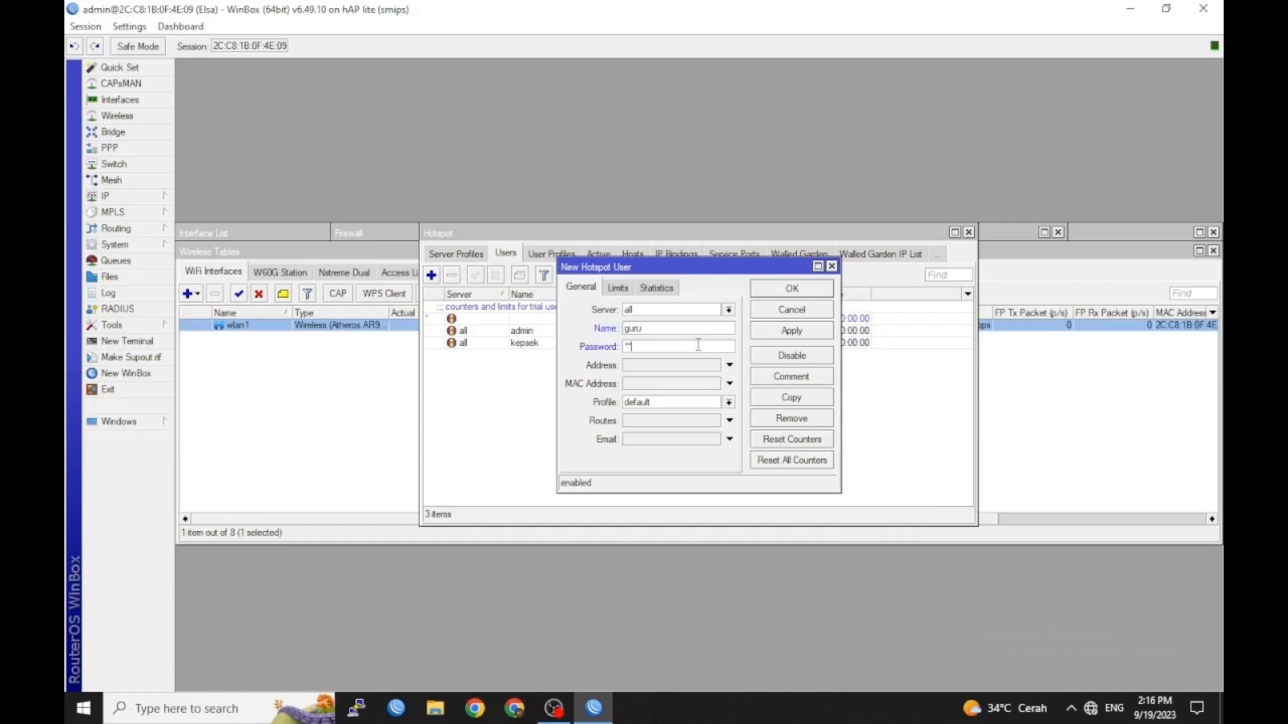
pyautogui.click(670, 402)
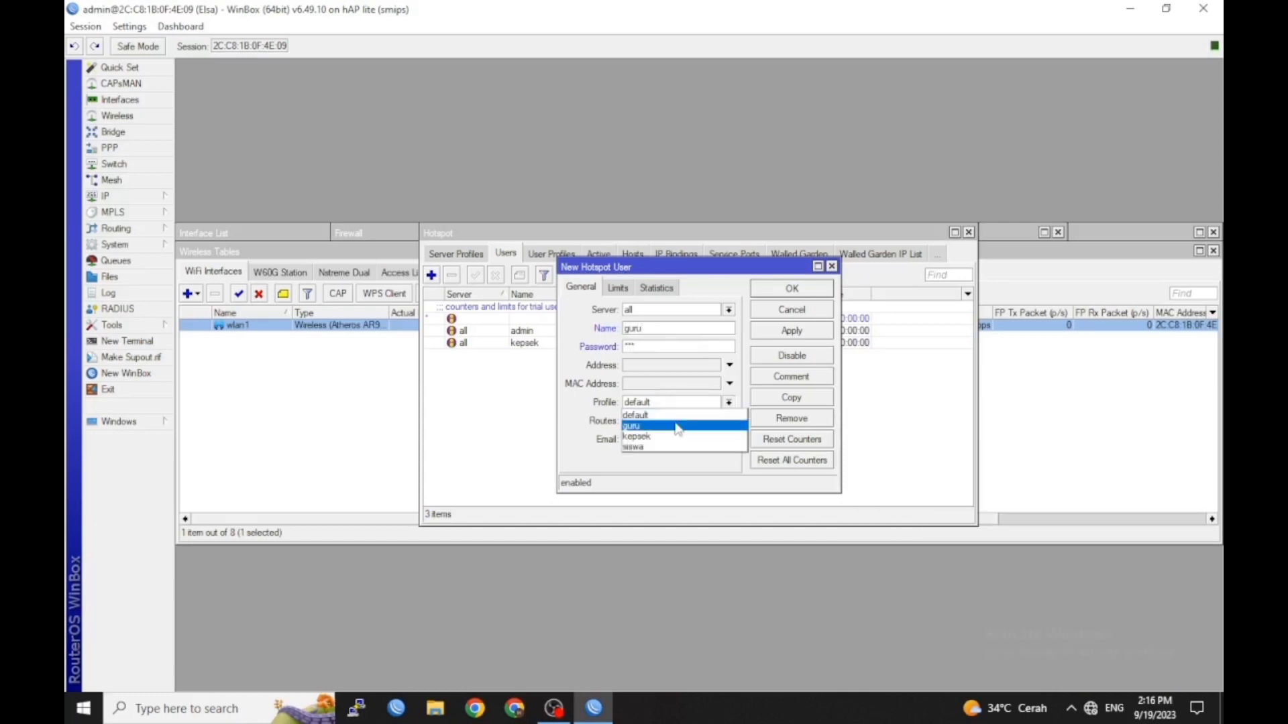
pyautogui.click(671, 419)
pyautogui.click(785, 288)
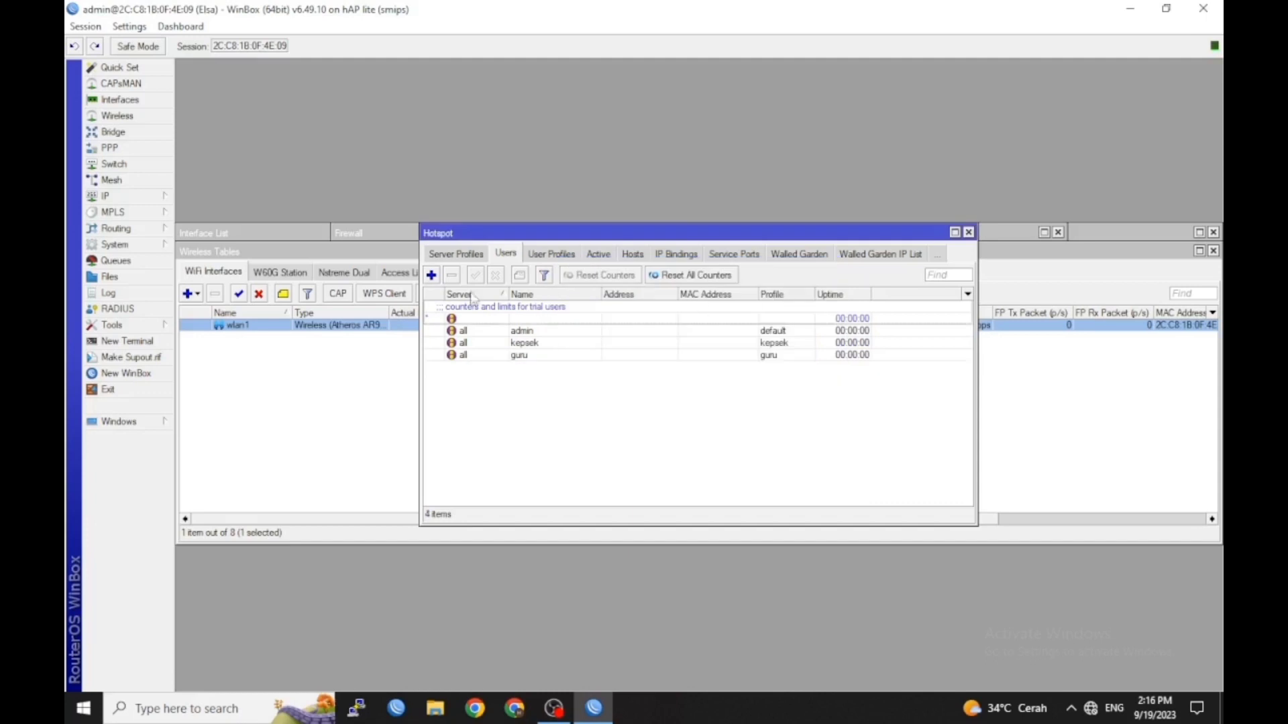
# Create hotspot user siswa with a password on the siswa profile
pyautogui.click(431, 275)
pyautogui.click(663, 328)
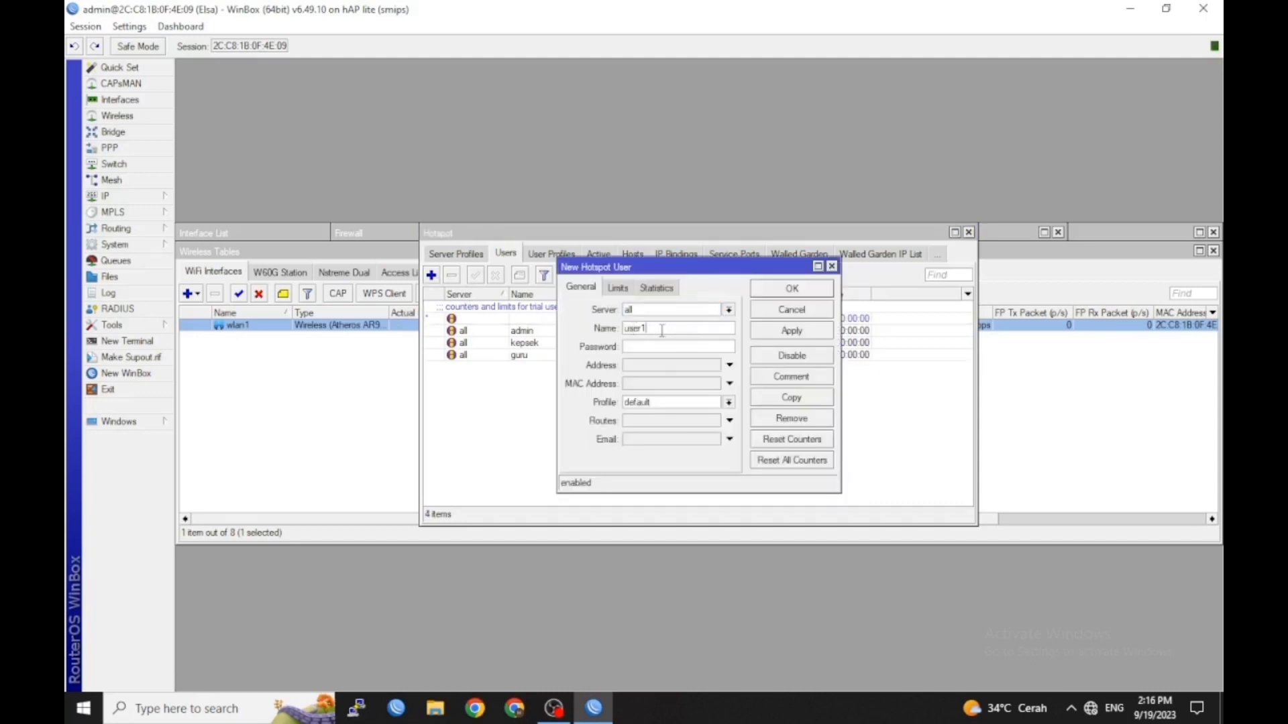
pyautogui.write('siswa')
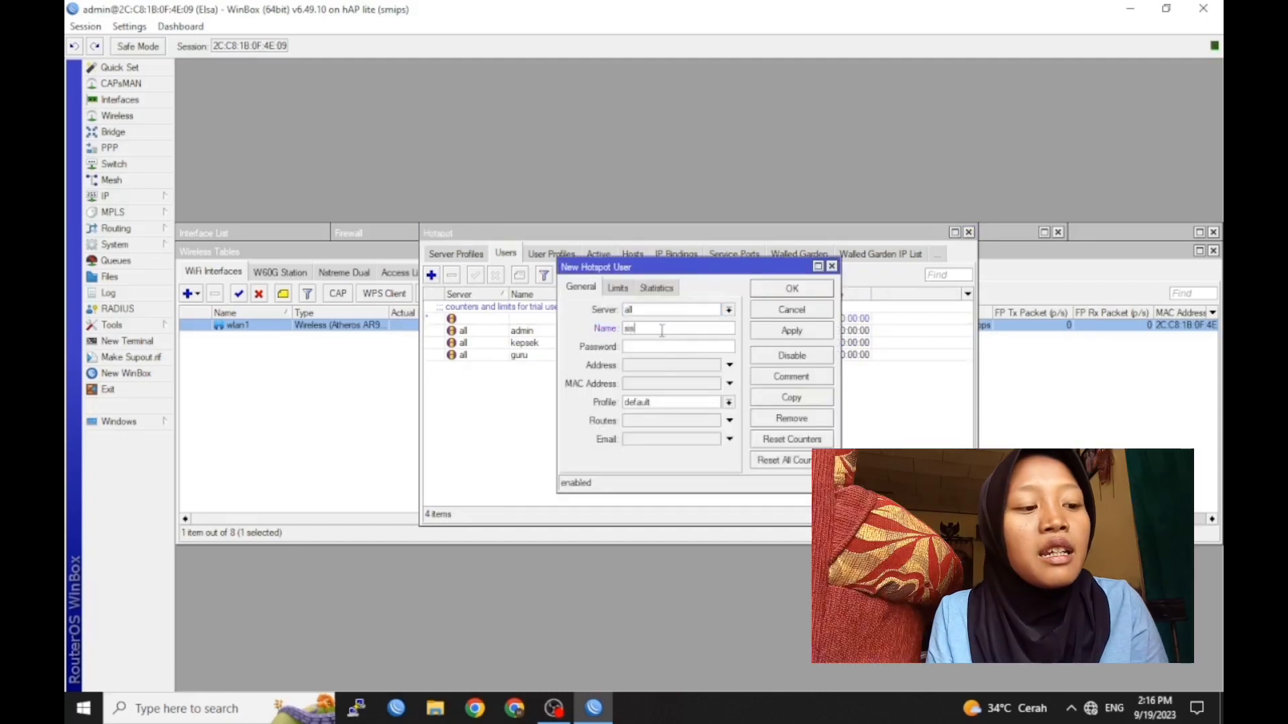
pyautogui.press('Tab')
pyautogui.write('123')
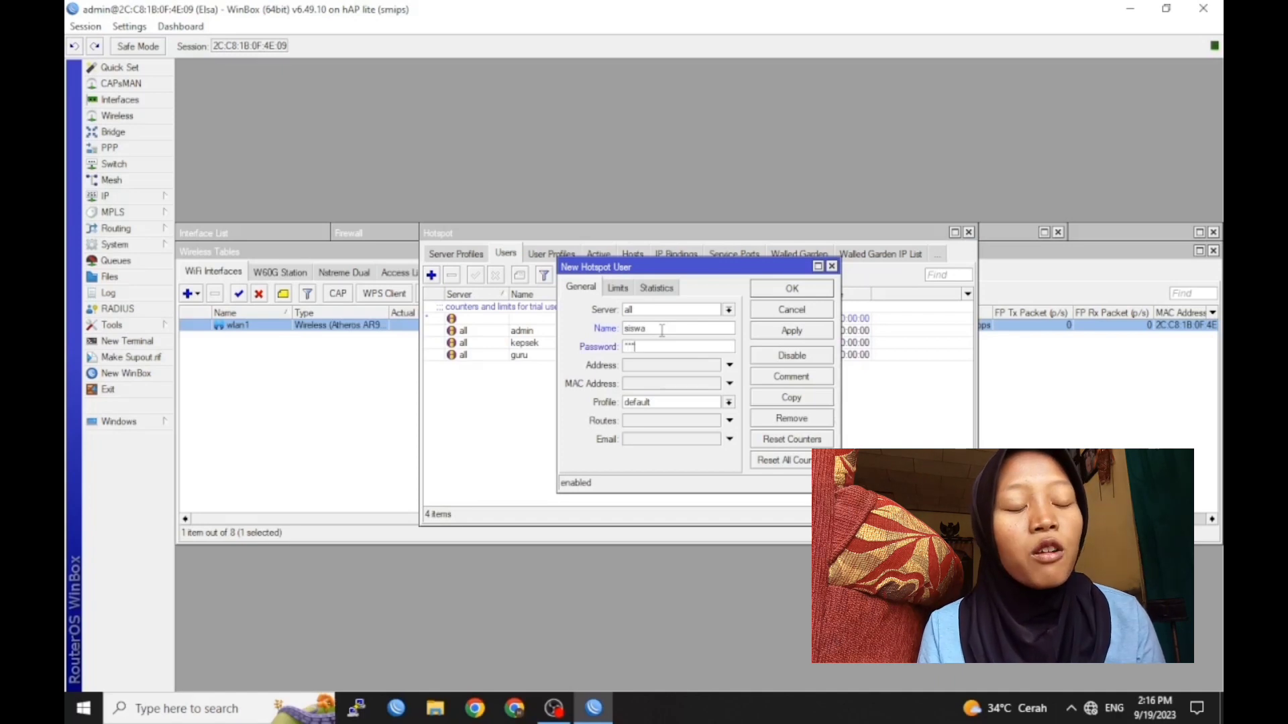
pyautogui.click(684, 402)
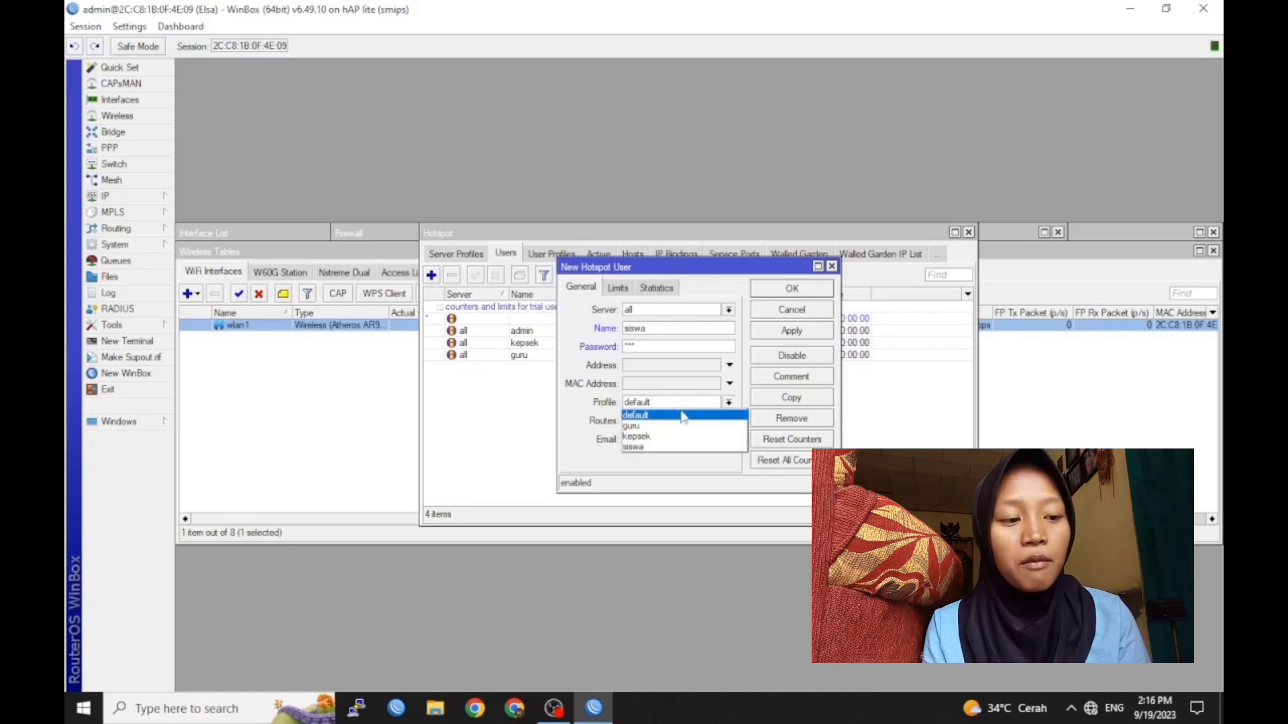
pyautogui.click(670, 446)
pyautogui.click(793, 288)
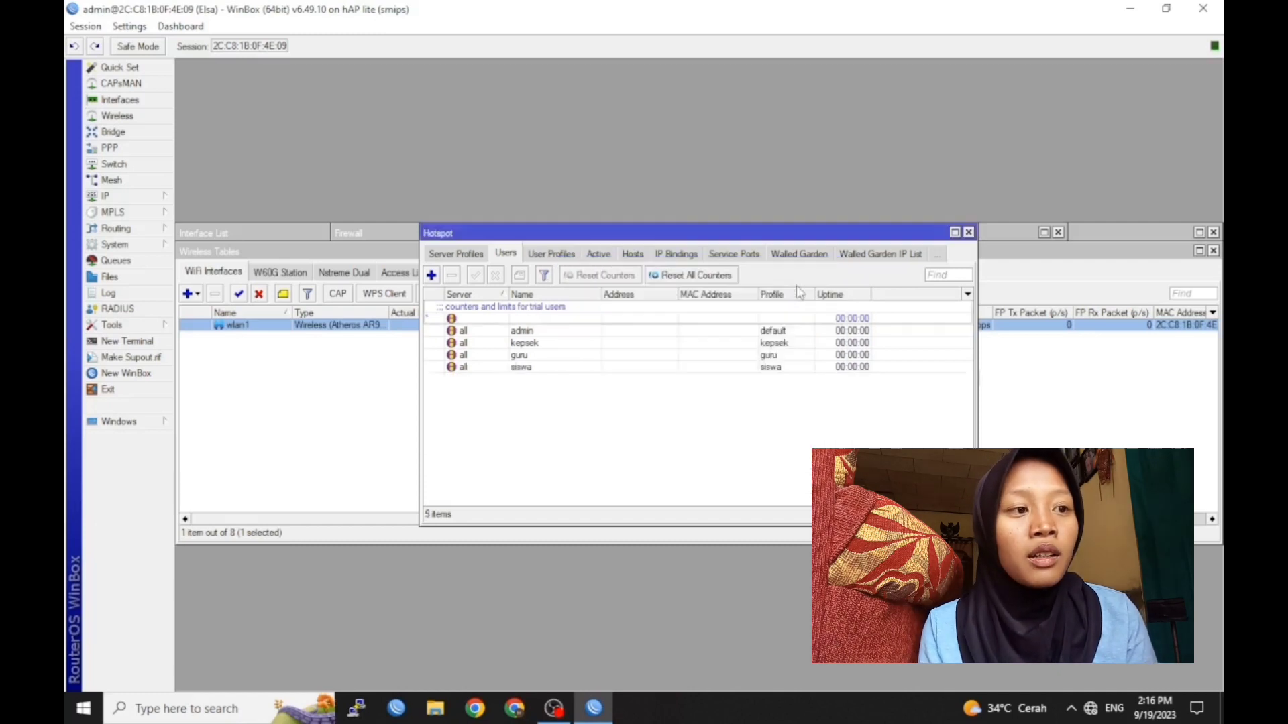
pyautogui.click(140, 275)
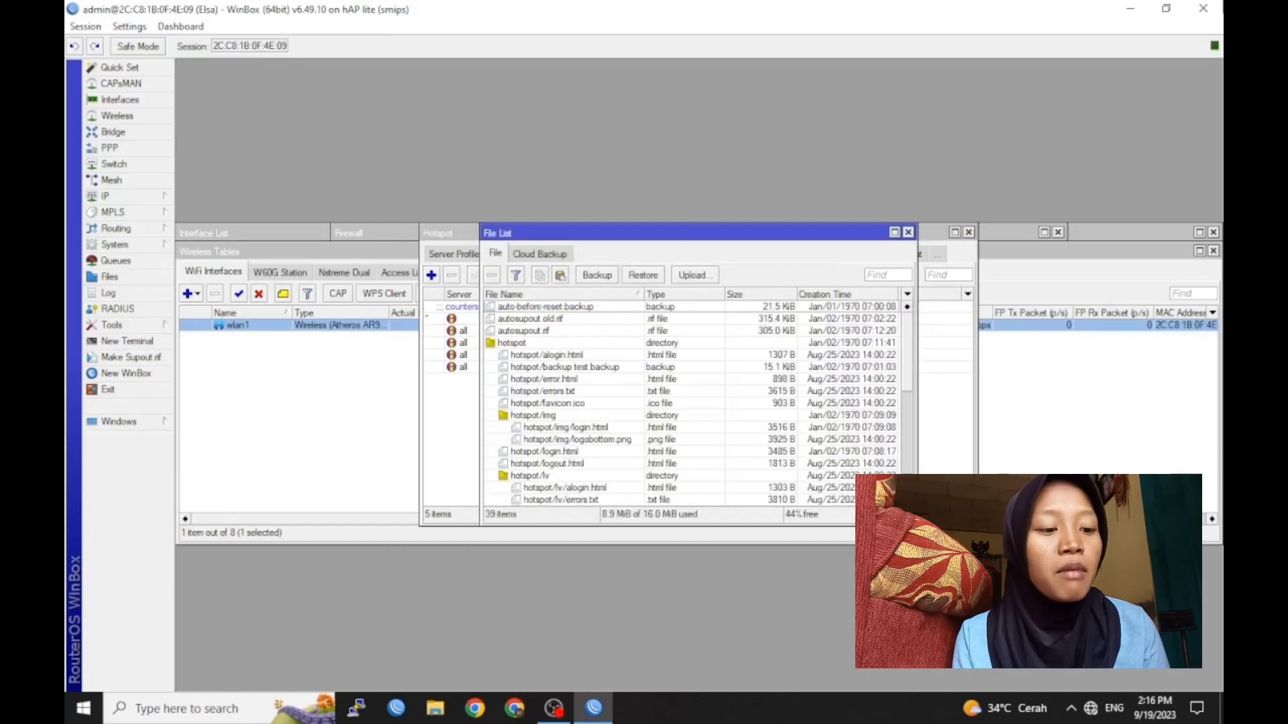
# Drag hotspot/login.html from the File List onto the desktop and open that copy in Notepad
pyautogui.click(1165, 9)
pyautogui.moveTo(557, 248); pyautogui.dragTo(257, 85)
pyautogui.moveTo(285, 318); pyautogui.dragTo(972, 247)
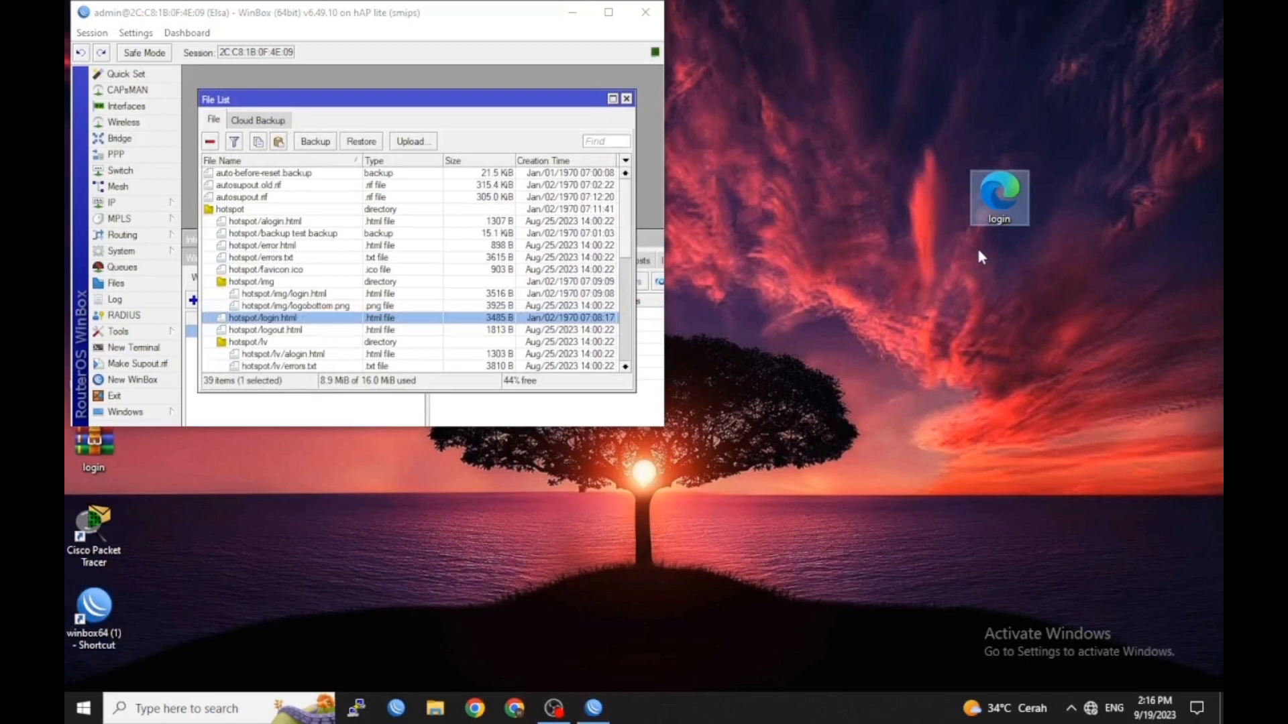
pyautogui.rightClick(991, 199)
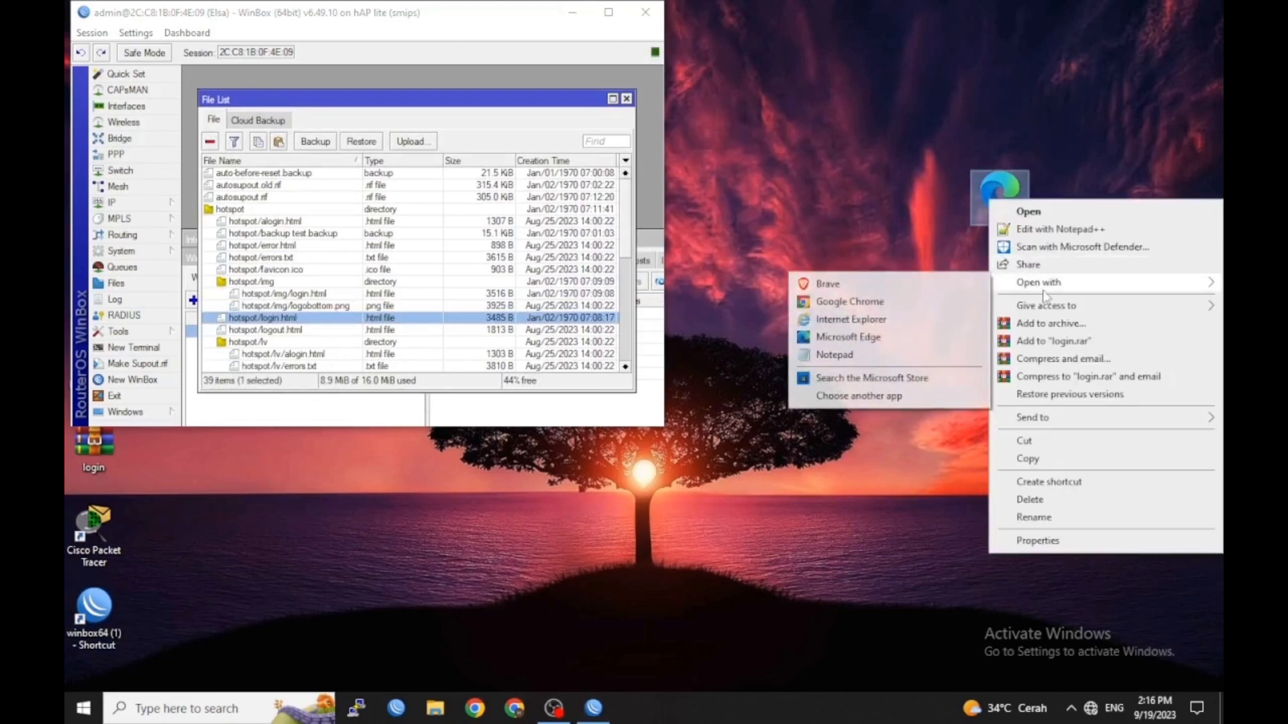
pyautogui.click(868, 354)
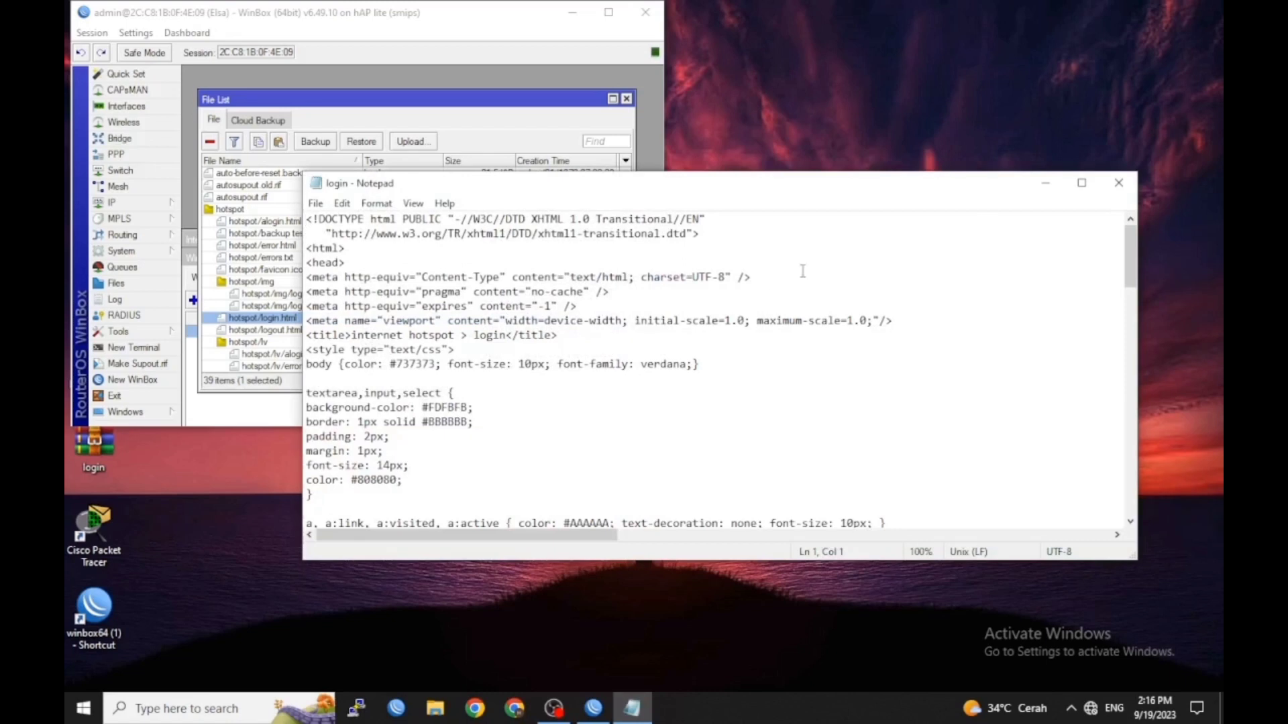
# In the SELAMAT DATANG notice, replace the name after 'BY :' with the presenter's name
pyautogui.click(1081, 182)
pyautogui.scroll(-7, 316, 299)
pyautogui.scroll(-7, 316, 299)
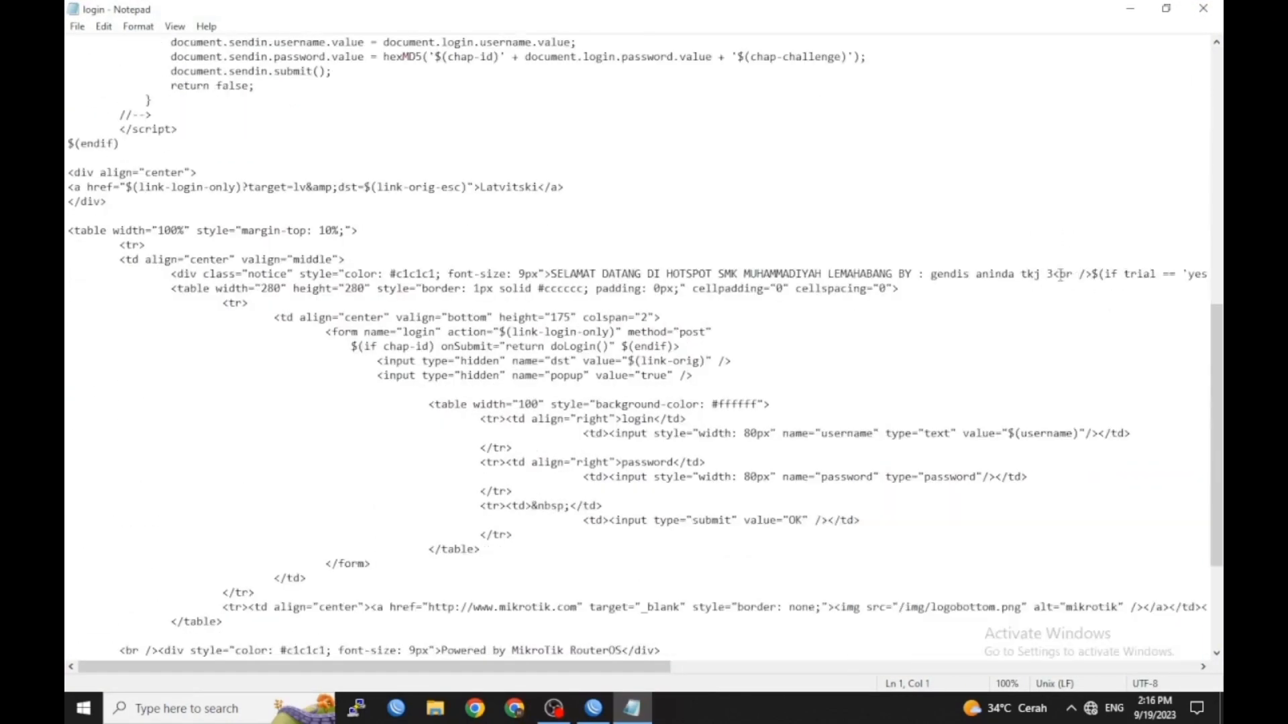
pyautogui.click(1053, 275)
pyautogui.press('BackSpace')
pyautogui.press('BackSpace')
pyautogui.press('BackSpace')
pyautogui.press('BackSpace')
pyautogui.press('BackSpace')
pyautogui.press('BackSpace')
pyautogui.press('BackSpace')
pyautogui.press('BackSpace')
pyautogui.press('BackSpace')
pyautogui.press('BackSpace')
pyautogui.press('BackSpace')
pyautogui.press('BackSpace')
pyautogui.press('BackSpace')
pyautogui.press('BackSpace')
pyautogui.press('BackSpace')
pyautogui.press('BackSpace')
pyautogui.press('BackSpace')
pyautogui.press('BackSpace')
pyautogui.press('BackSpace')
pyautogui.write('elsa ')
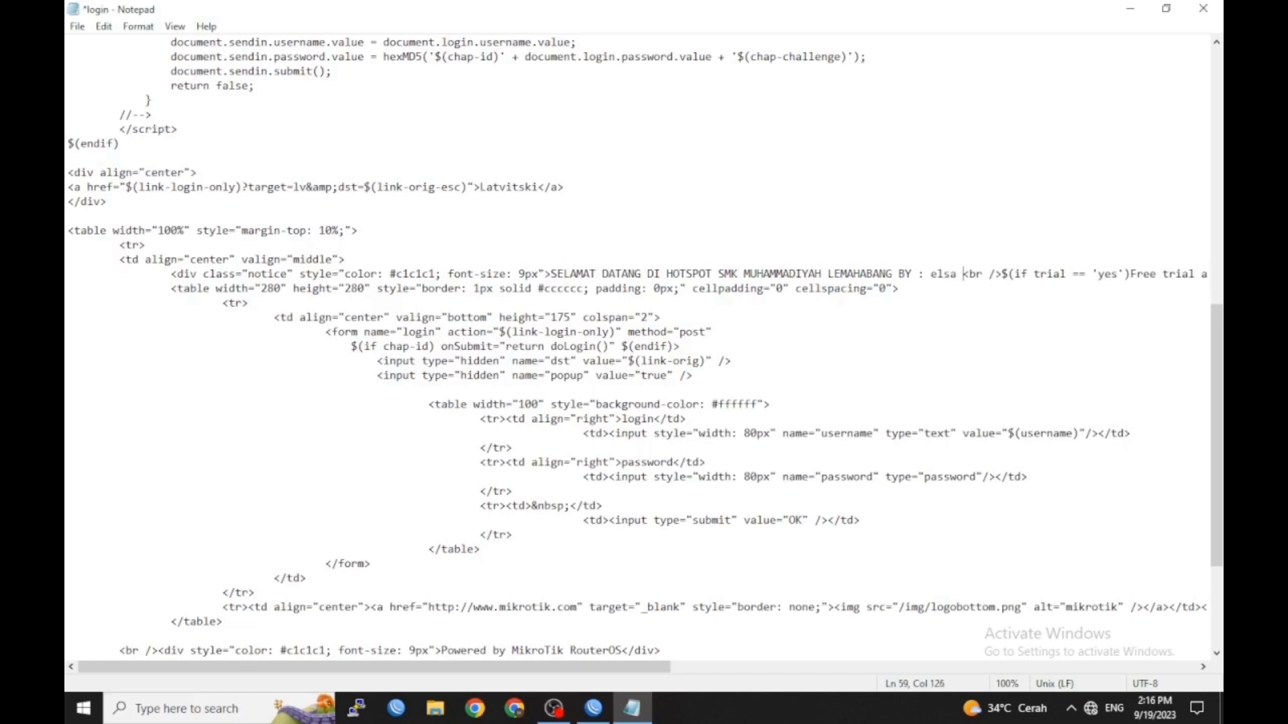
pyautogui.write('yulian')
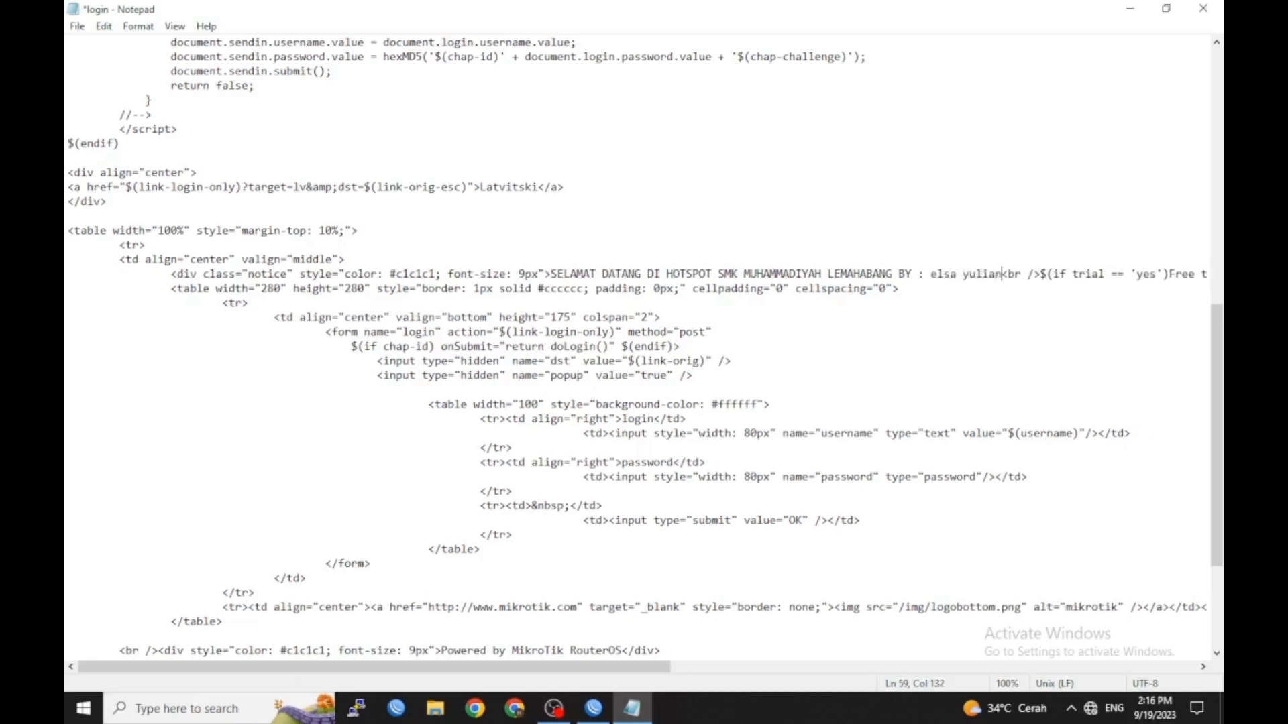
pyautogui.write('ti')
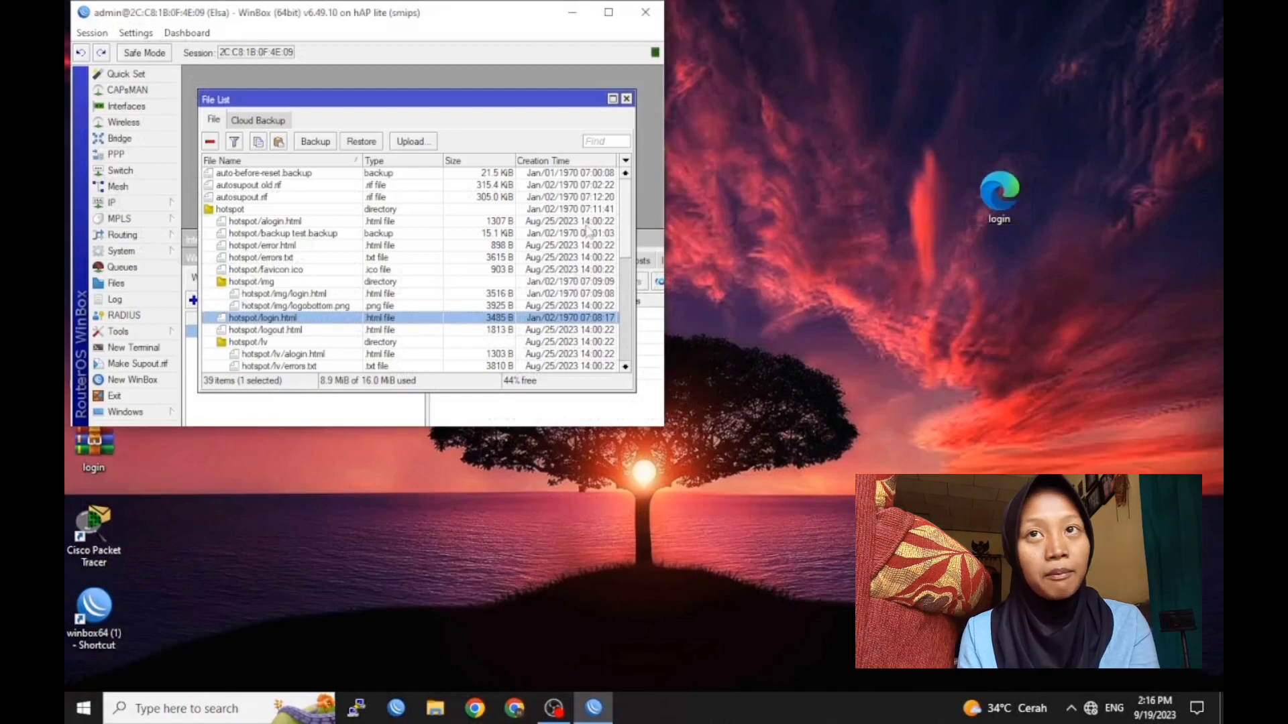
# Overwrite hotspot/login.html on the router with the edited desktop file, then close File List
pyautogui.moveTo(992, 195); pyautogui.dragTo(533, 319)
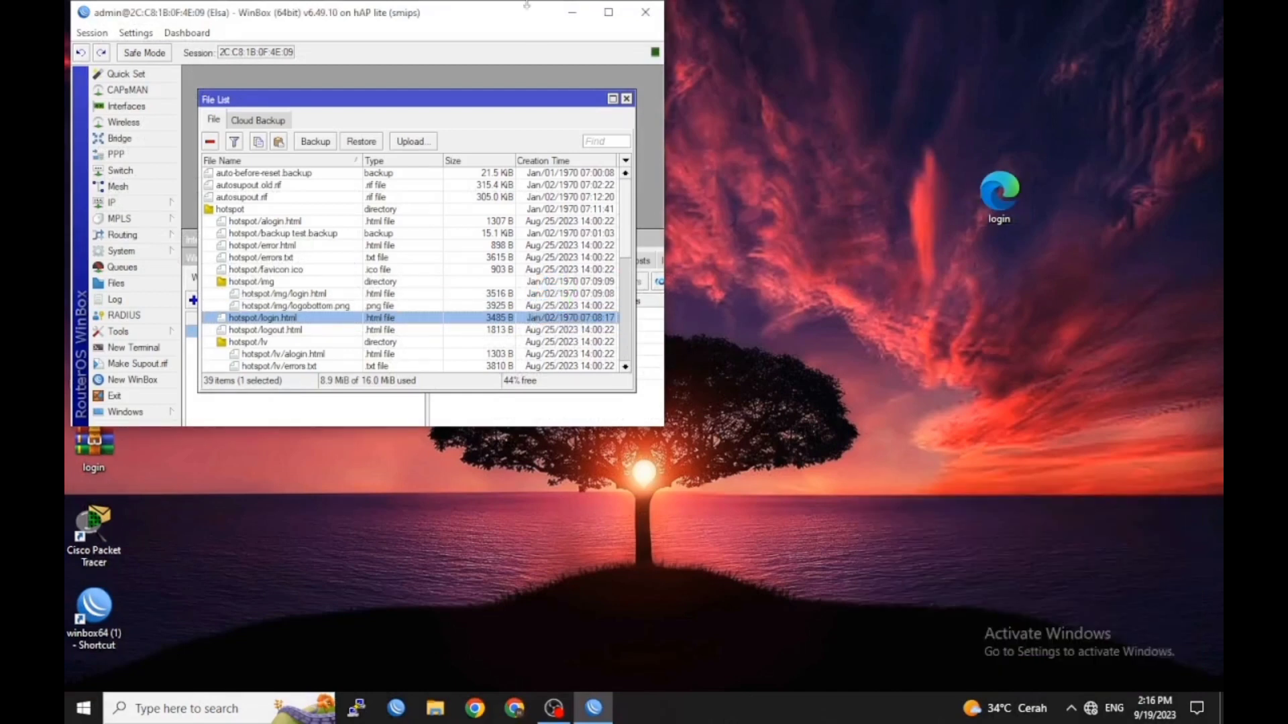
pyautogui.click(608, 12)
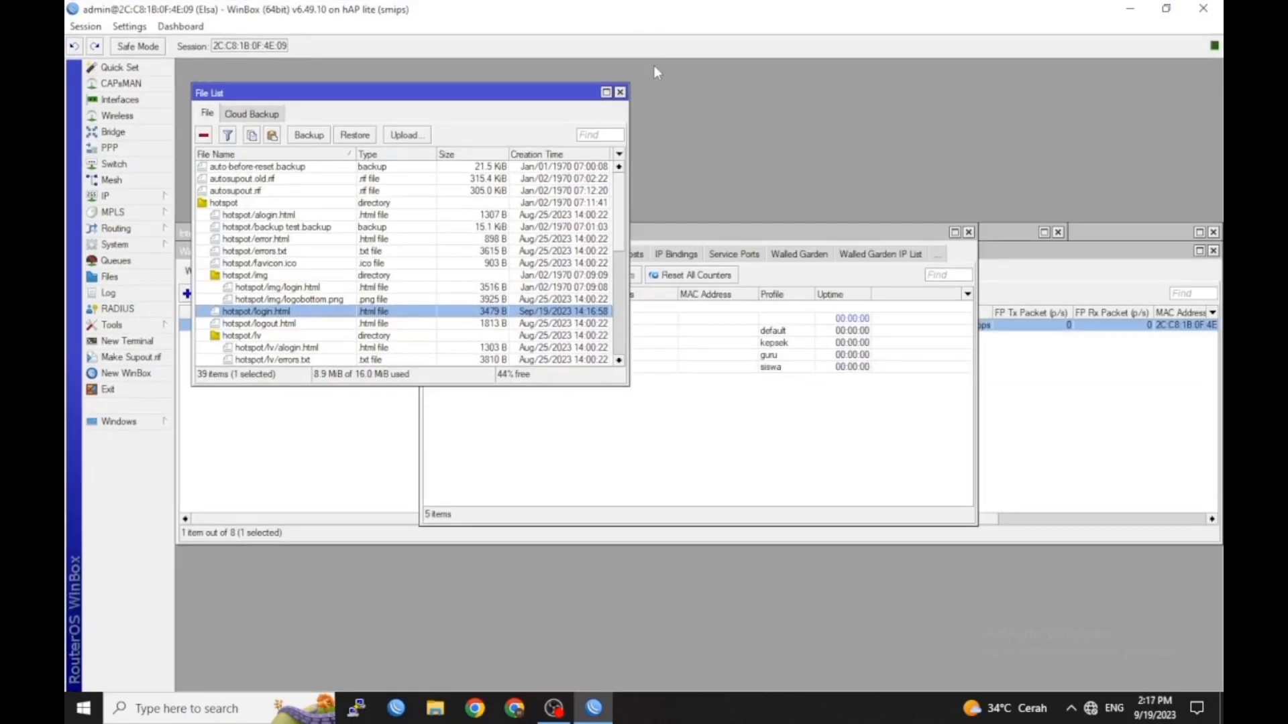
pyautogui.press('Escape')
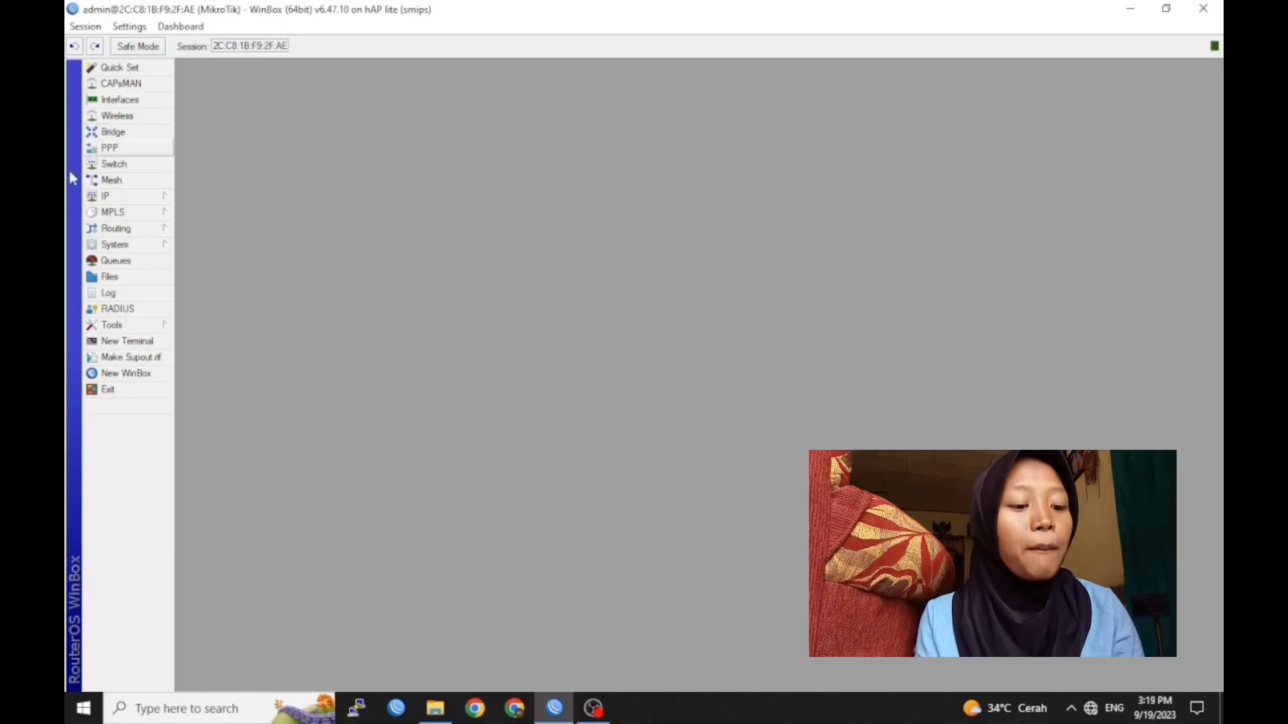
# Set the system identity to SWITCH and show the empty Bridge list
pyautogui.click(141, 246)
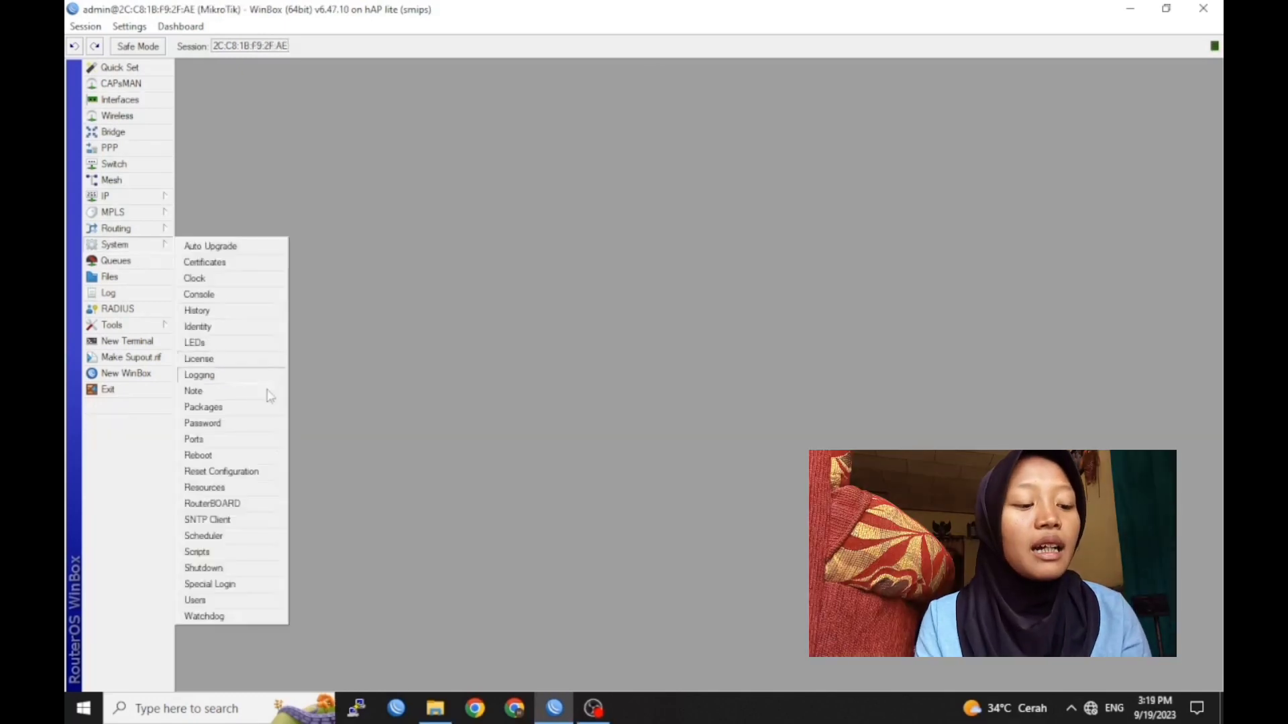
pyautogui.click(254, 326)
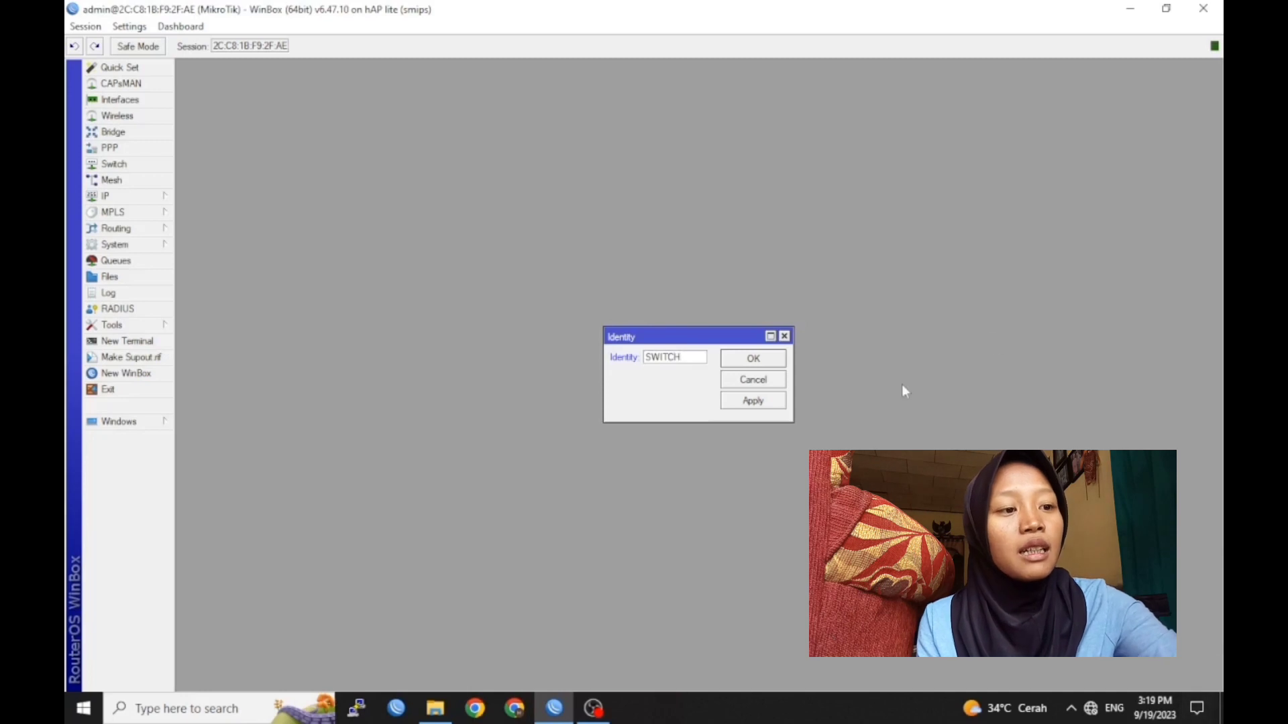
pyautogui.click(754, 359)
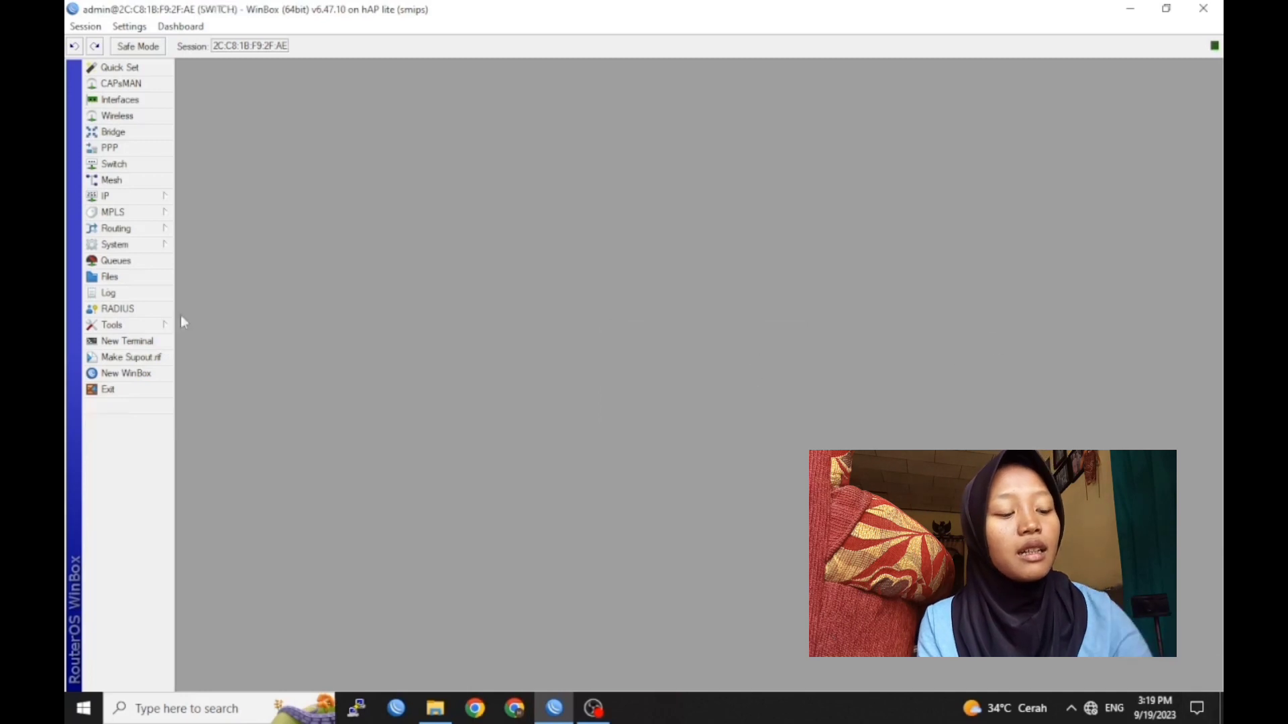
pyautogui.click(112, 132)
pyautogui.click(197, 271)
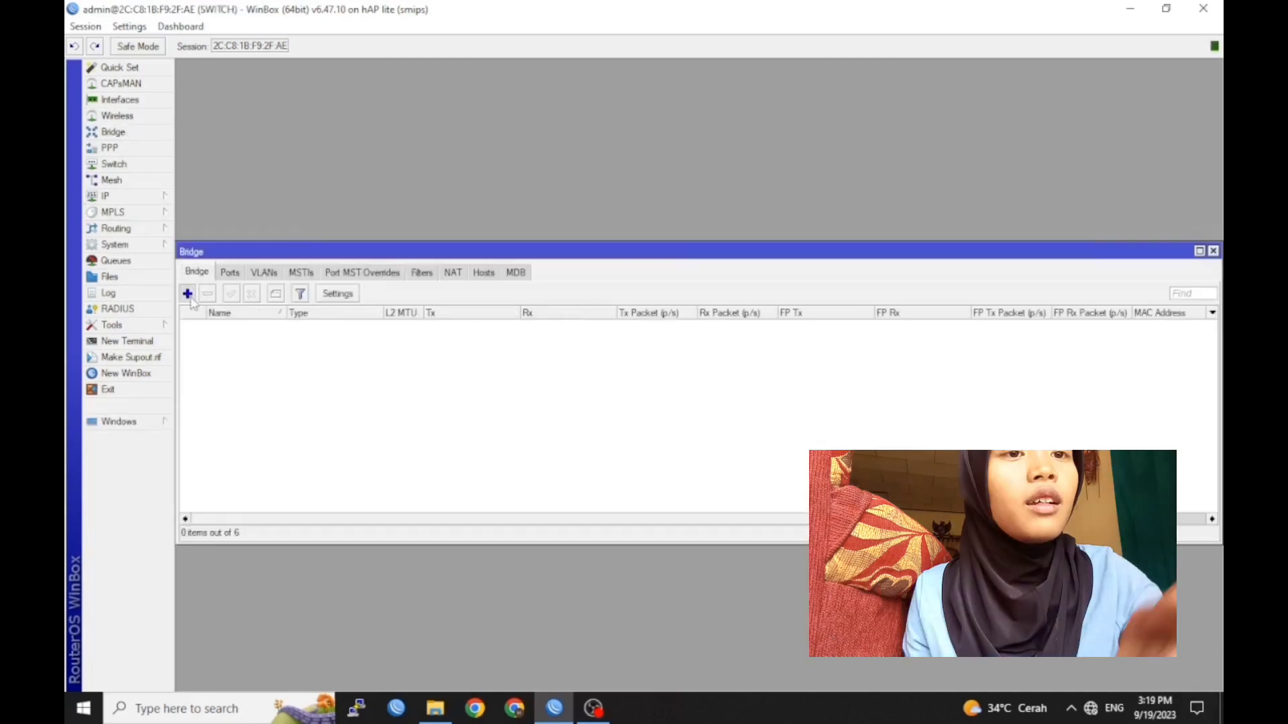
# Create a new bridge, bridge1, with default settings
pyautogui.click(187, 293)
pyautogui.click(839, 268)
pyautogui.click(840, 226)
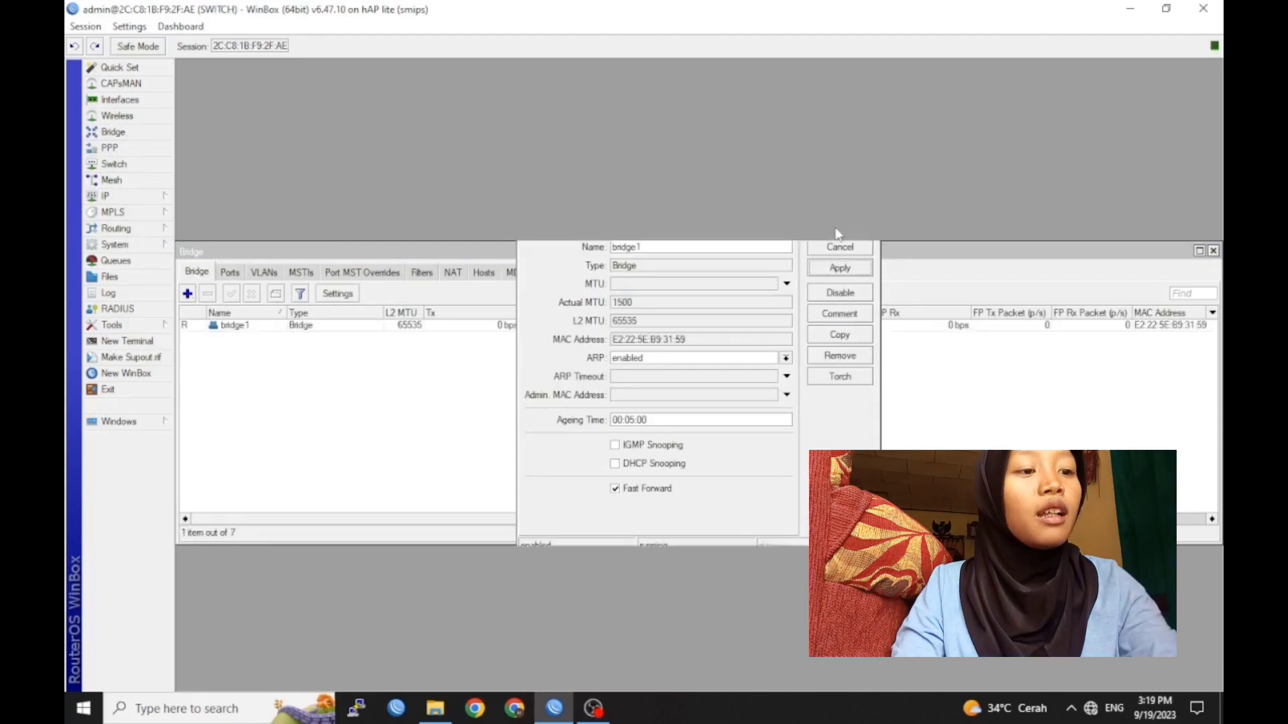
# Add ether1 and ether2 as ports of bridge1
pyautogui.click(230, 272)
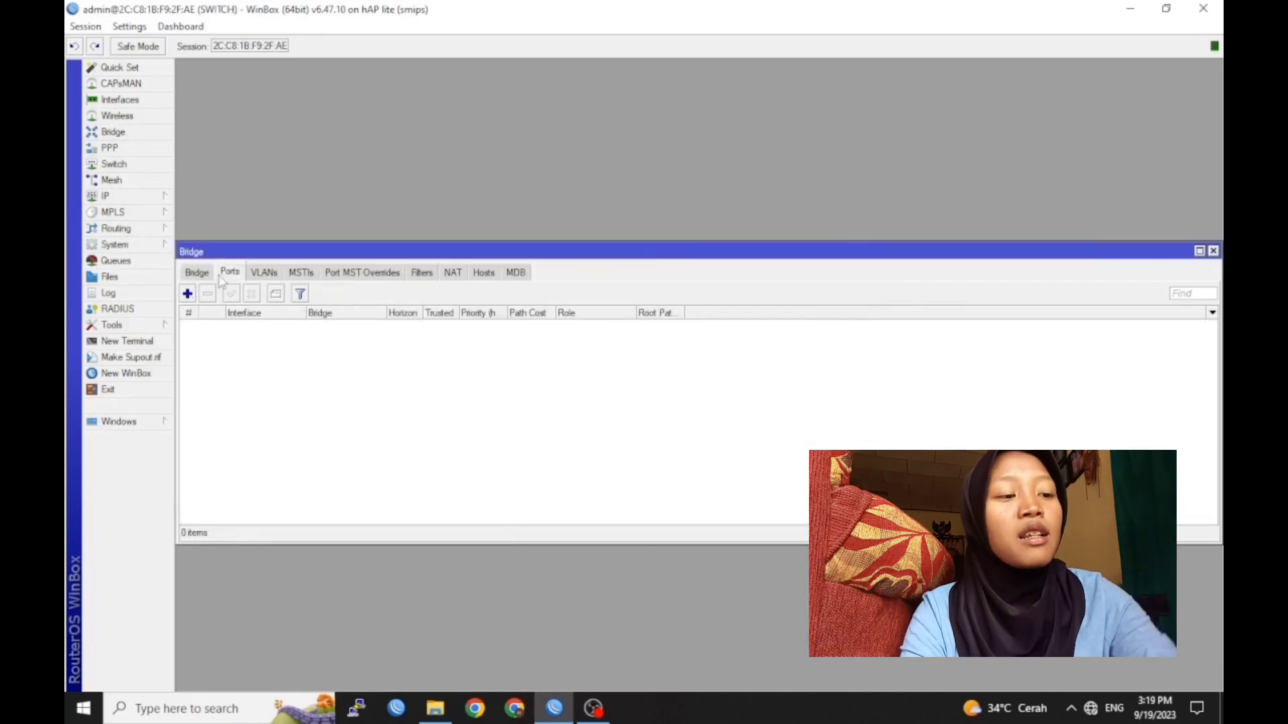
pyautogui.click(188, 294)
pyautogui.click(773, 304)
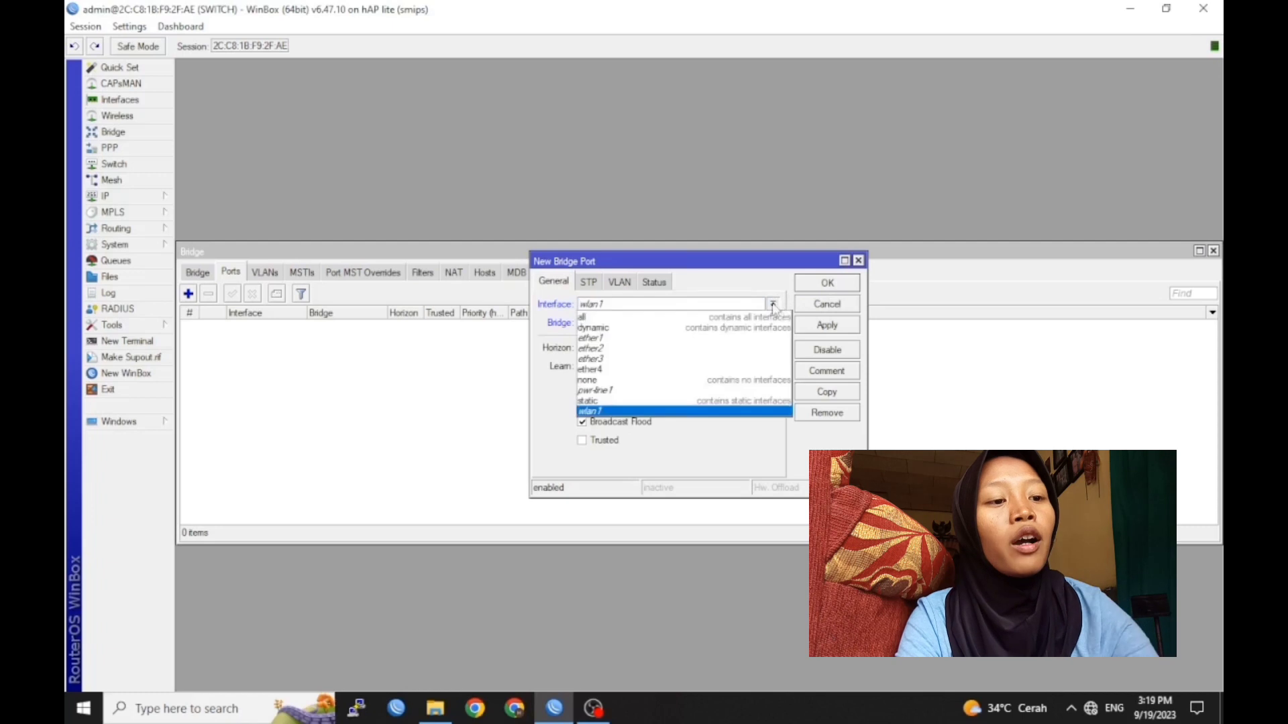
pyautogui.click(731, 335)
pyautogui.click(839, 326)
pyautogui.click(832, 283)
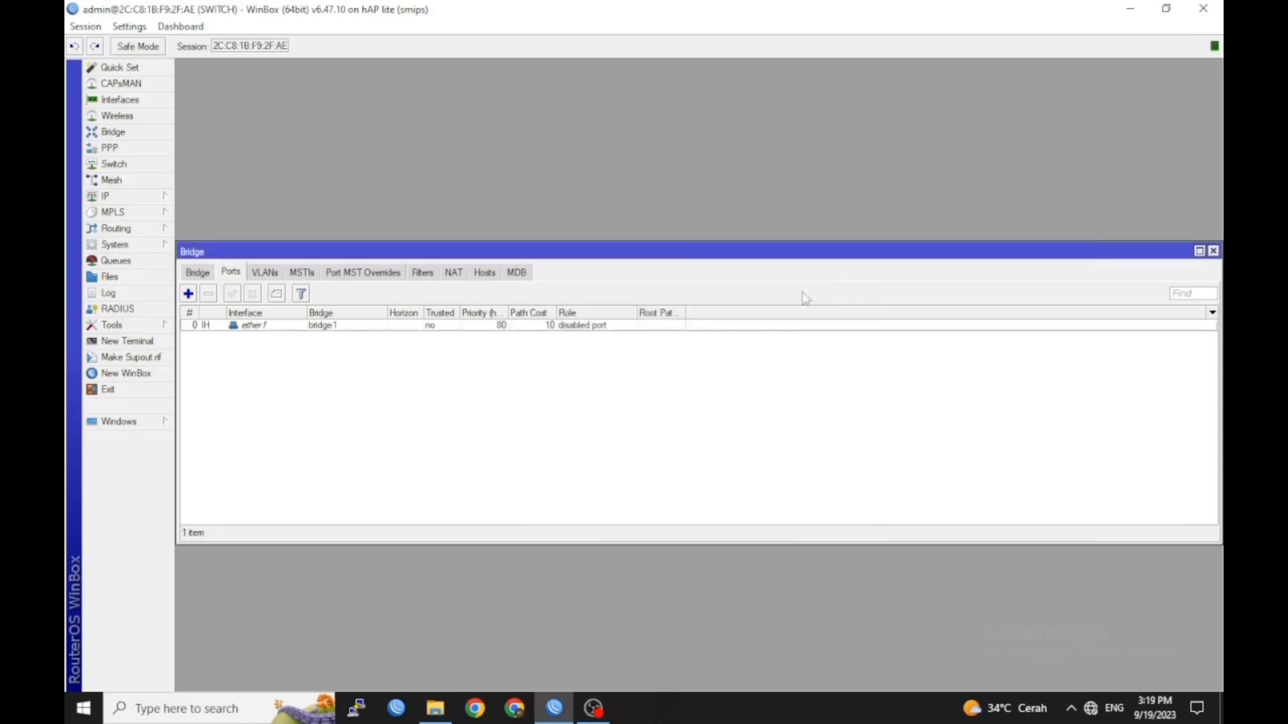
pyautogui.click(188, 294)
pyautogui.click(647, 305)
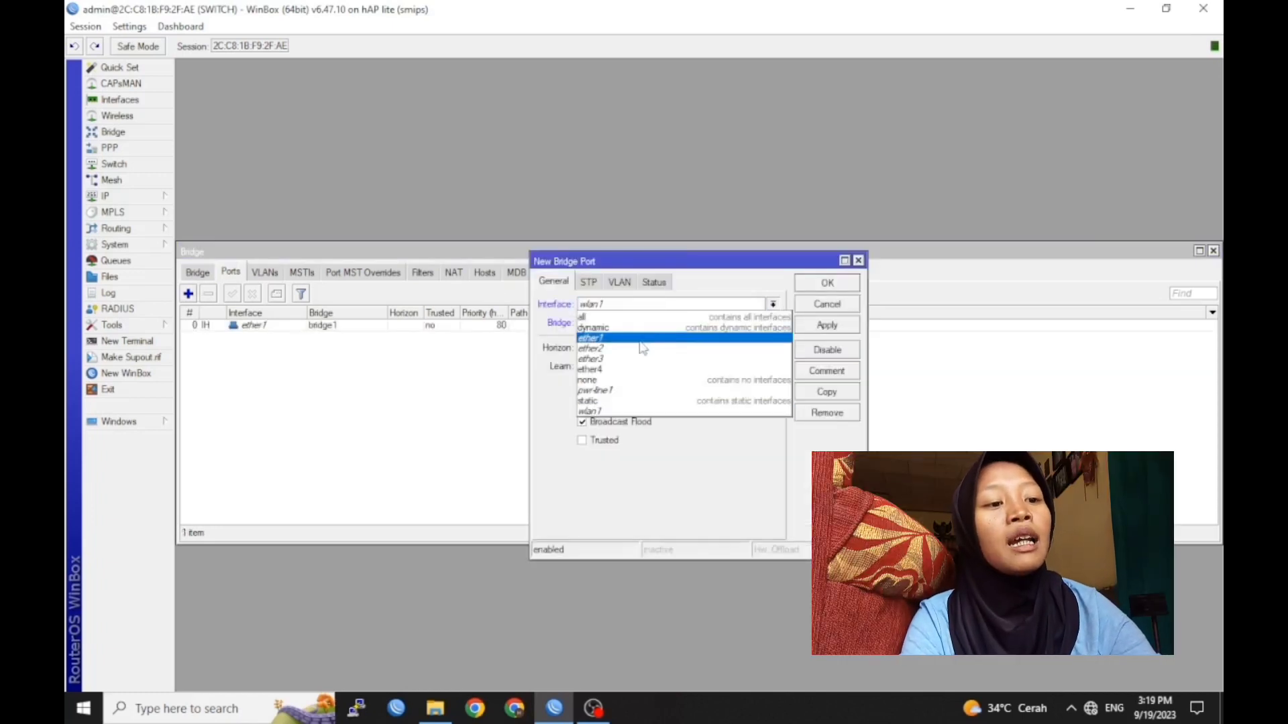
pyautogui.click(643, 348)
pyautogui.click(827, 285)
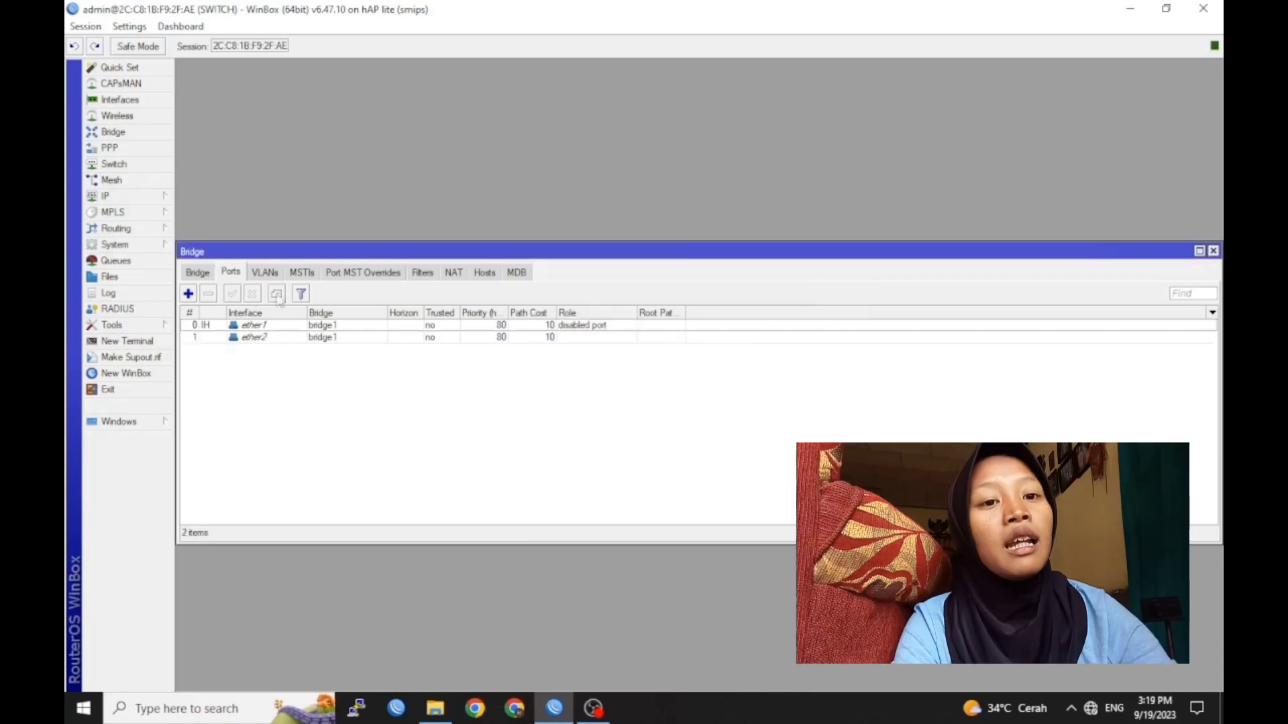
# Add ether3 and ether4 as ports of bridge1
pyautogui.click(189, 294)
pyautogui.click(664, 305)
pyautogui.click(664, 358)
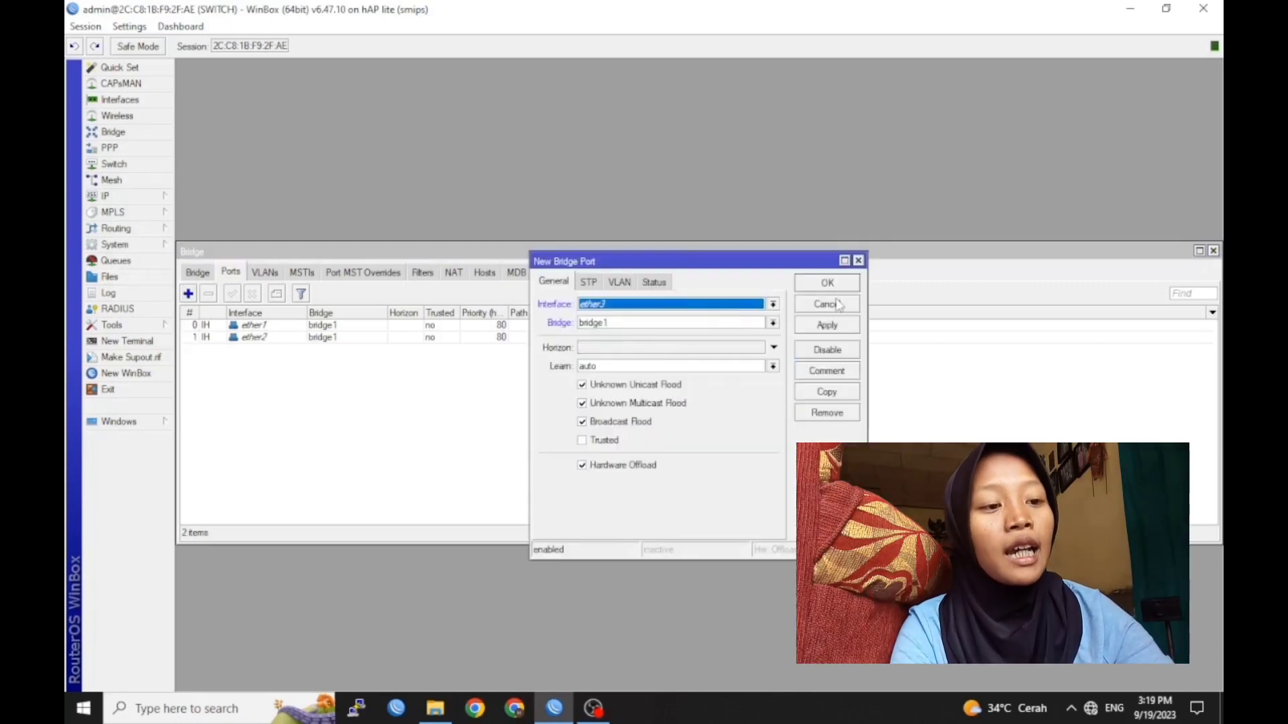
pyautogui.click(842, 285)
pyautogui.click(189, 294)
pyautogui.click(740, 307)
pyautogui.click(694, 369)
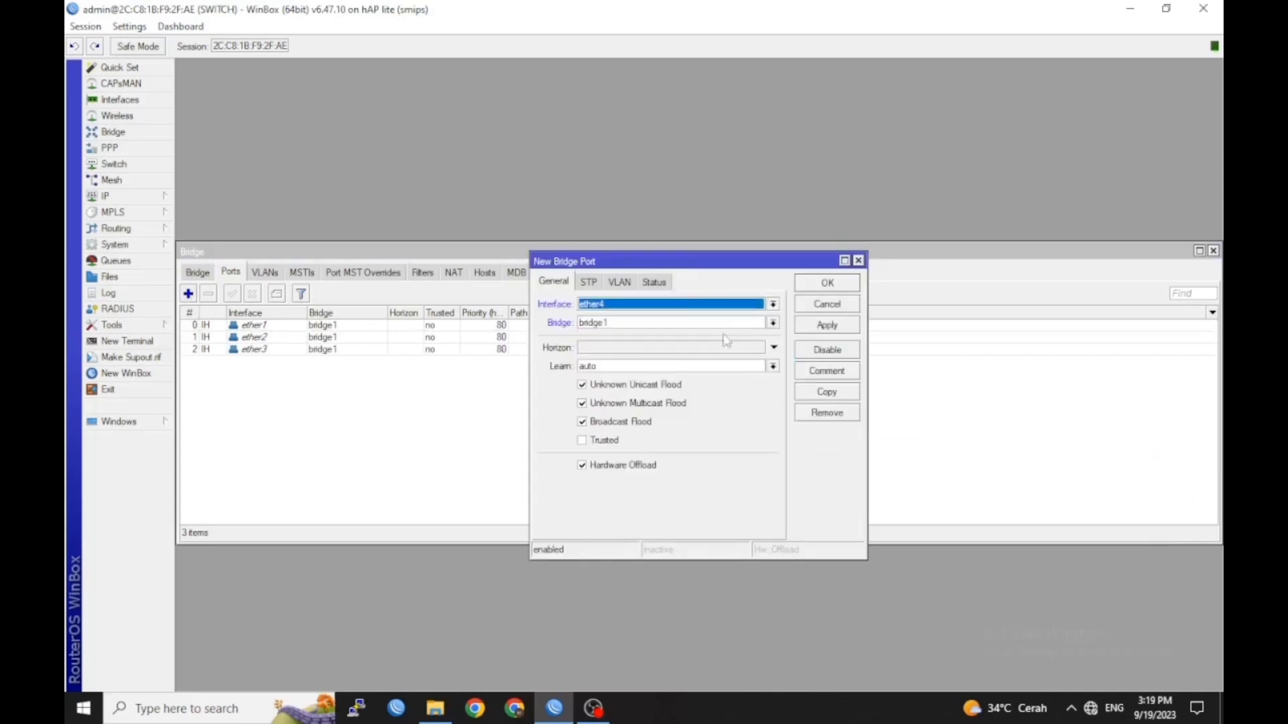
pyautogui.click(829, 285)
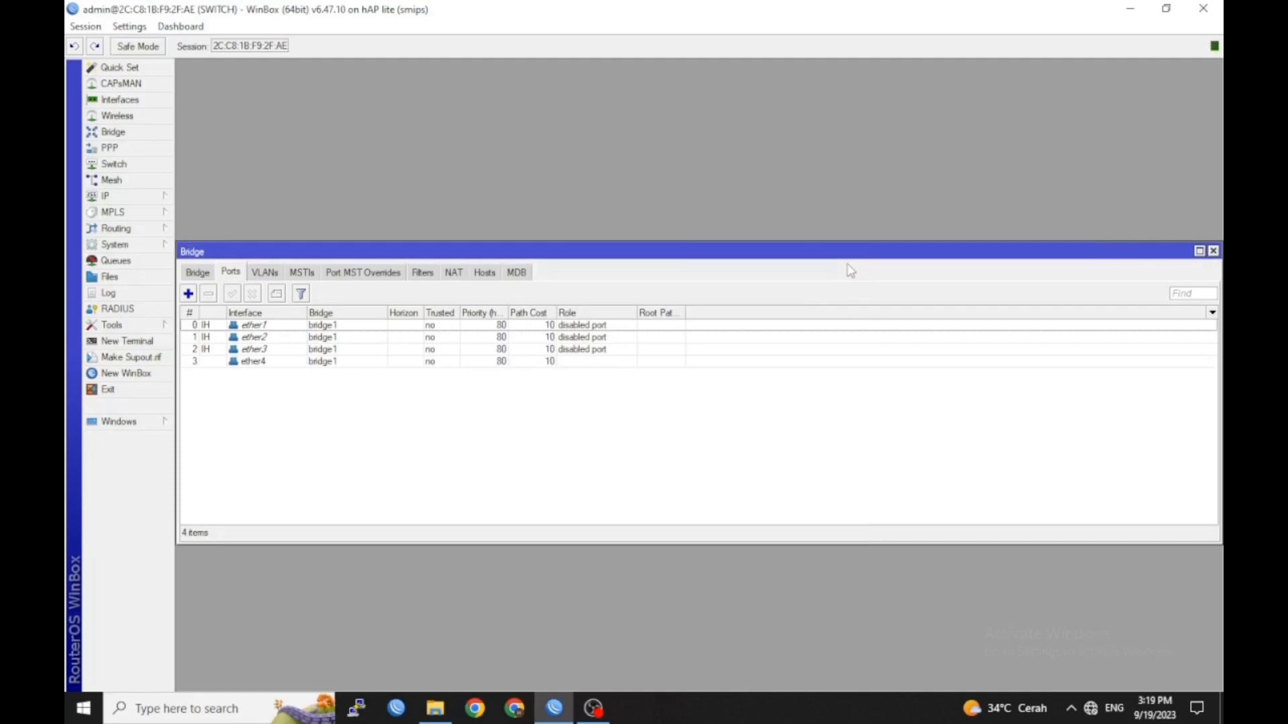
pyautogui.click(137, 164)
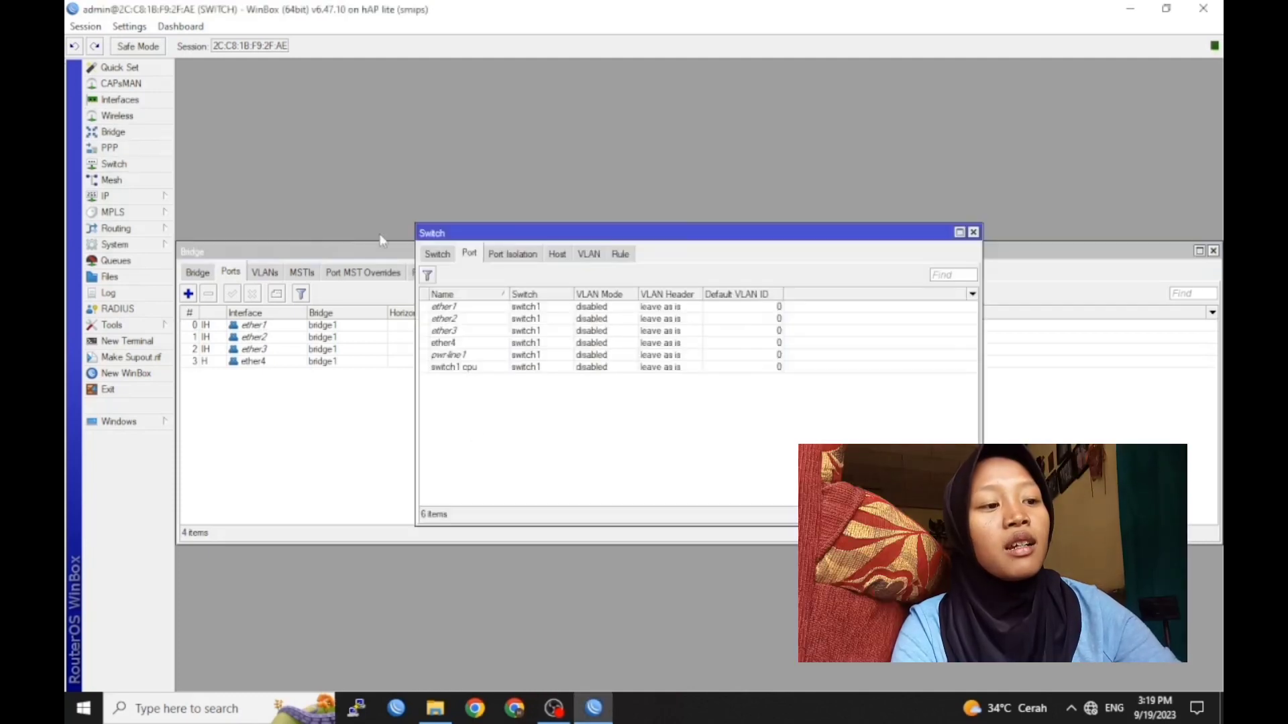
# Add switch VLAN 10 with member ports ether1, ether2 and ether3
pyautogui.click(590, 258)
pyautogui.click(427, 275)
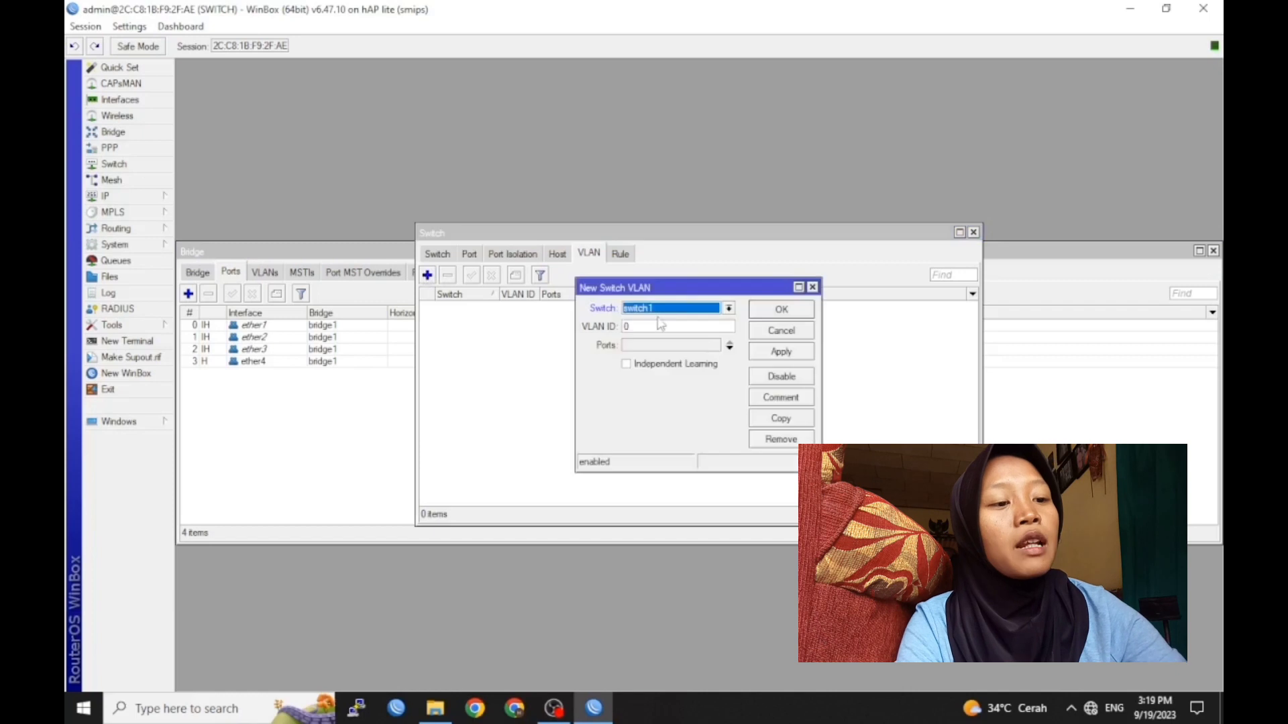
pyautogui.click(650, 325)
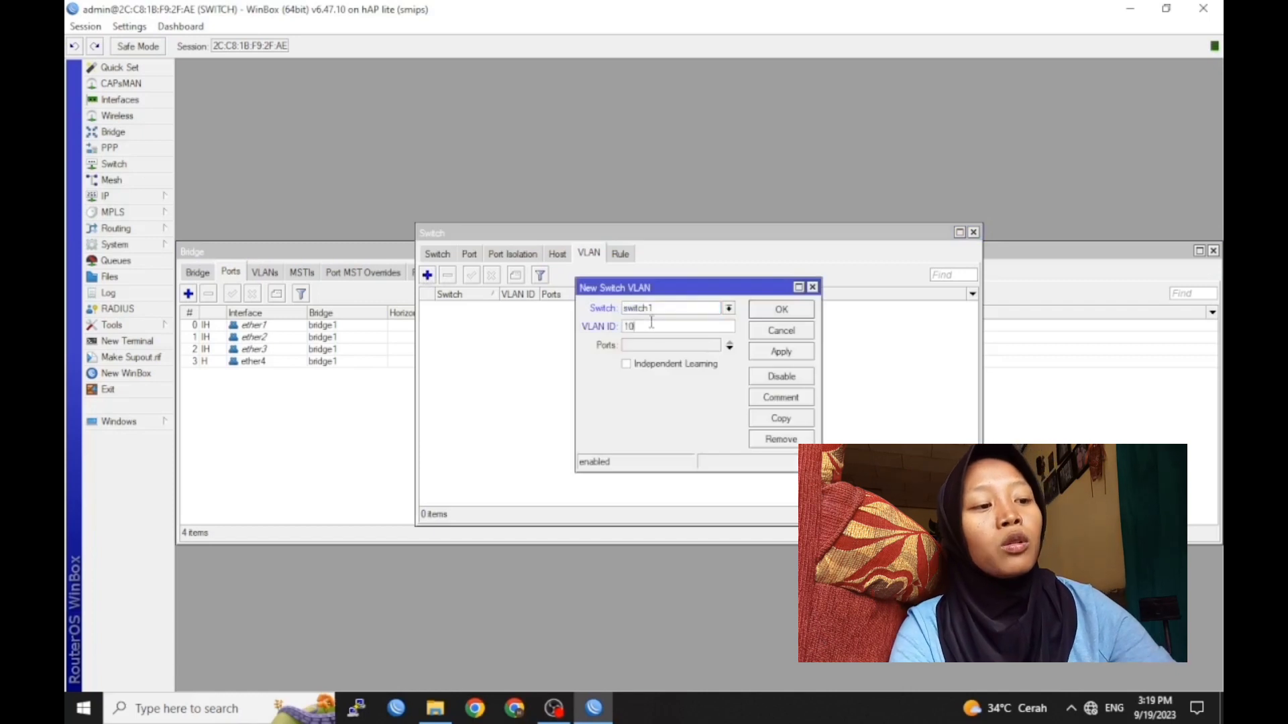
pyautogui.click(730, 350)
pyautogui.click(730, 350)
pyautogui.click(730, 350)
pyautogui.click(713, 362)
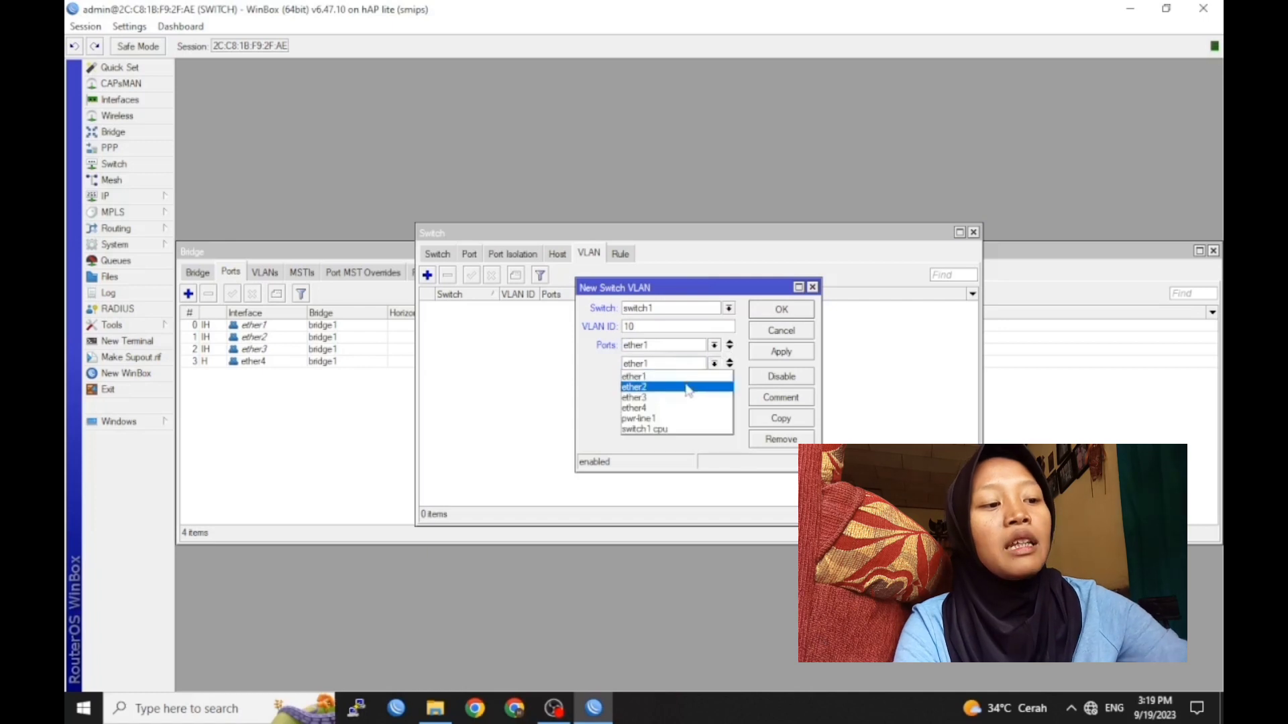
pyautogui.click(689, 385)
pyautogui.click(714, 382)
pyautogui.click(677, 416)
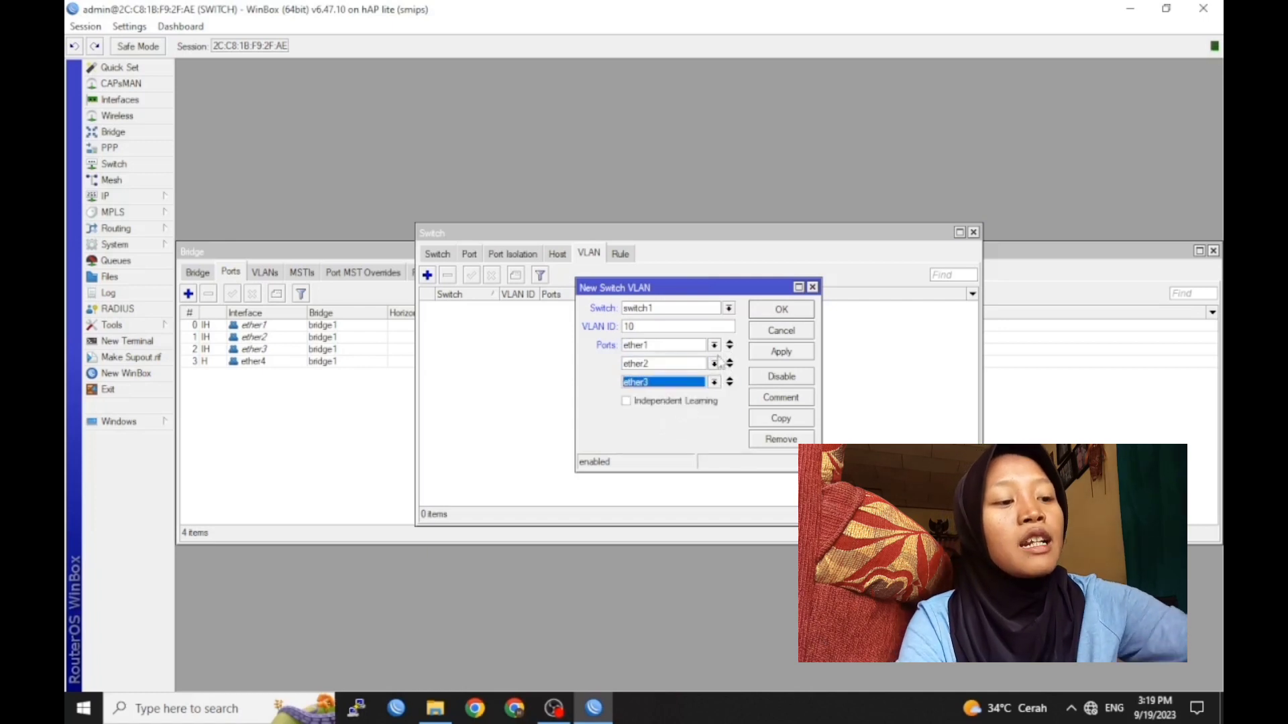
pyautogui.click(780, 309)
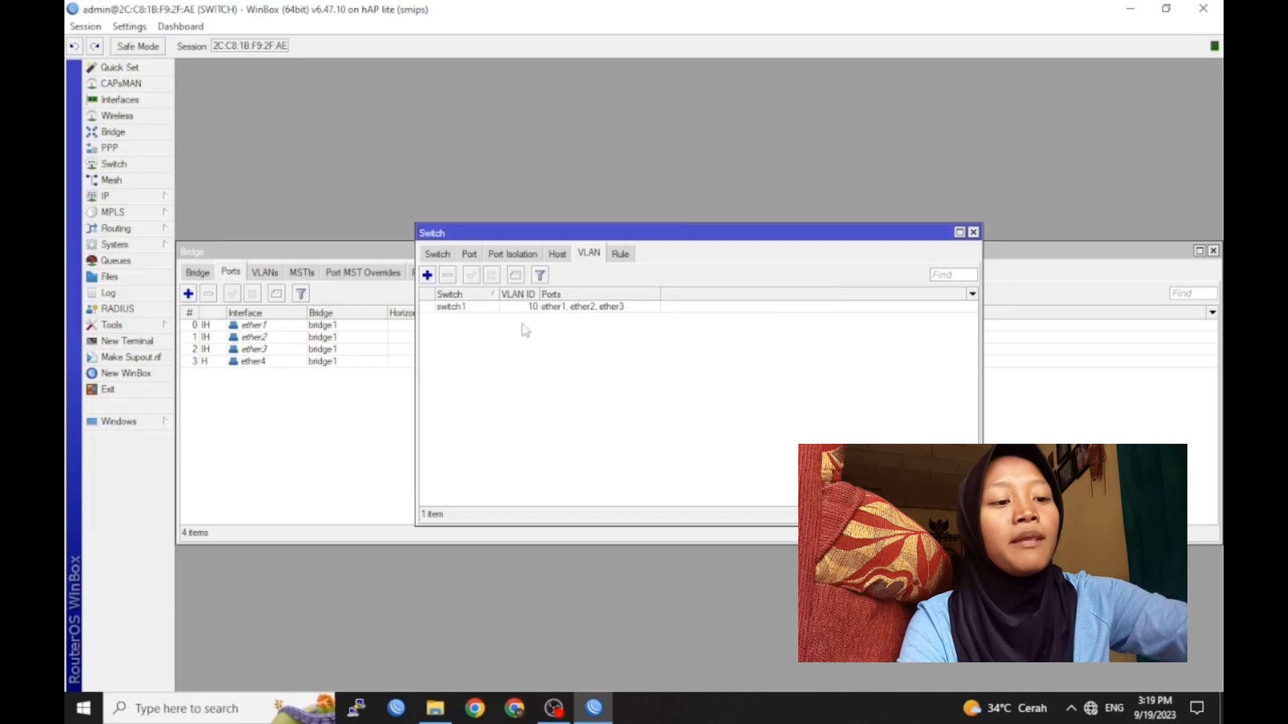
# Add switch VLAN 20 with member ports ether1 and ether4
pyautogui.click(427, 276)
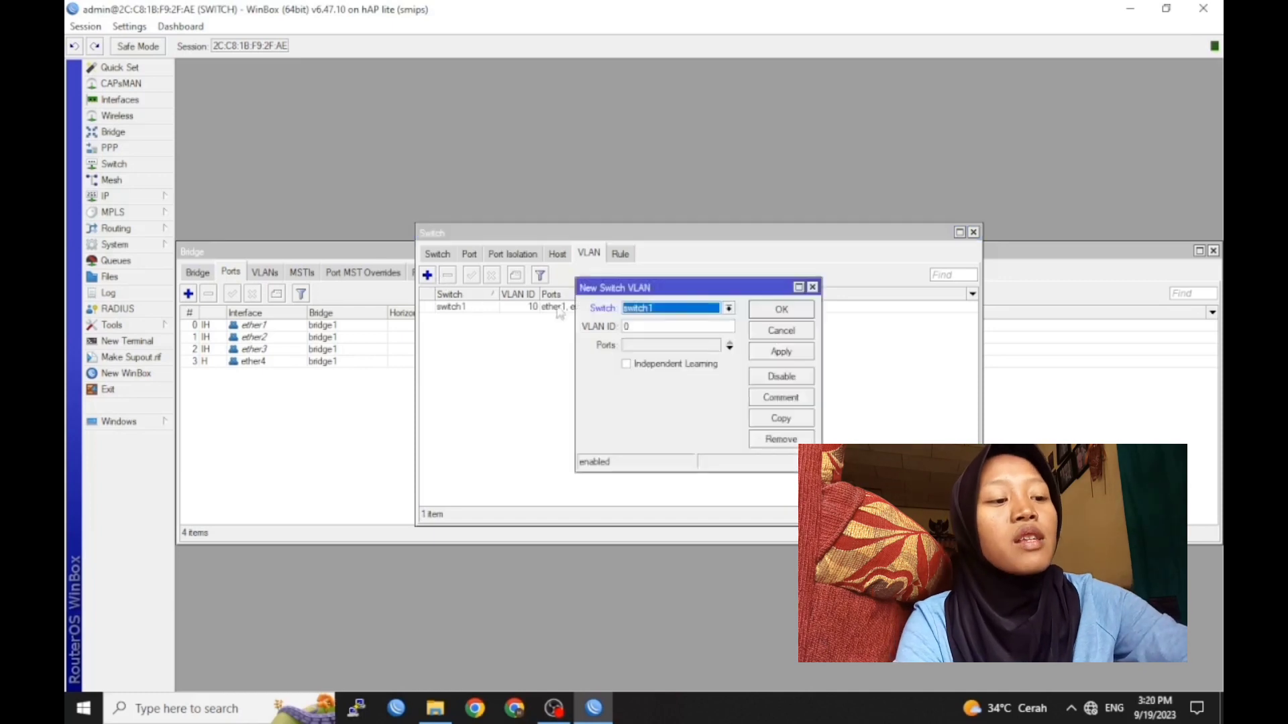
pyautogui.click(654, 327)
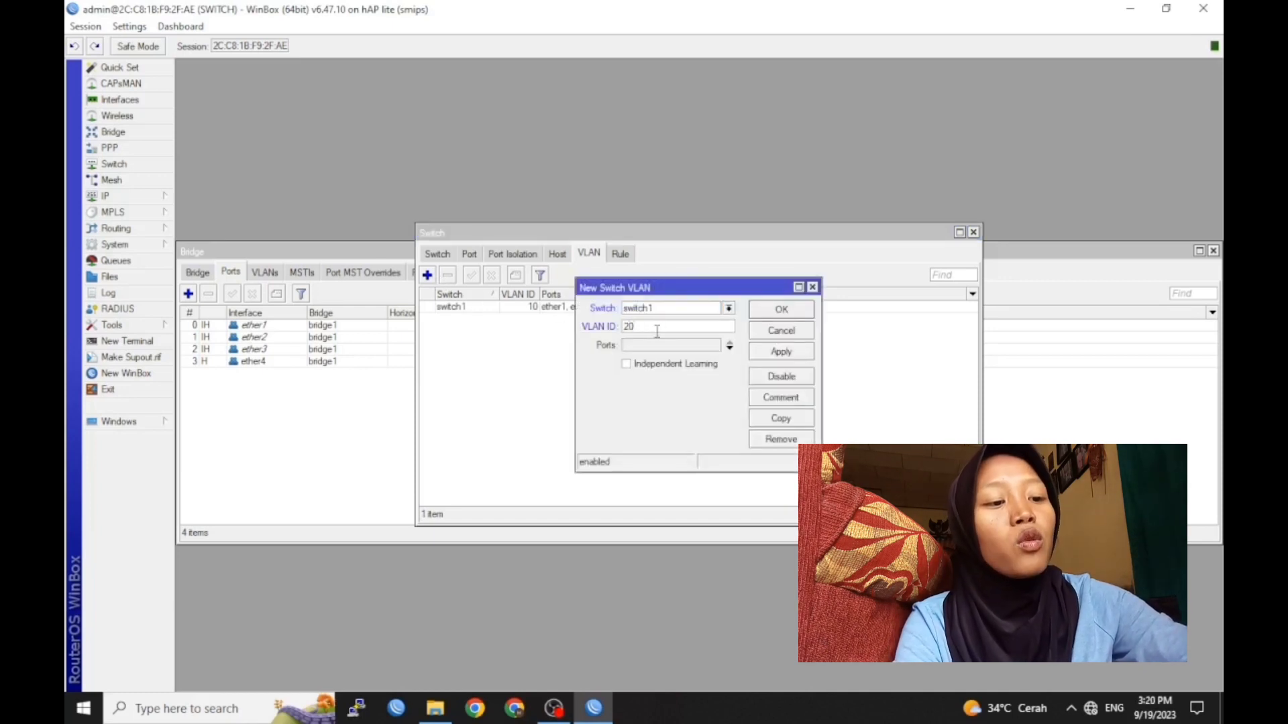
pyautogui.click(729, 349)
pyautogui.click(729, 348)
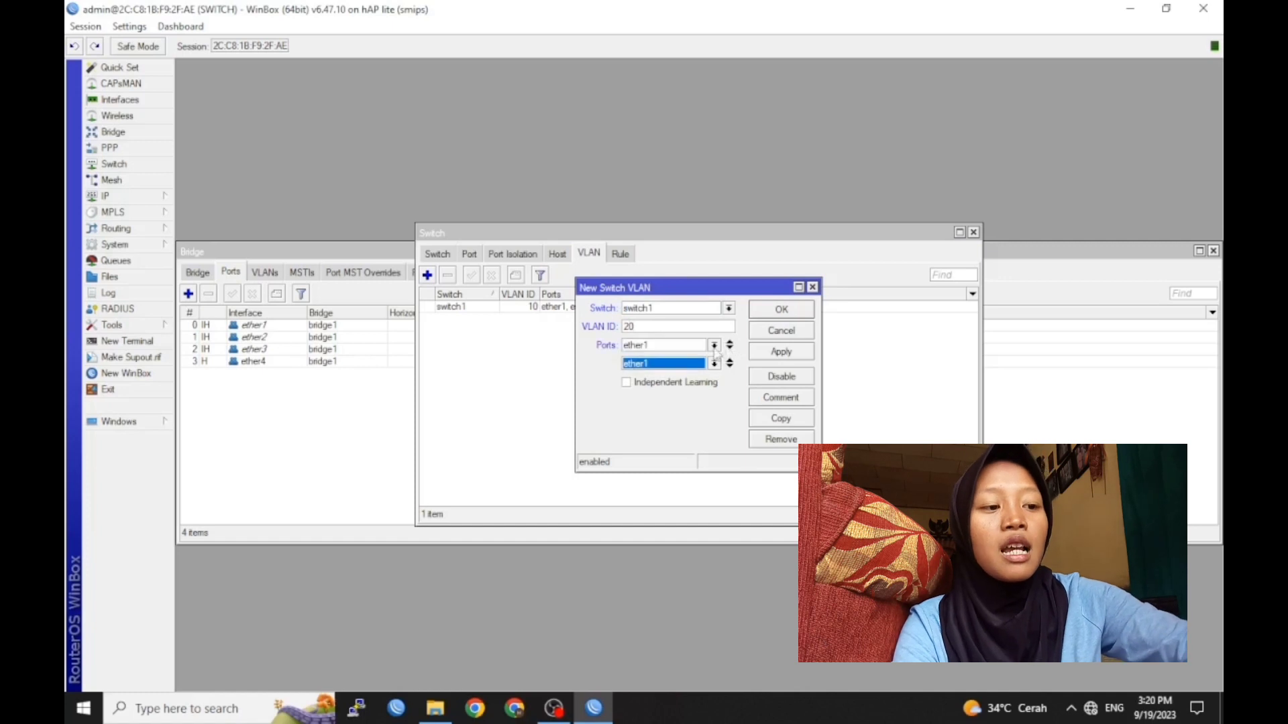
pyautogui.click(715, 363)
pyautogui.click(674, 407)
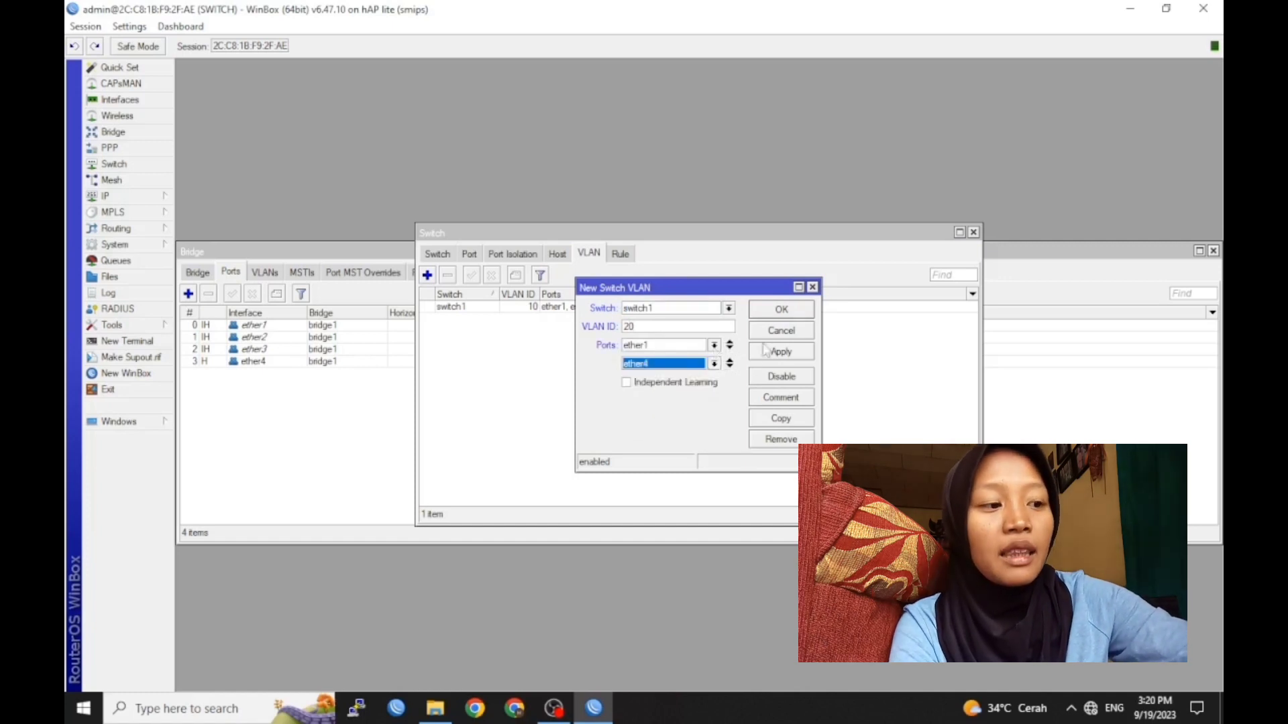
pyautogui.click(780, 311)
pyautogui.click(469, 253)
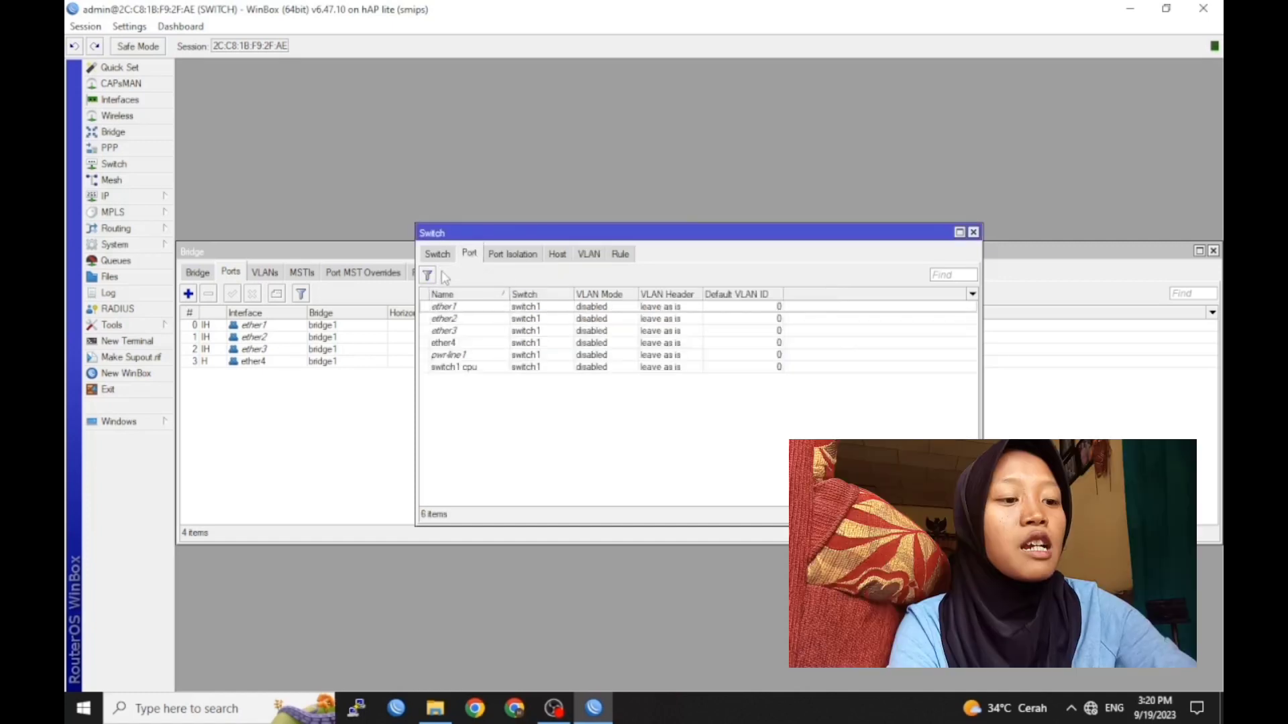
# Set switch port ether1 to secure VLAN mode with VLAN header 'add if missing'
pyautogui.doubleClick(481, 307)
pyautogui.click(691, 371)
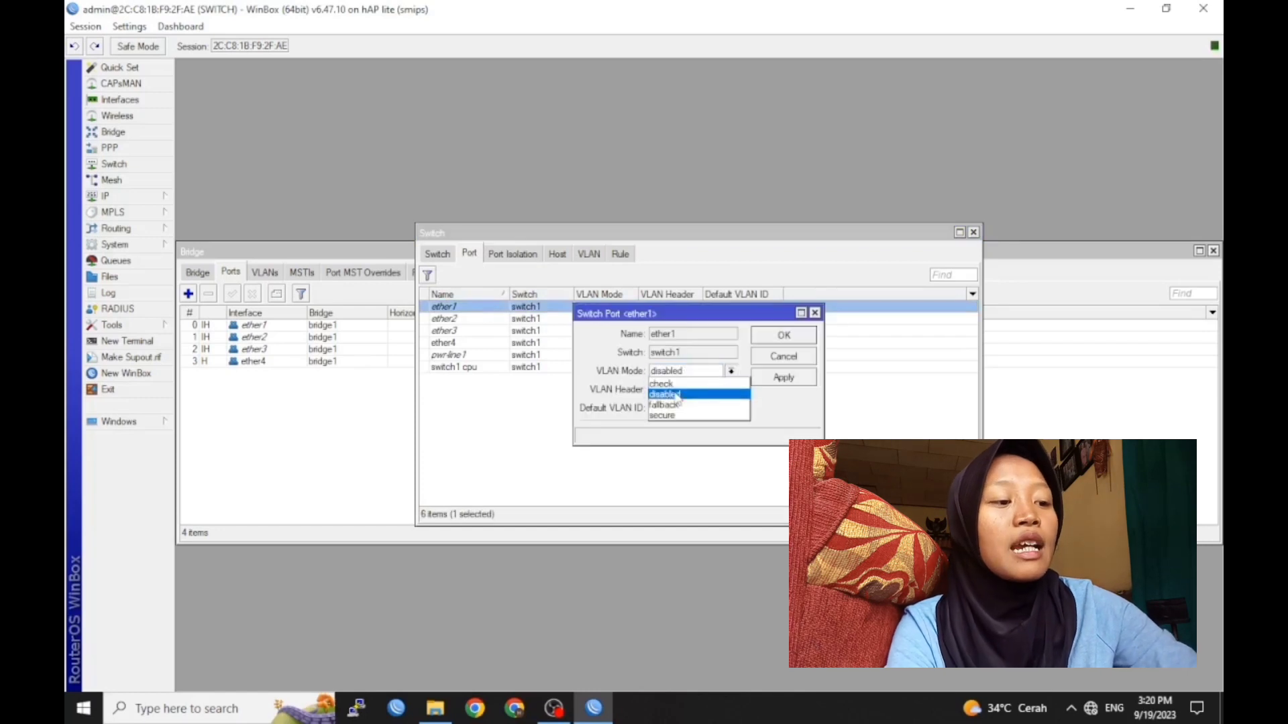
pyautogui.click(663, 417)
pyautogui.click(686, 390)
pyautogui.click(674, 400)
pyautogui.click(773, 340)
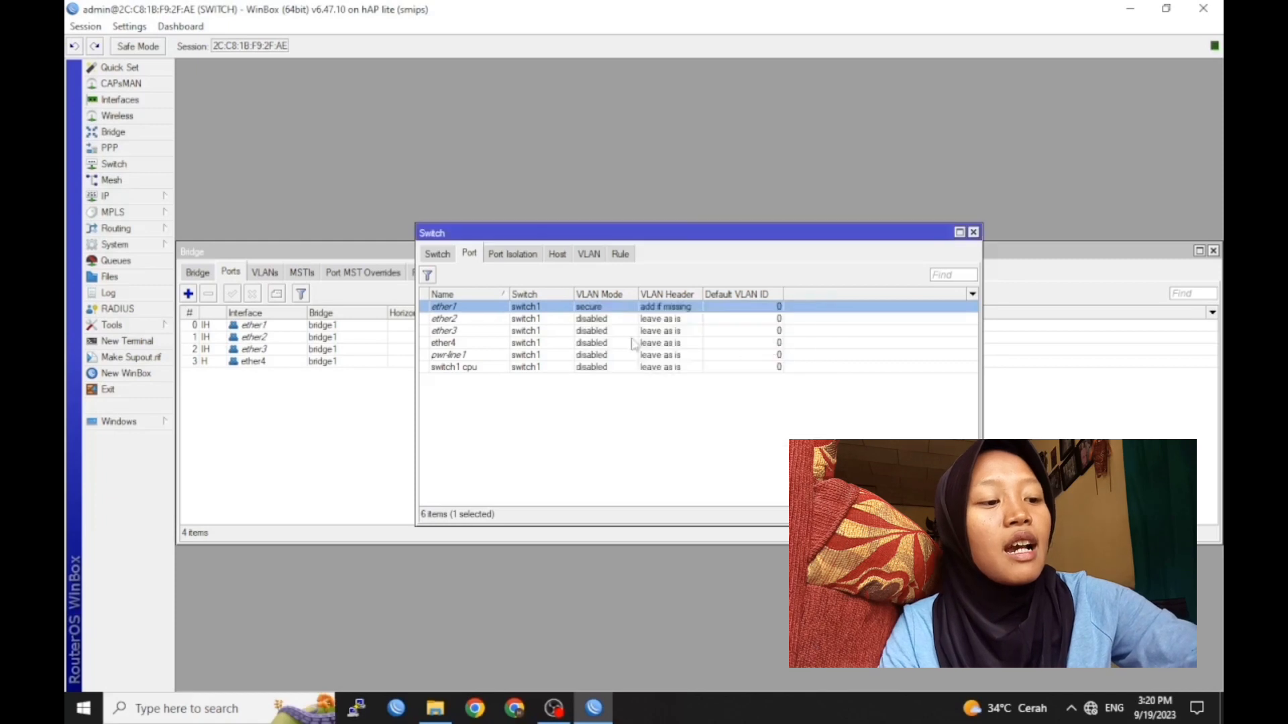
# Set ether2 to secure mode, always strip VLAN headers, default VLAN ID 10
pyautogui.doubleClick(468, 319)
pyautogui.click(730, 371)
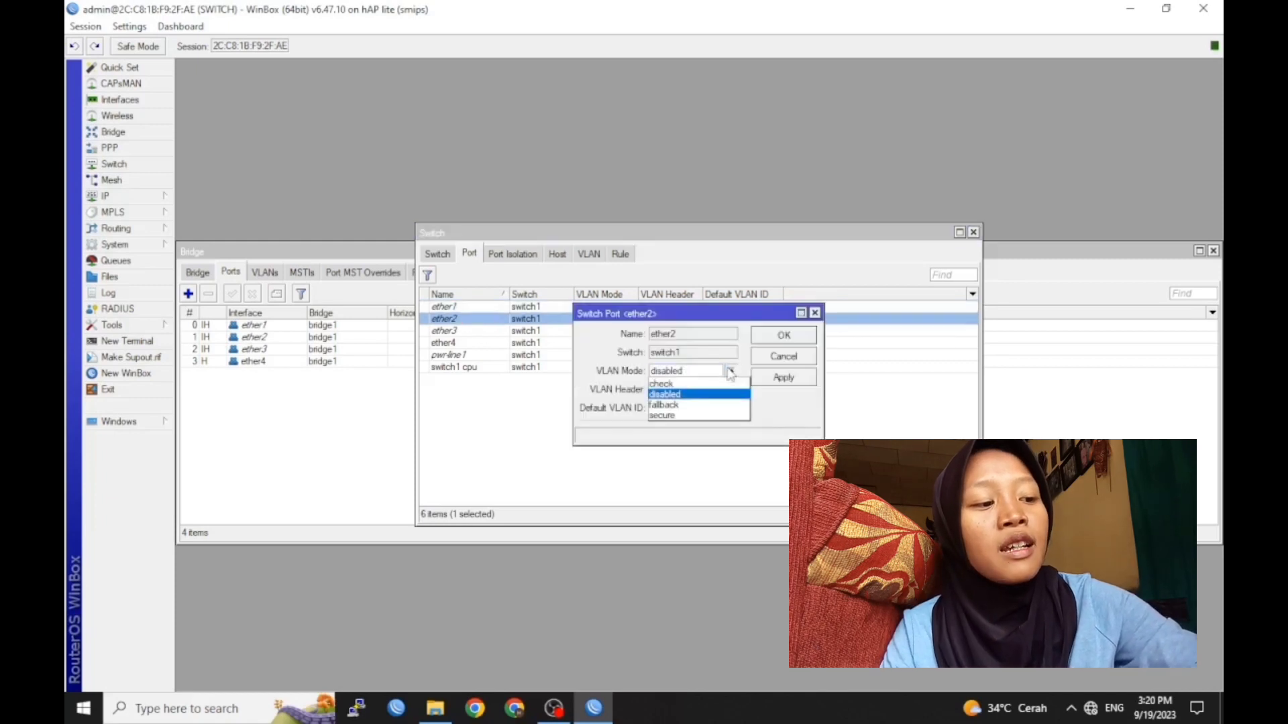
pyautogui.click(681, 418)
pyautogui.click(702, 390)
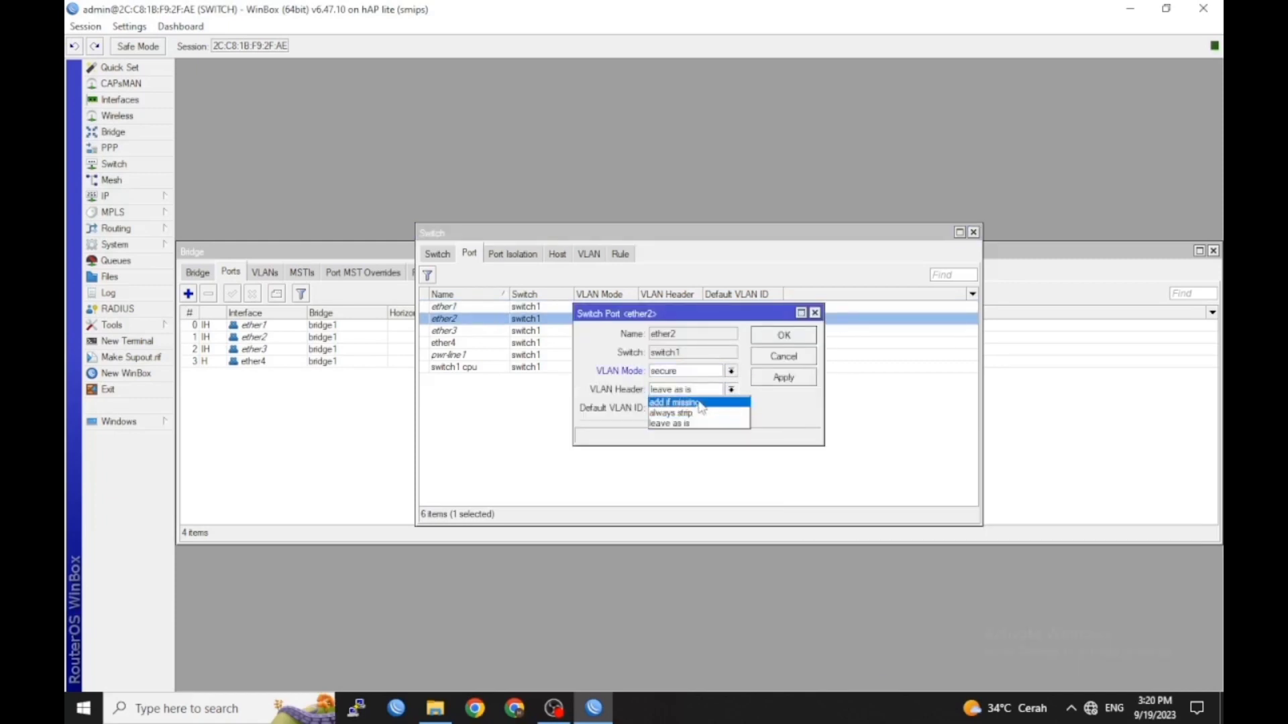
pyautogui.click(690, 414)
pyautogui.click(690, 409)
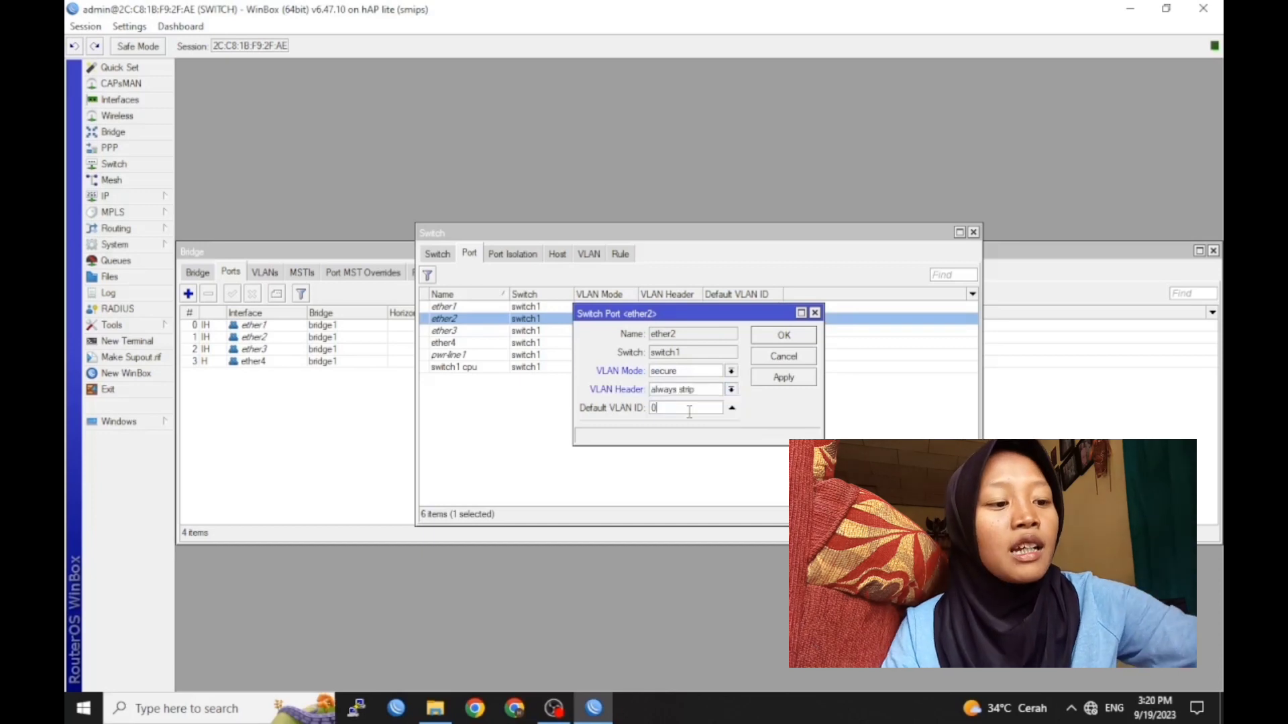
pyautogui.write('10')
pyautogui.click(779, 333)
# Set ether3 to secure mode, always strip VLAN headers, default VLAN ID 10
pyautogui.doubleClick(502, 331)
pyautogui.click(691, 373)
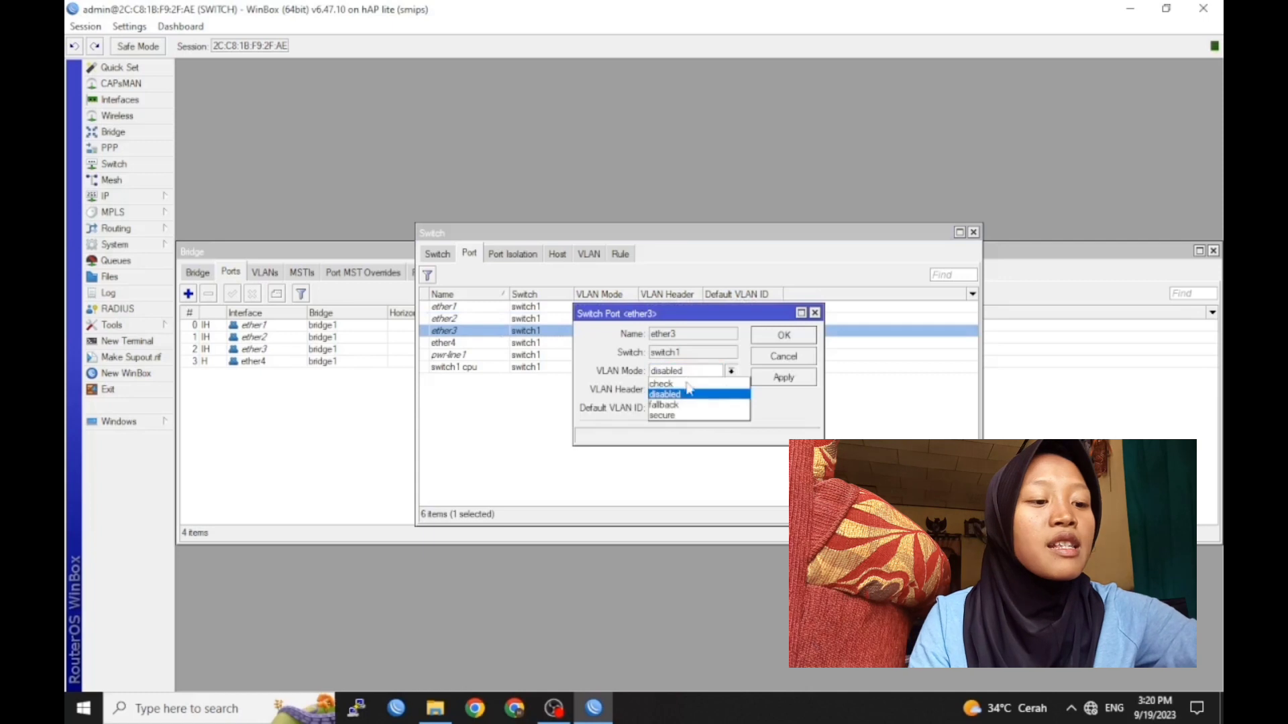
pyautogui.click(667, 416)
pyautogui.click(684, 390)
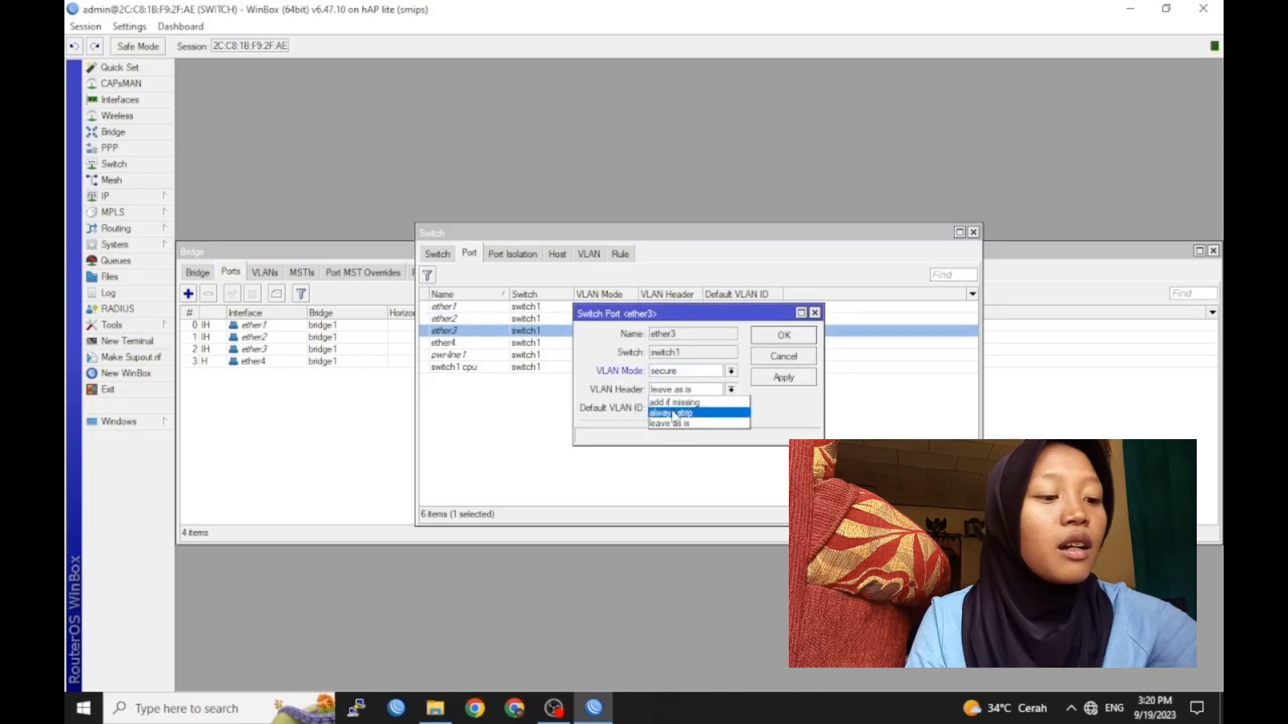
pyautogui.click(672, 413)
pyautogui.click(662, 409)
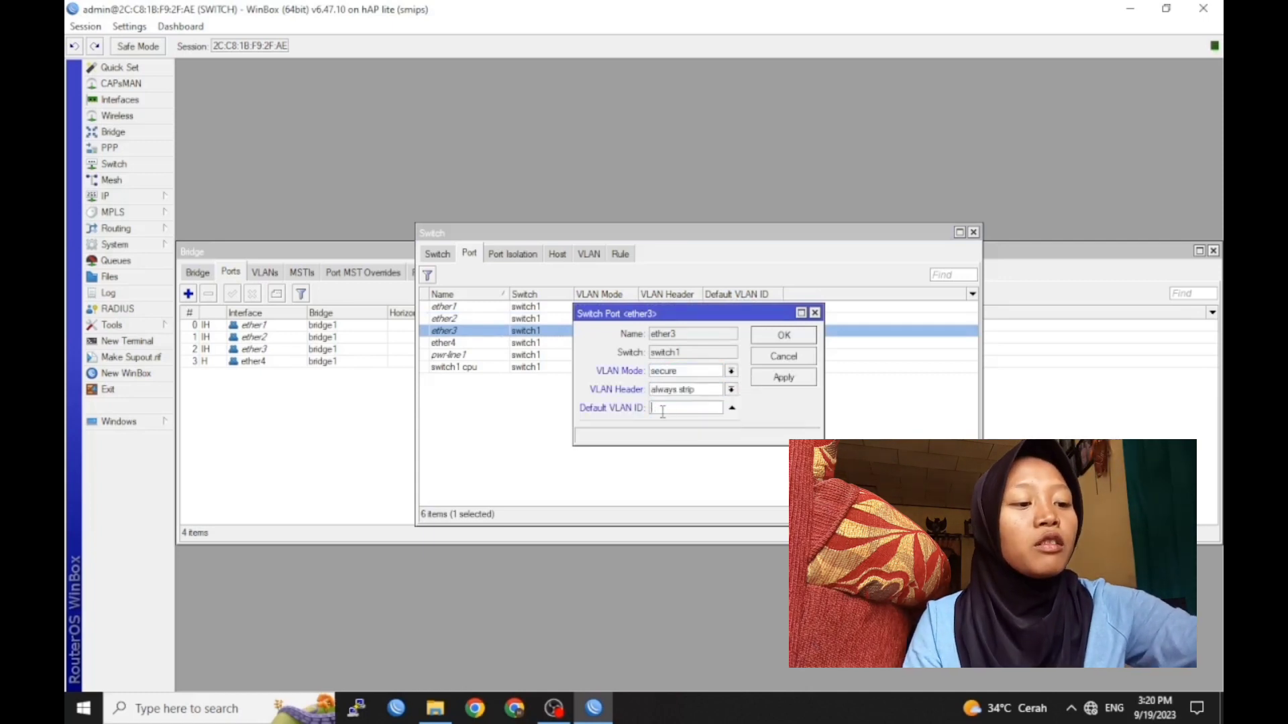
pyautogui.click(783, 335)
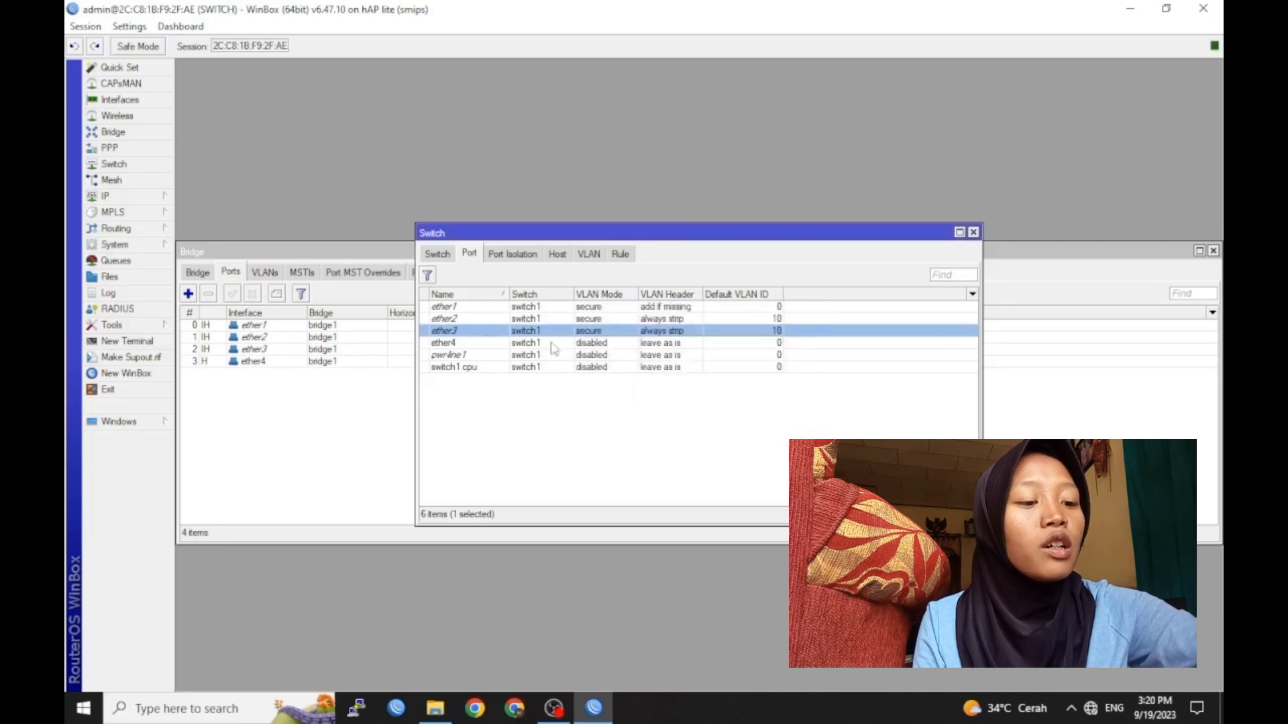
# Set ether4 to secure mode, always strip VLAN headers, default VLAN ID 20
pyautogui.doubleClick(510, 343)
pyautogui.click(678, 373)
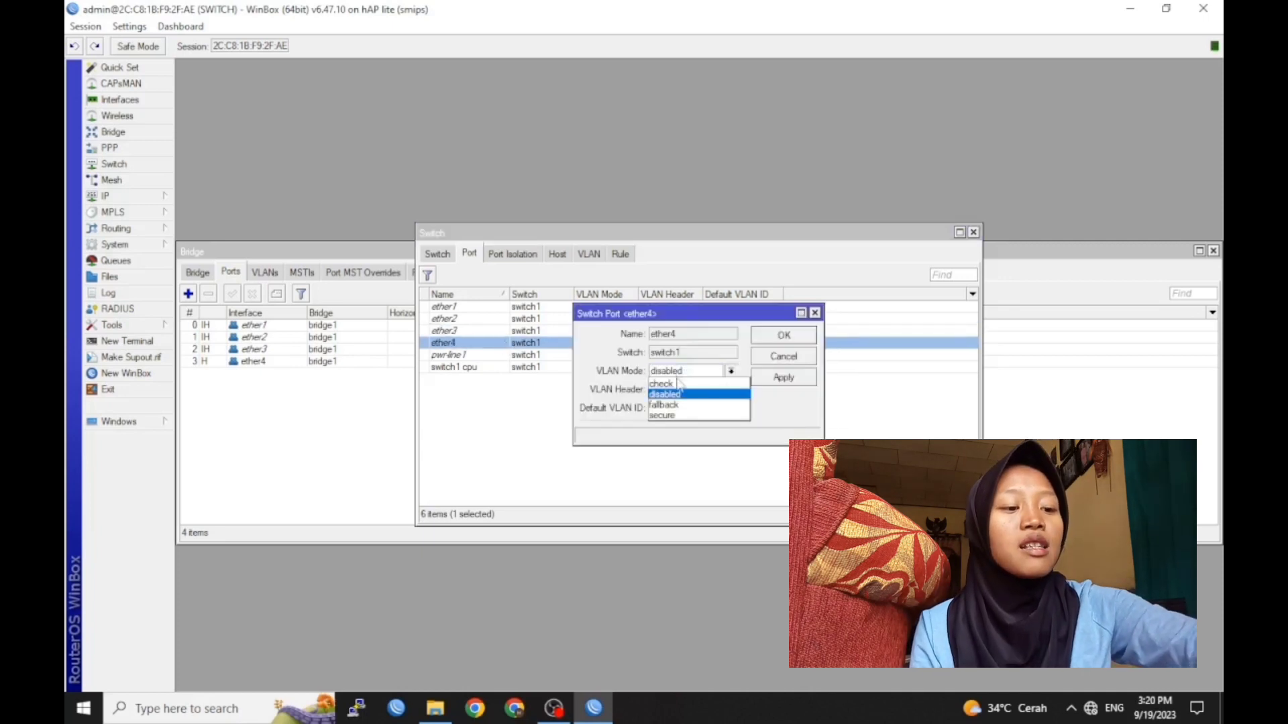
pyautogui.click(668, 415)
pyautogui.click(684, 390)
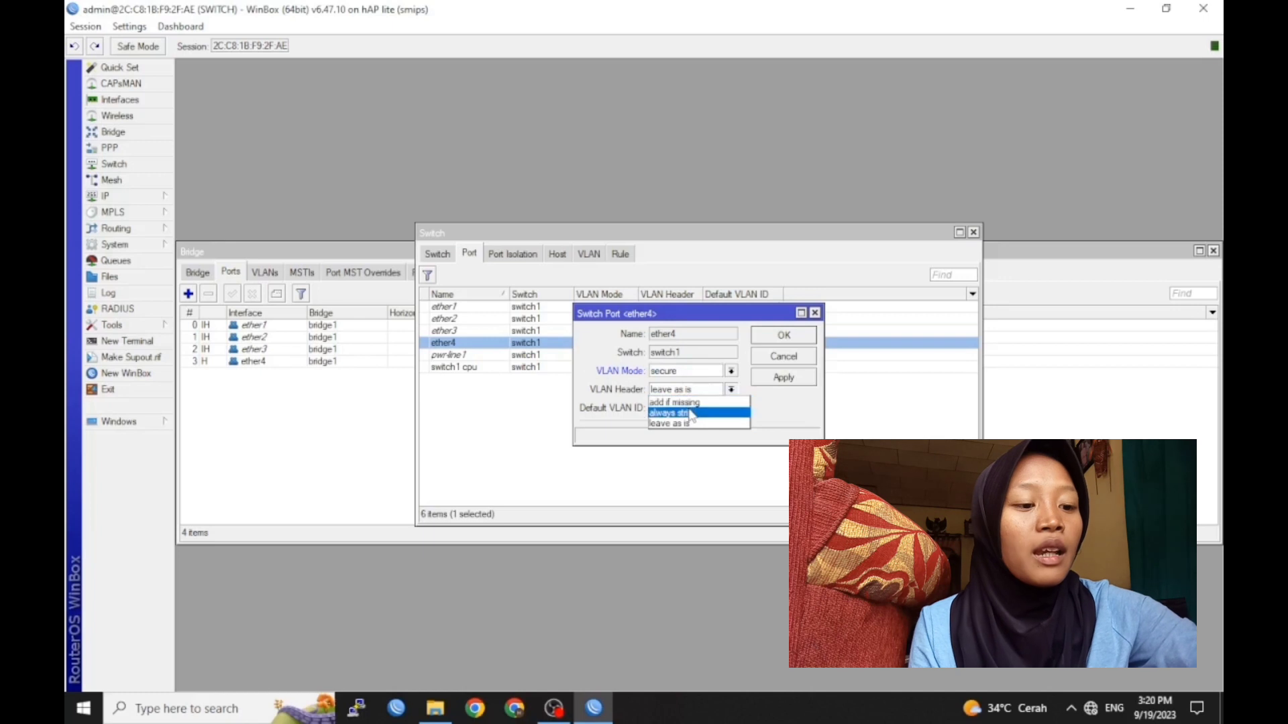
pyautogui.click(687, 409)
pyautogui.click(684, 407)
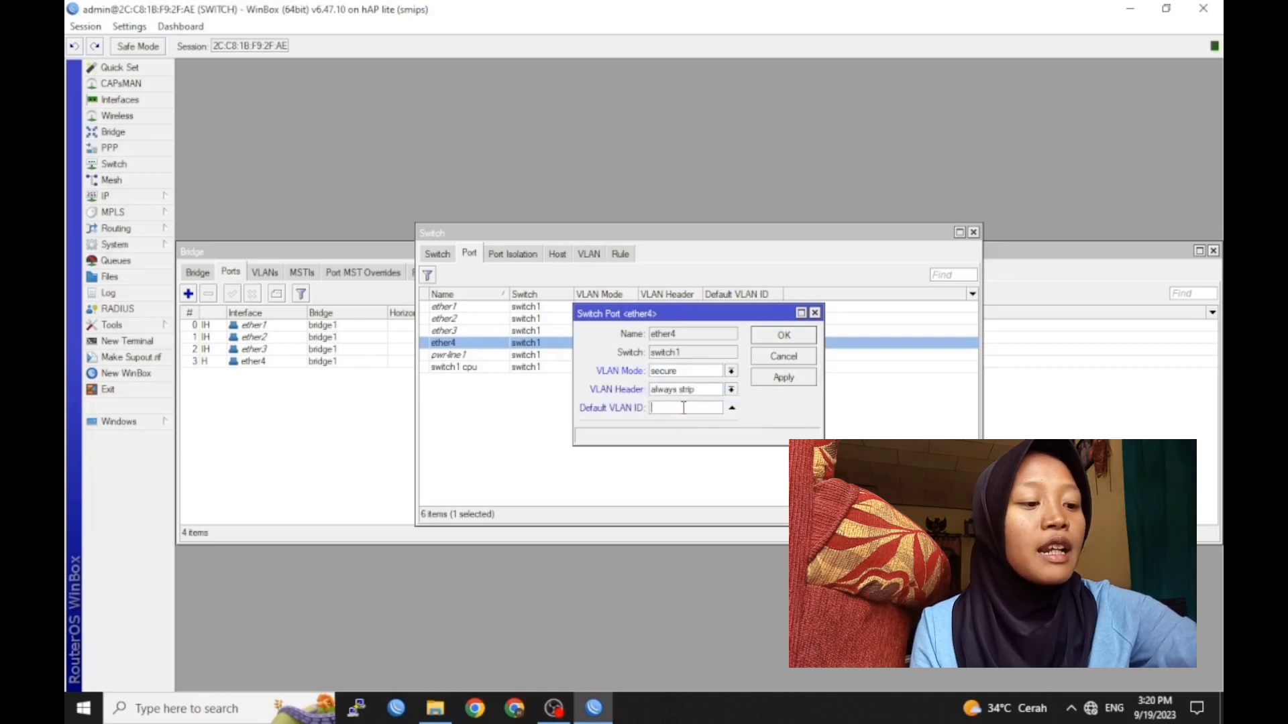
pyautogui.click(781, 337)
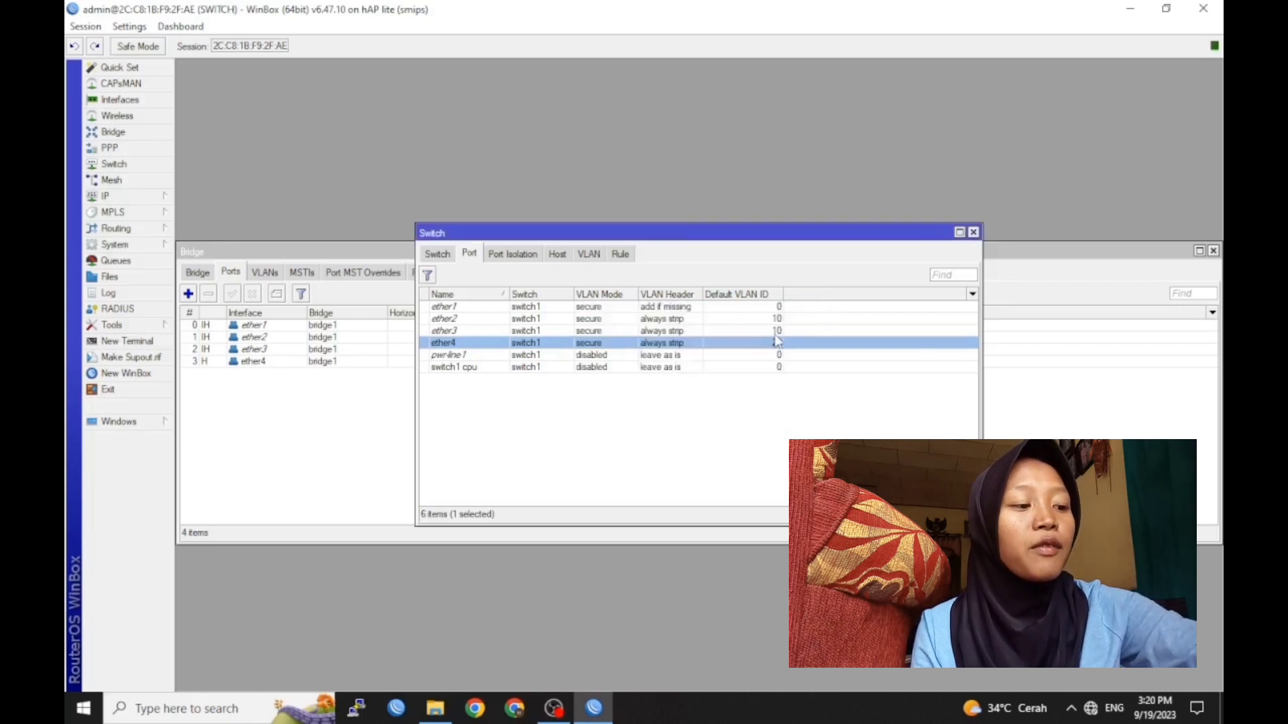
# Leave the switch port list and bring up Windows Network Connections (ncpa.cpl)
pyautogui.click(702, 414)
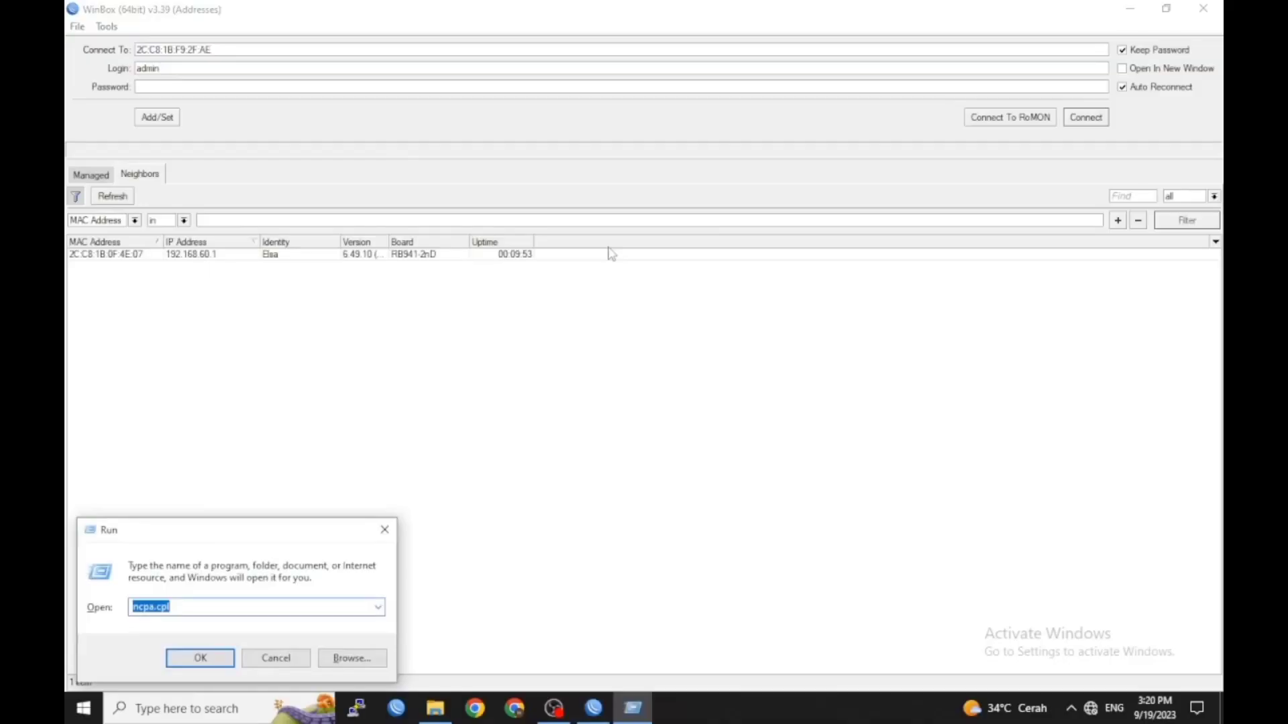
pyautogui.press('Escape')
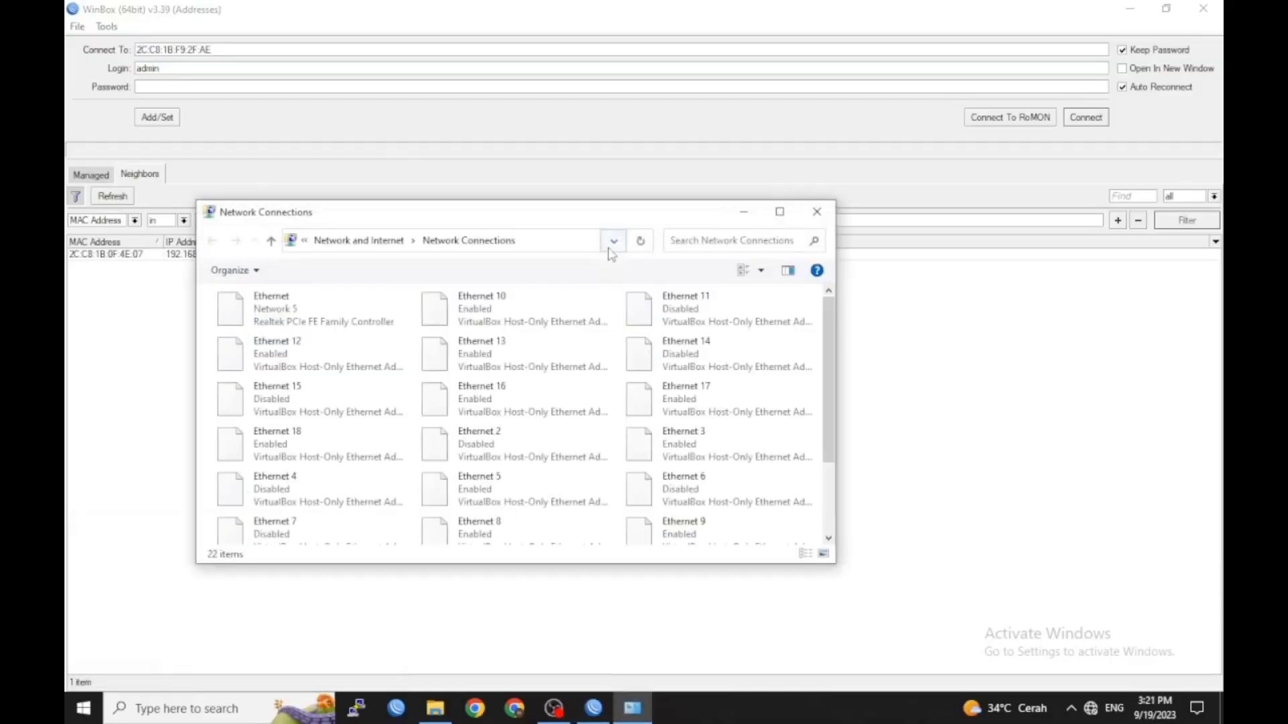
# Check the Ethernet adapter's details to confirm its DHCP lease of 192.168.40.50
pyautogui.click(778, 213)
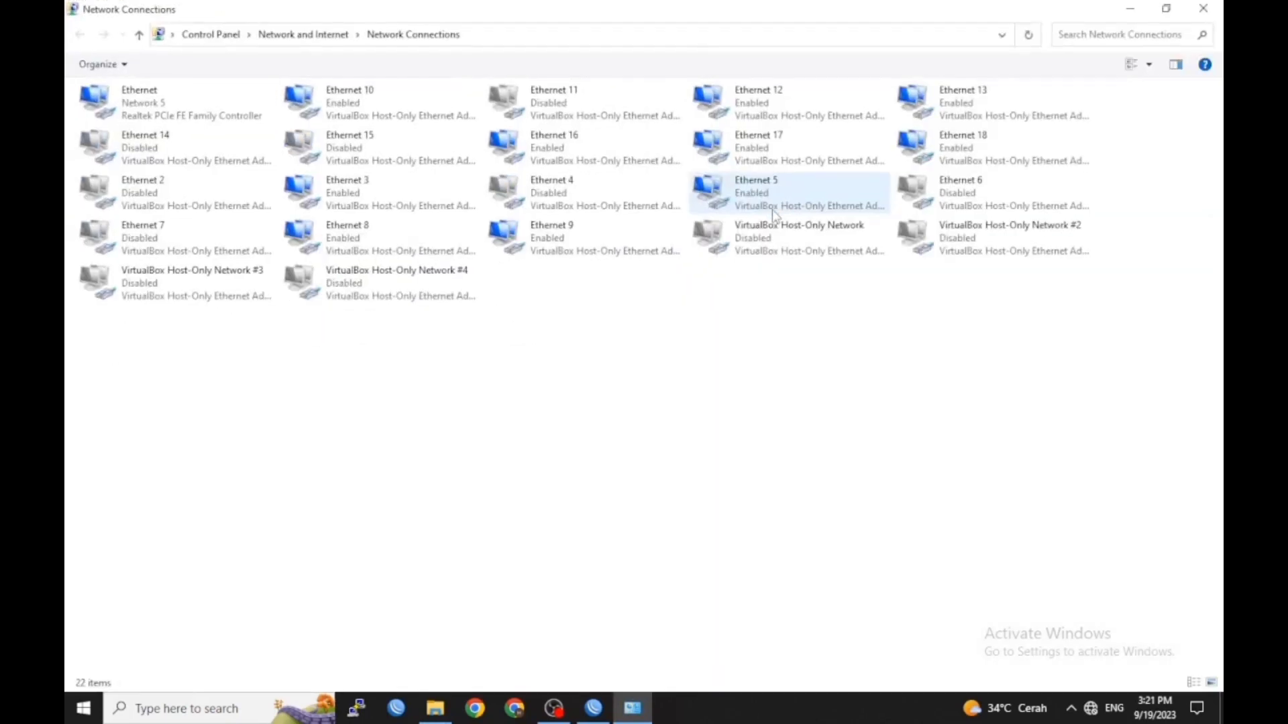
pyautogui.rightClick(178, 102)
pyautogui.click(201, 133)
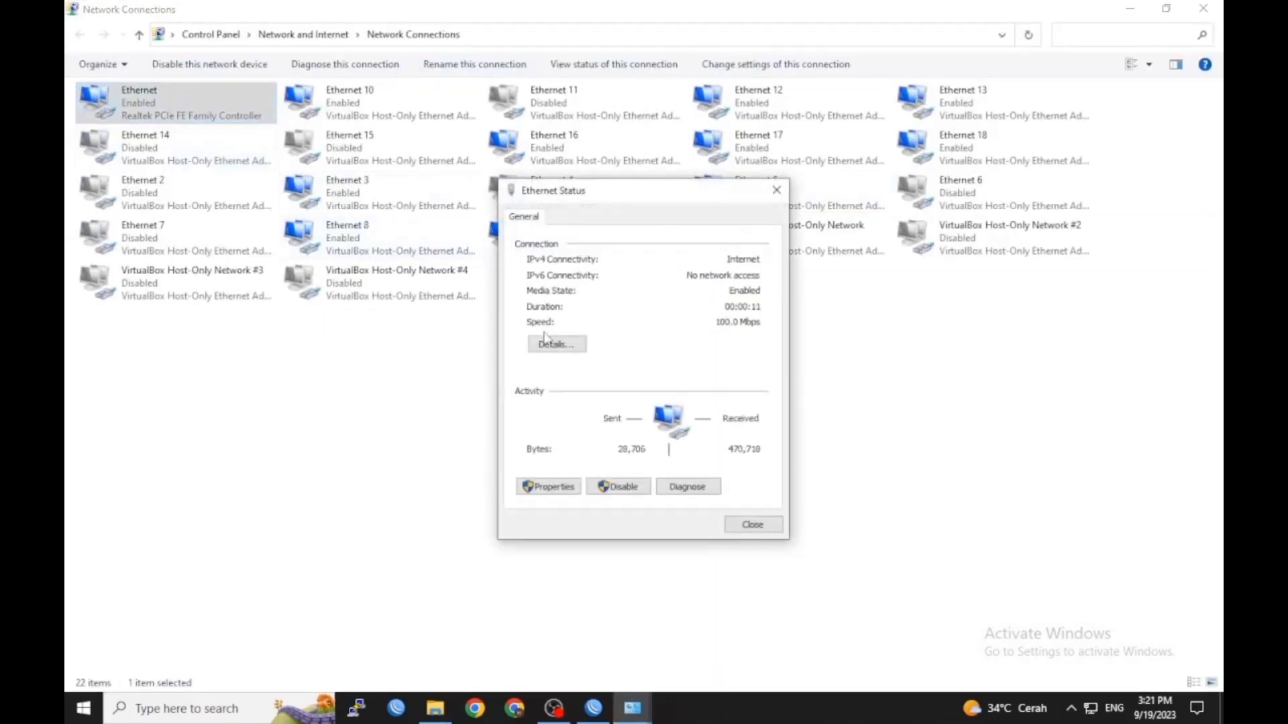
pyautogui.click(547, 347)
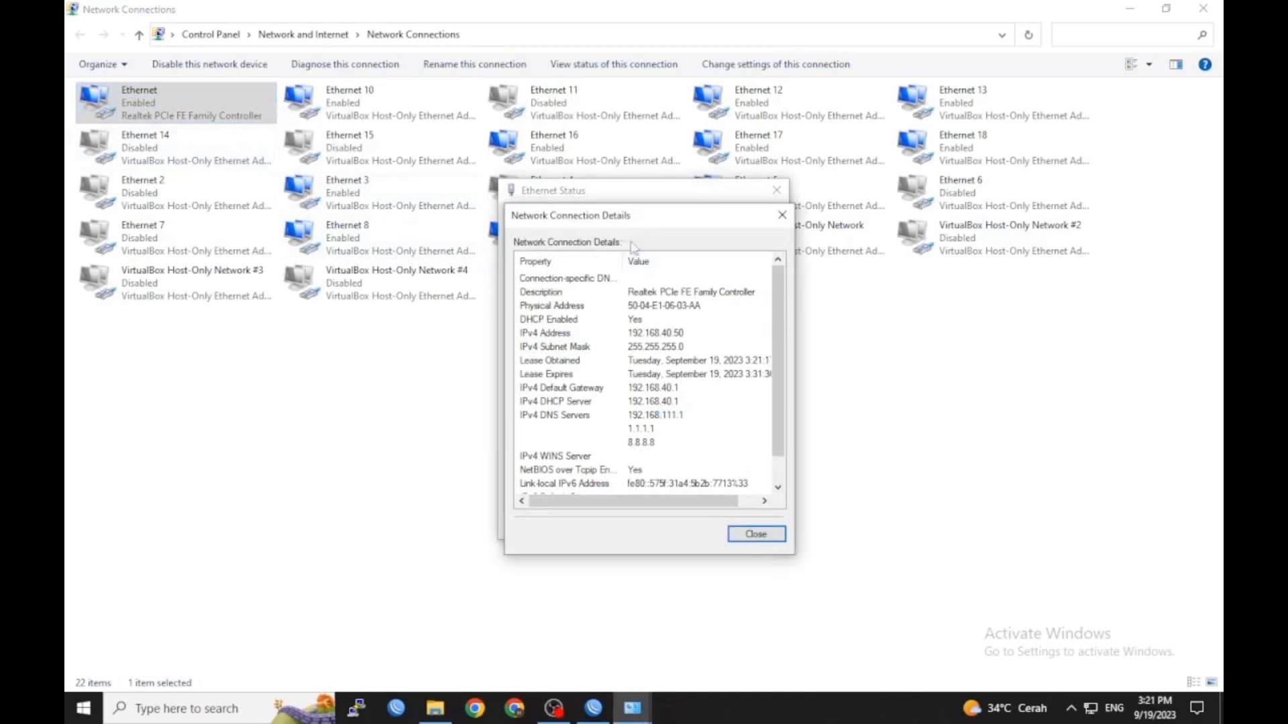
pyautogui.click(781, 216)
pyautogui.click(776, 191)
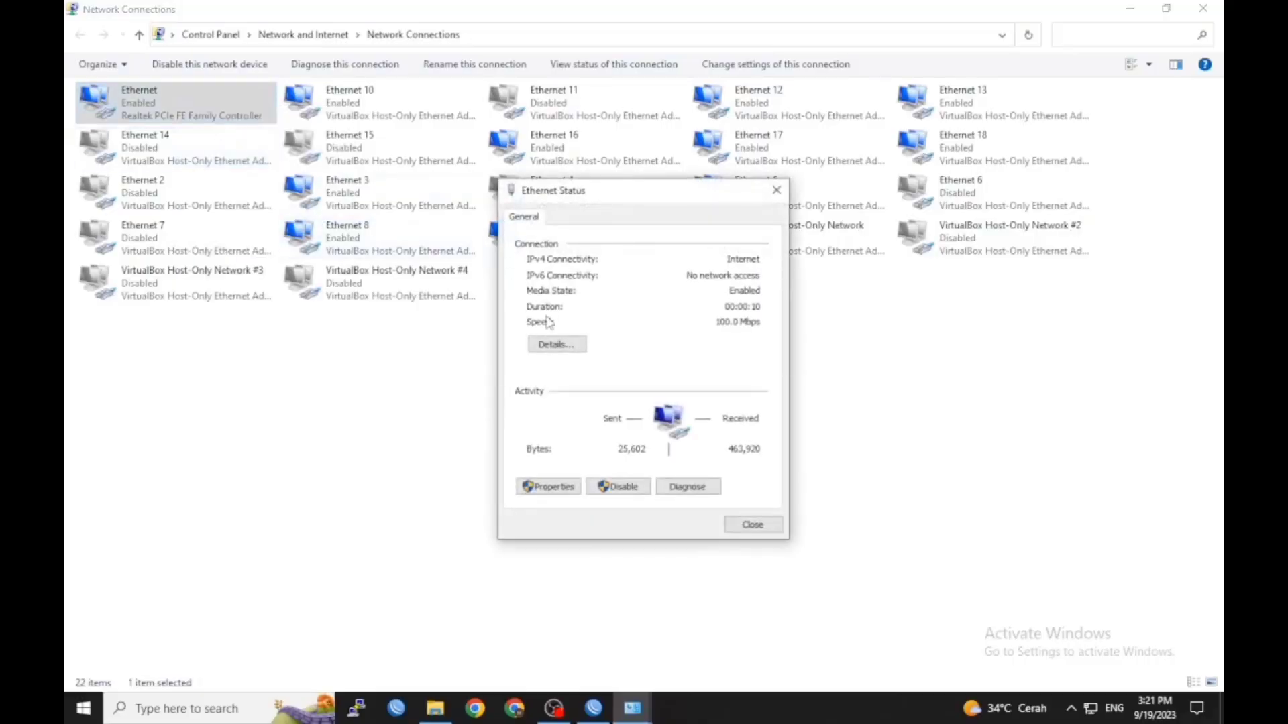
# After recabling, confirm the Ethernet adapter now leases 192.168.60.50 from 192.168.60.1
pyautogui.click(544, 342)
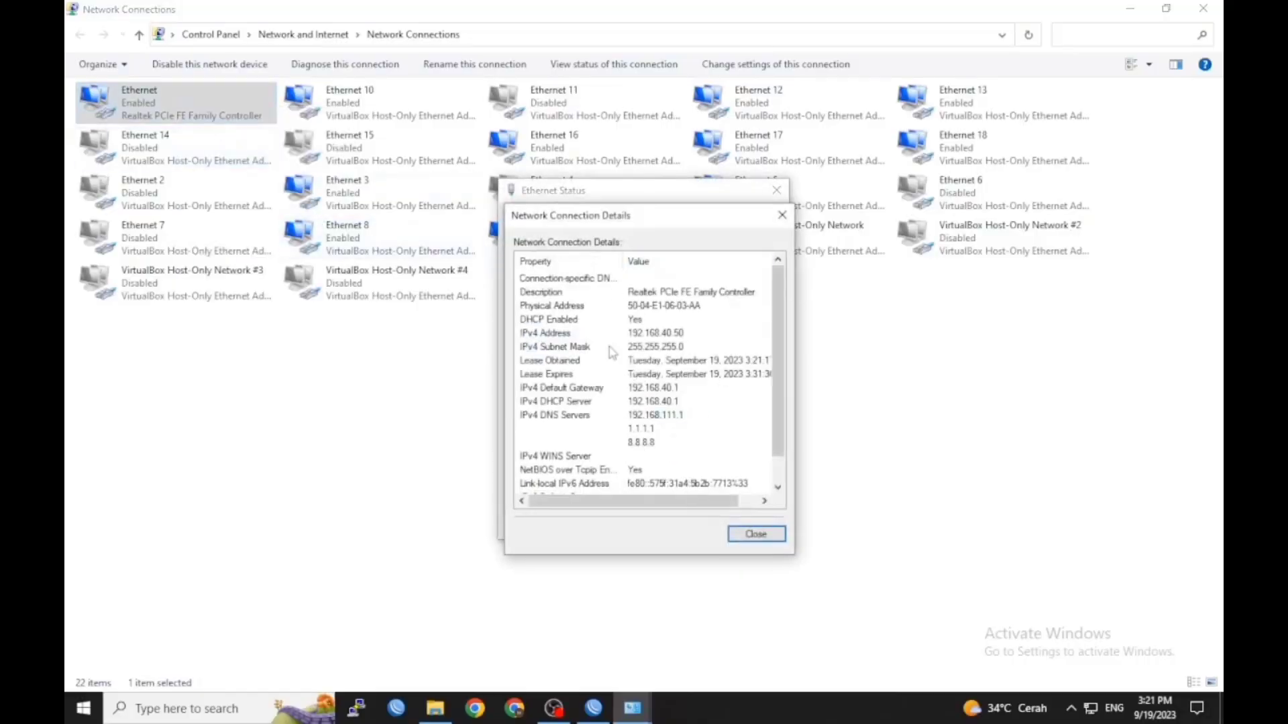
pyautogui.click(782, 214)
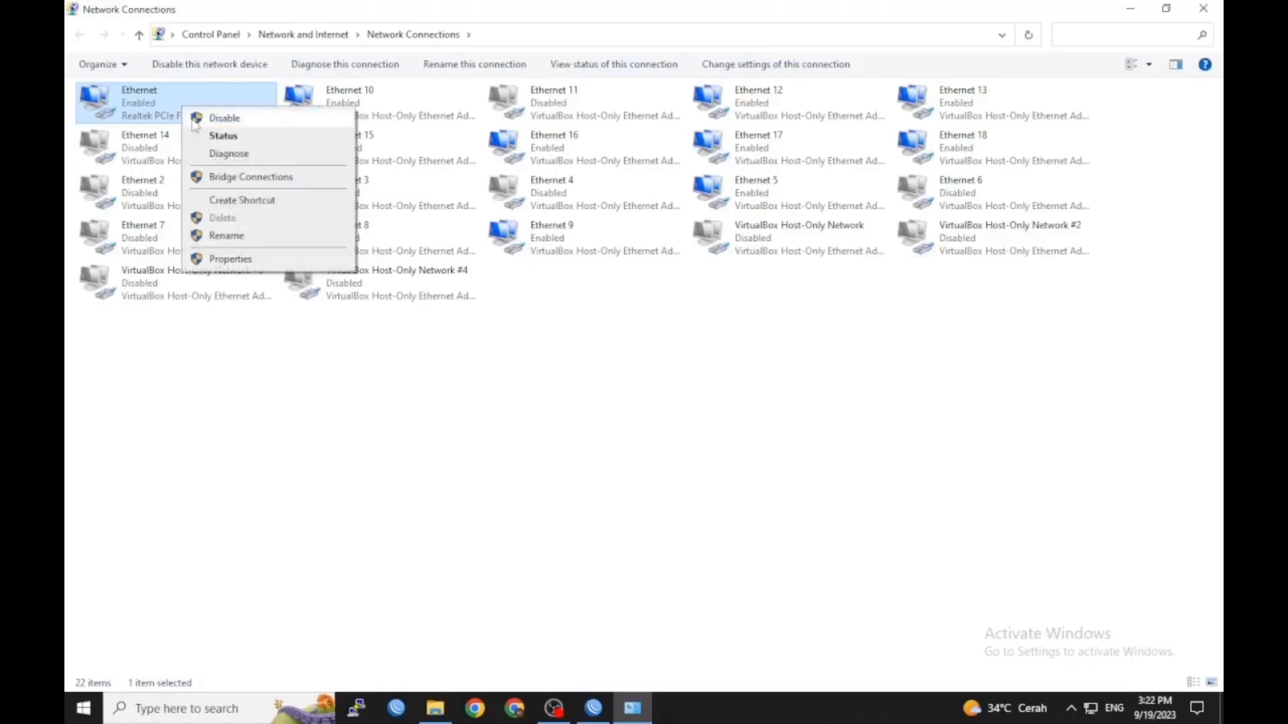
pyautogui.click(221, 132)
pyautogui.click(563, 347)
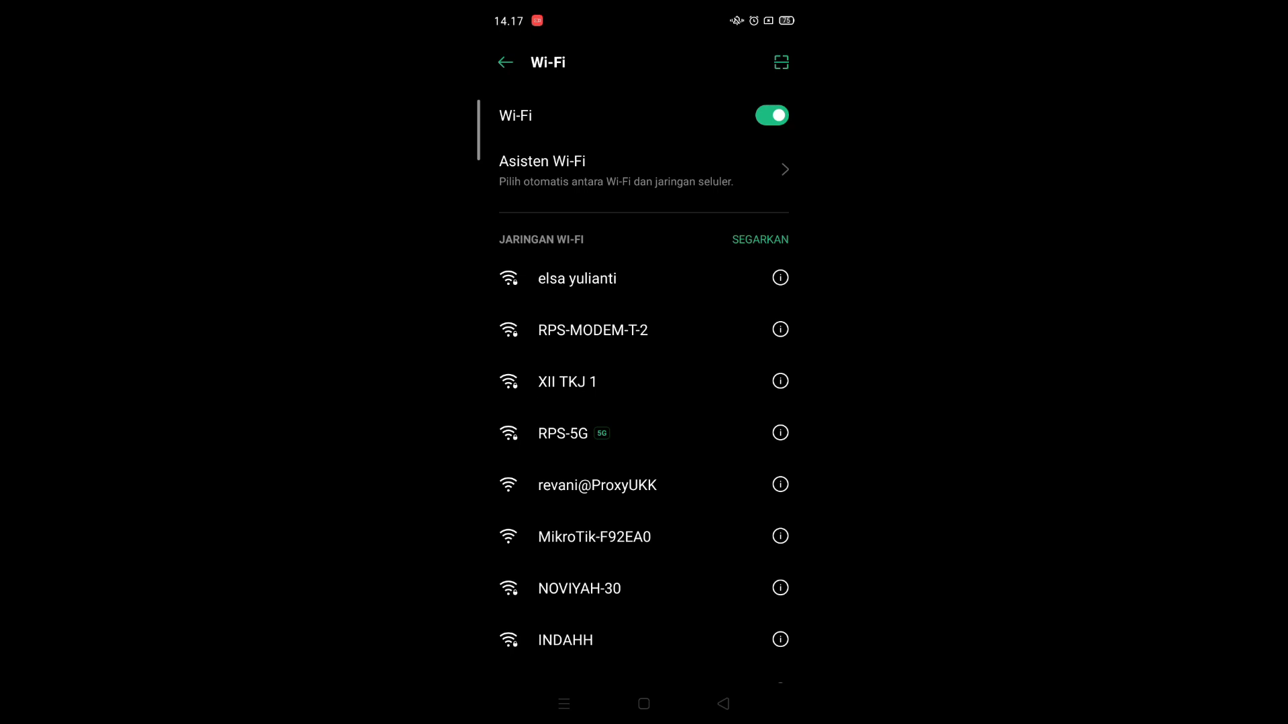
pyautogui.click(577, 278)
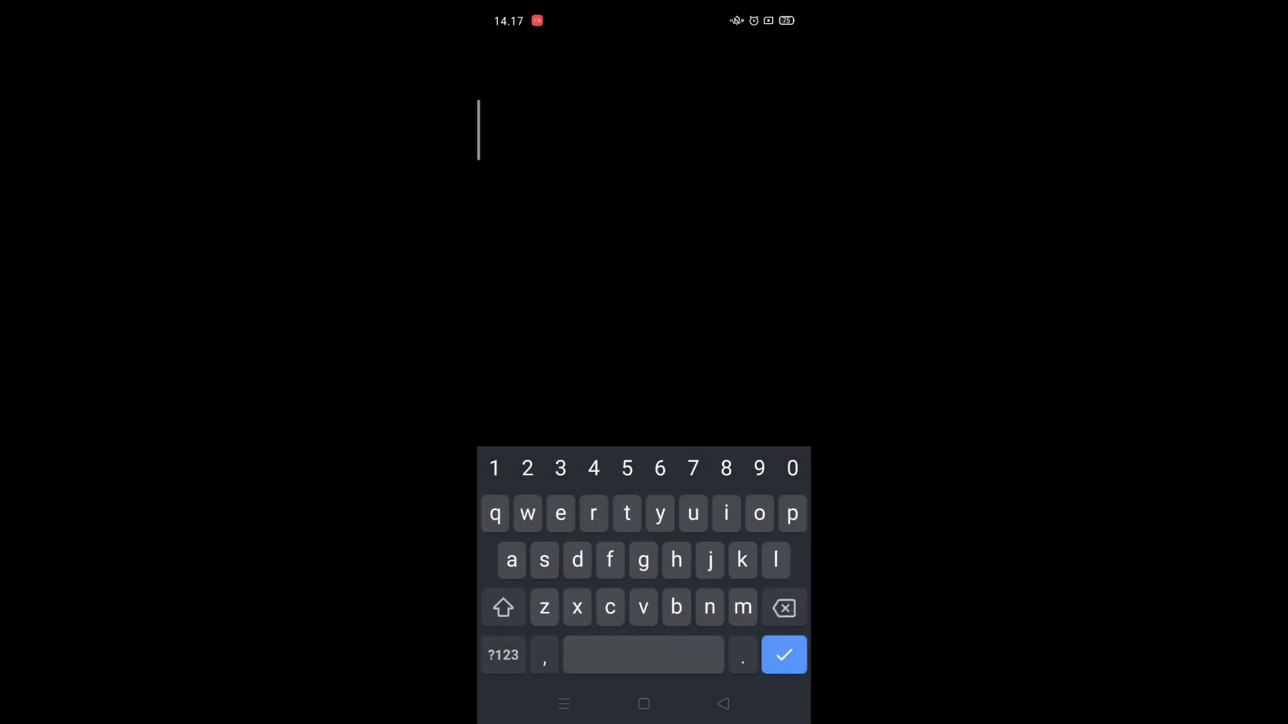
# Join the hotspot Wi-Fi with its password and log in on the custom page as kepsek
pyautogui.write('34')
pyautogui.press('Return')
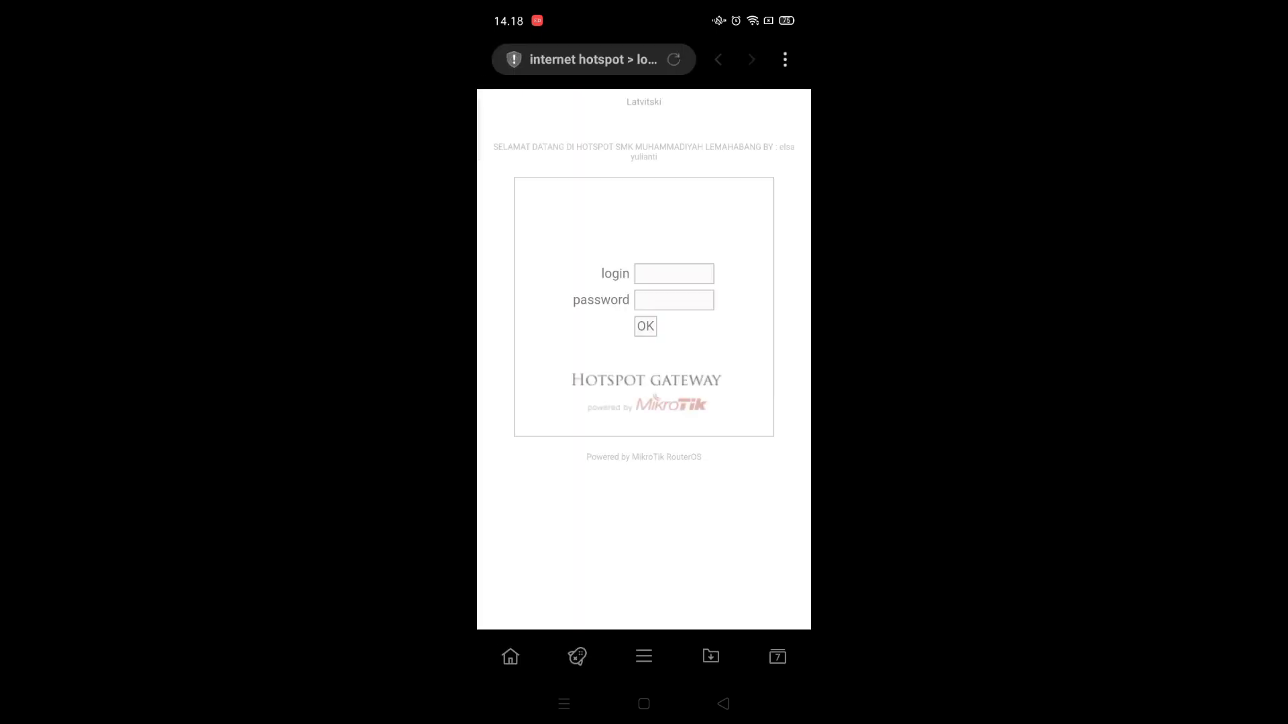
pyautogui.click(674, 273)
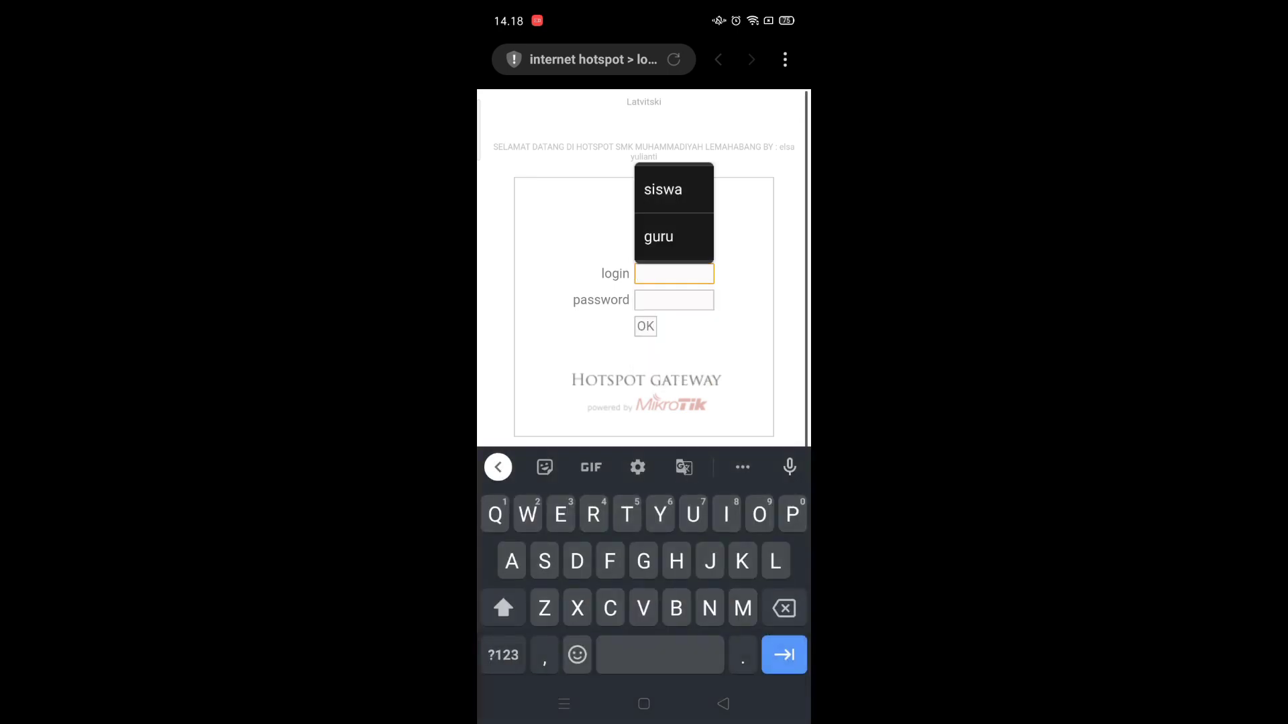
pyautogui.write('K')
pyautogui.press('BackSpace')
pyautogui.write('kepsek')
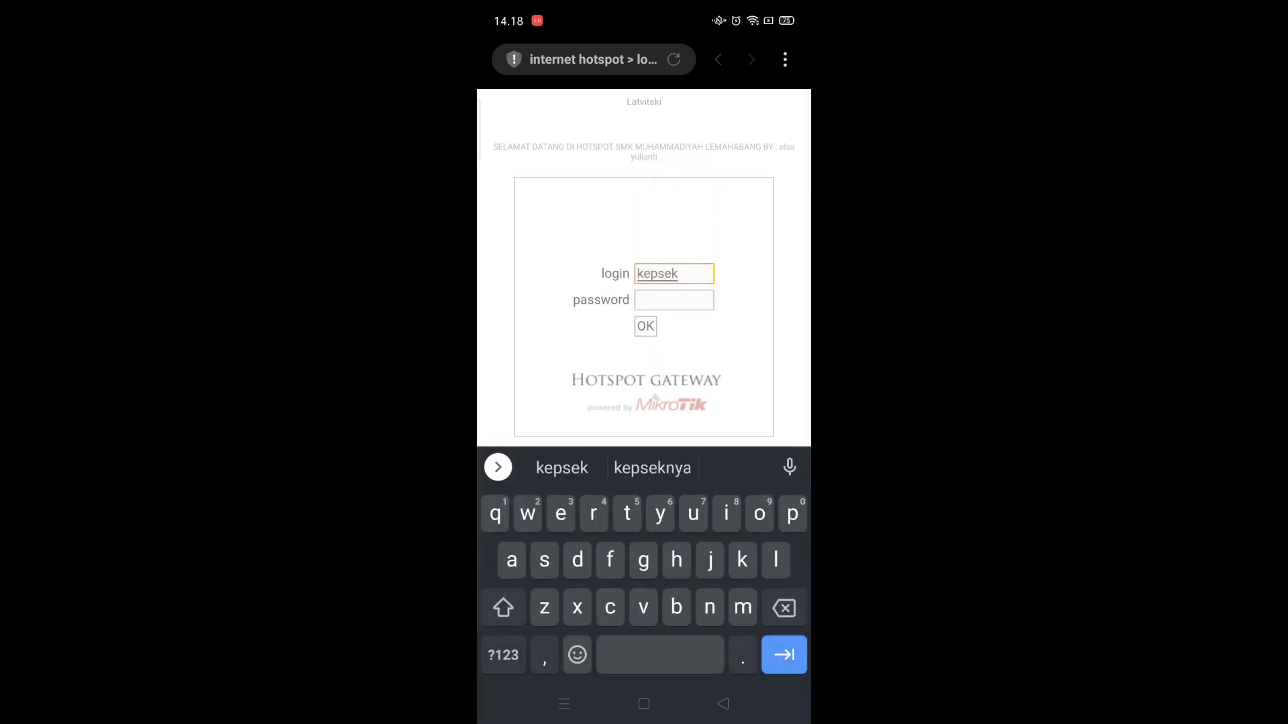
pyautogui.press('Tab')
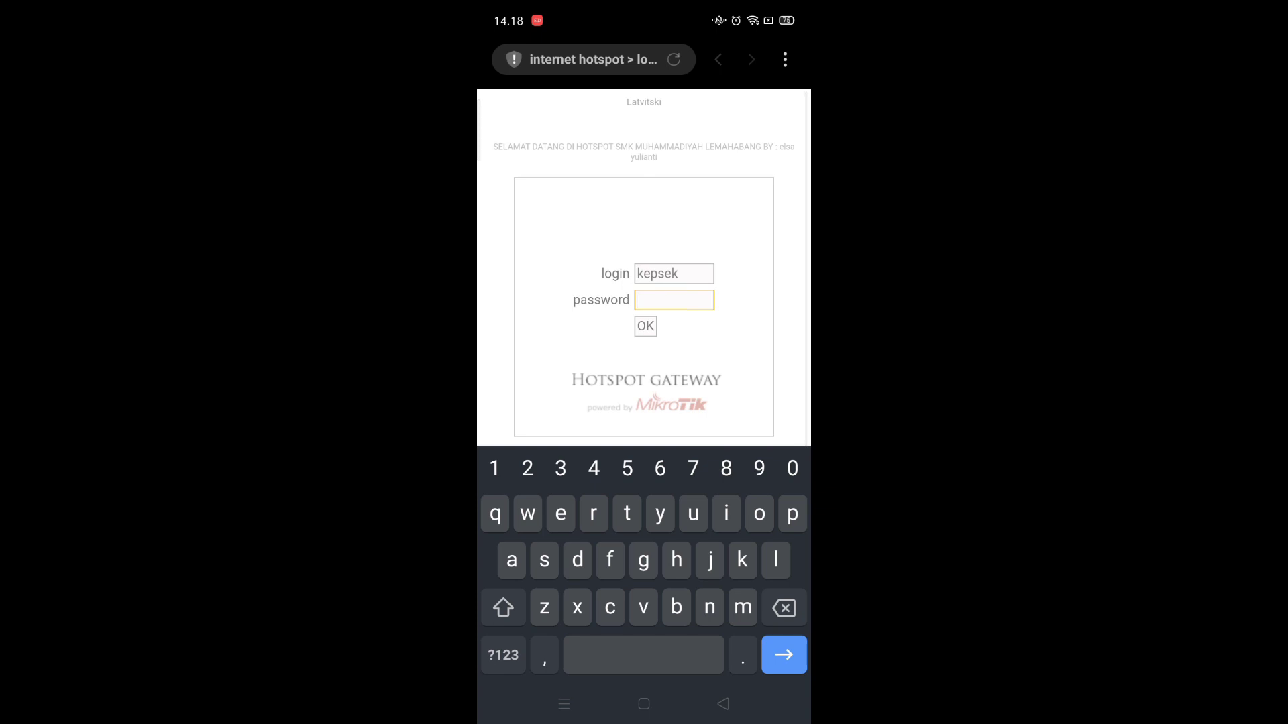
pyautogui.write('123')
pyautogui.press('Return')
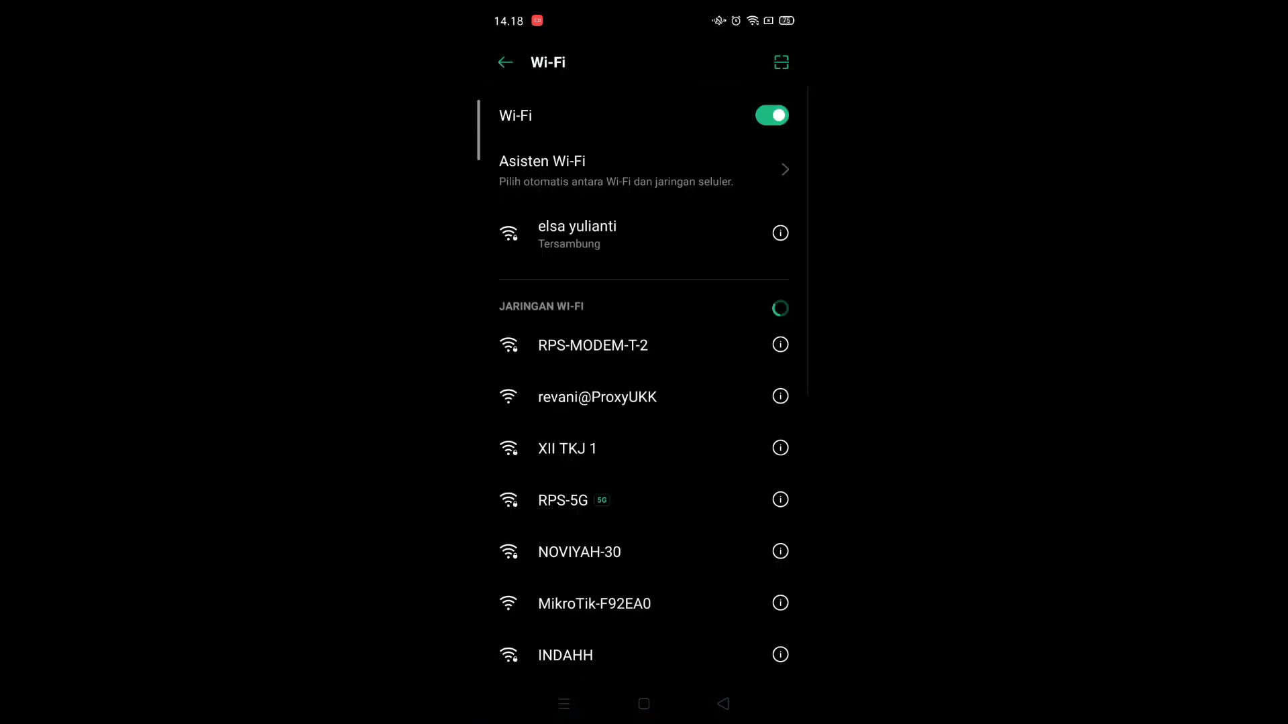
# Confirm the phone's Wi-Fi address is 192.168.20.50 with router 192.168.20.1
pyautogui.click(780, 233)
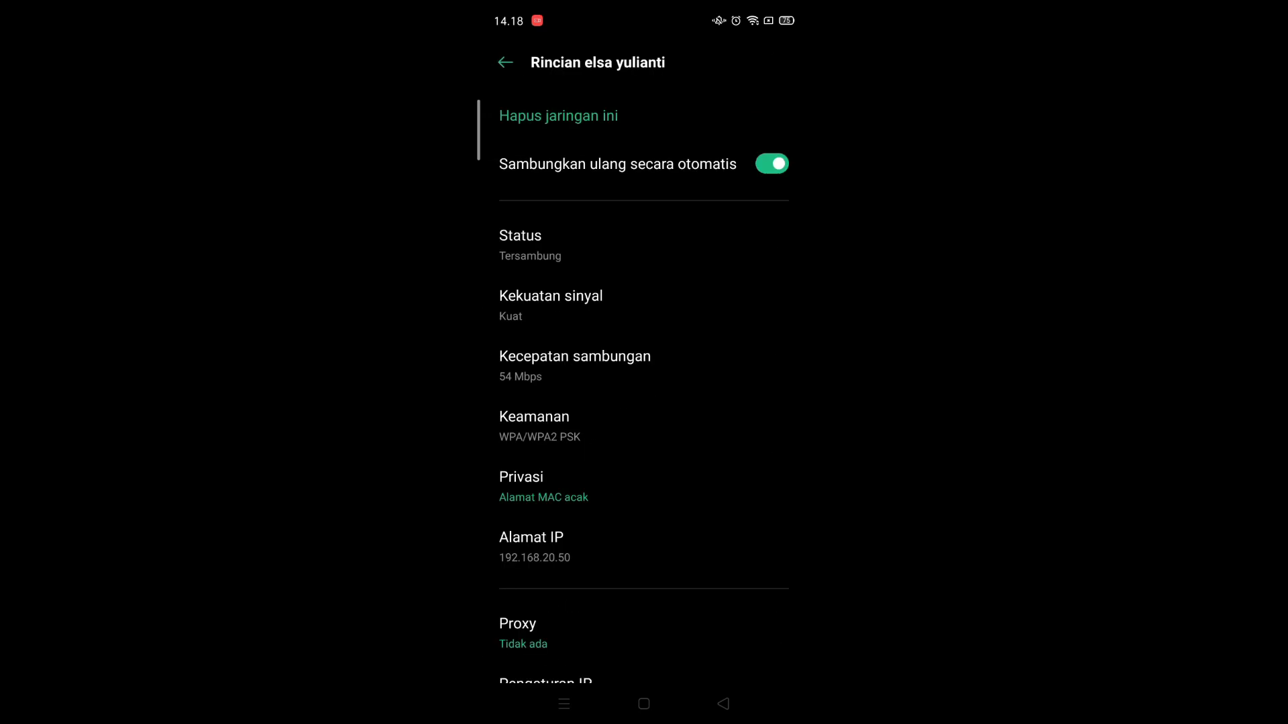
pyautogui.scroll(-1, 644, 402)
pyautogui.click(545, 625)
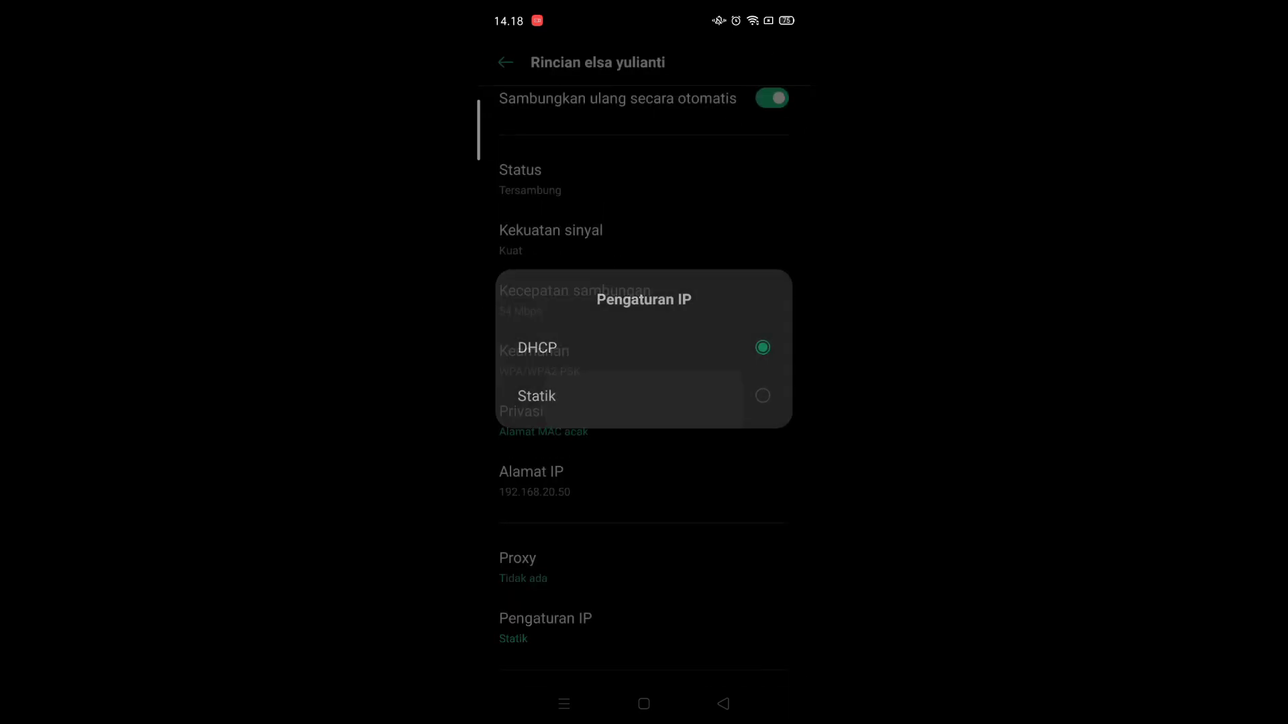
pyautogui.scroll(-3, 644, 402)
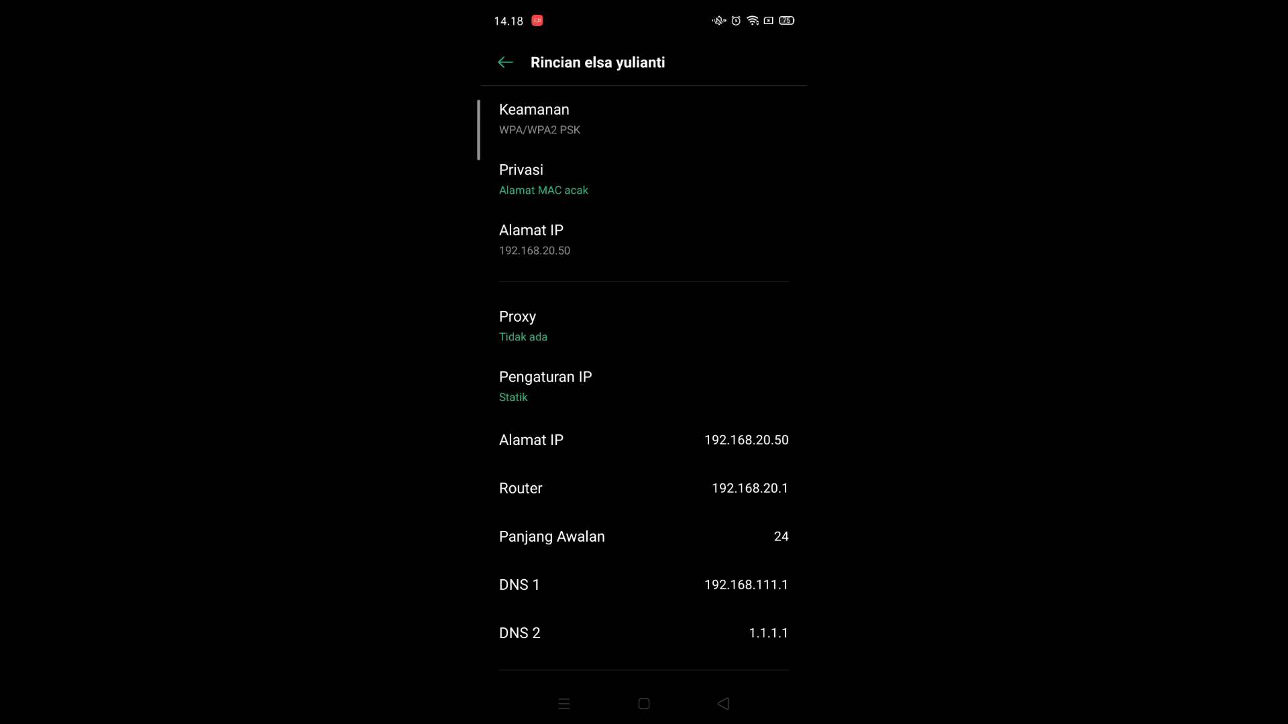